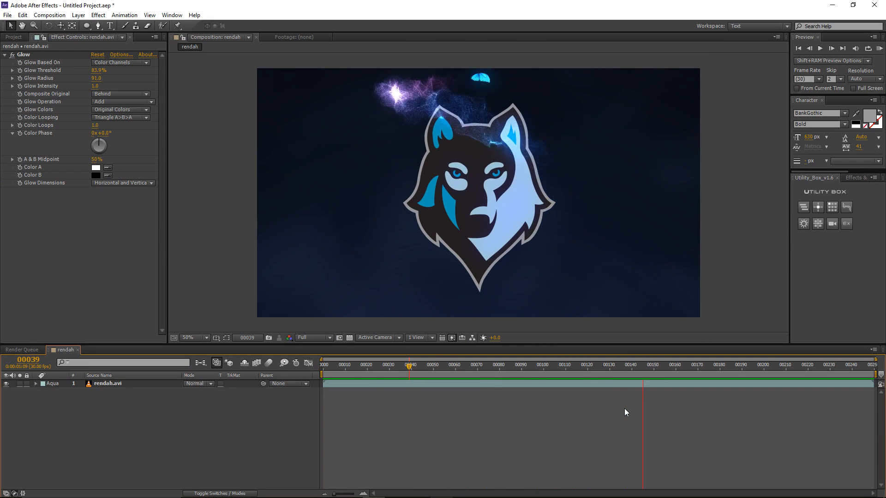
Step: Stop the preview and scrub through the finished butterfly animation back to the start
click(408, 366)
drag(409, 366, 583, 320)
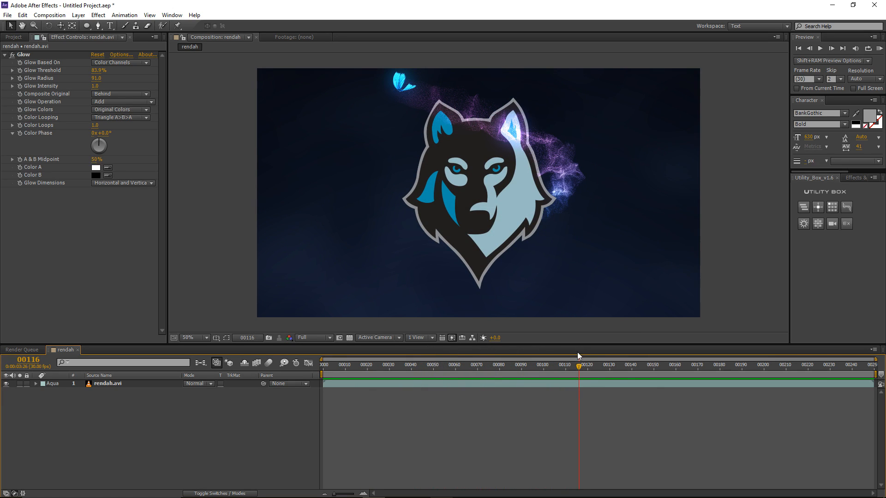
drag(578, 366, 632, 332)
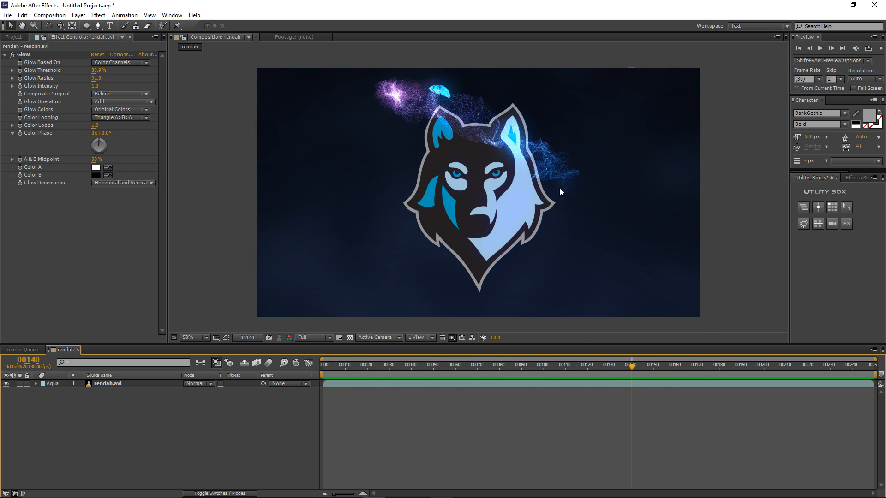
drag(577, 366, 637, 339)
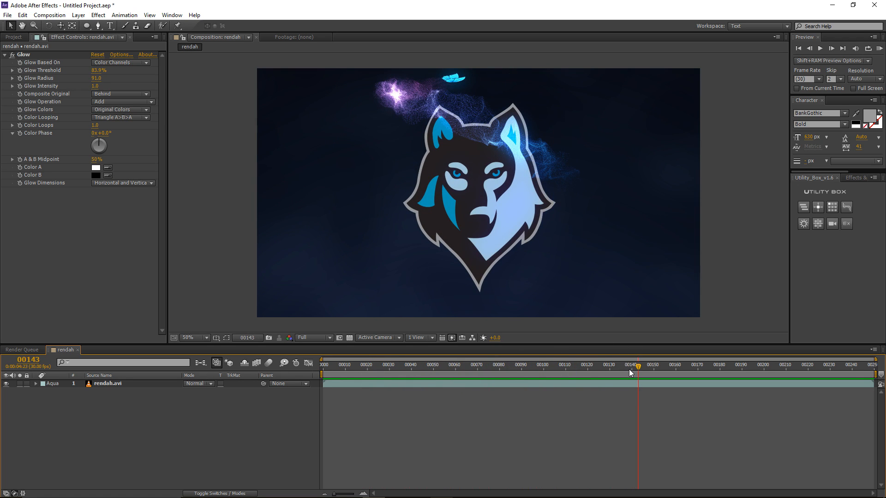
drag(630, 372, 545, 359)
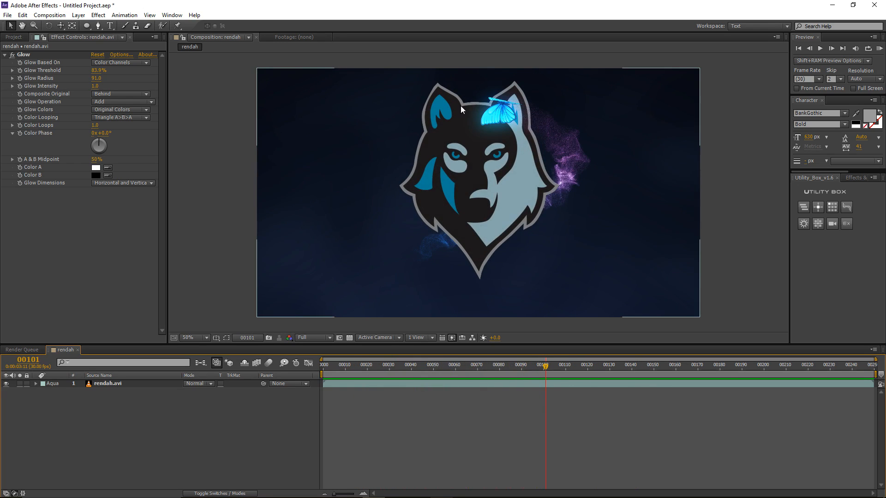
Step: Start a new empty project without saving changes to the old one
click(7, 15)
mouse_move(23, 24)
click(185, 26)
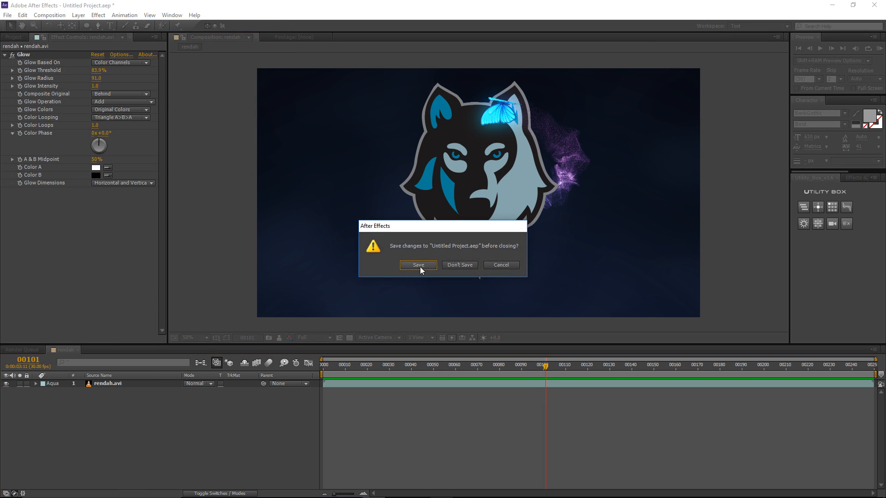
click(452, 269)
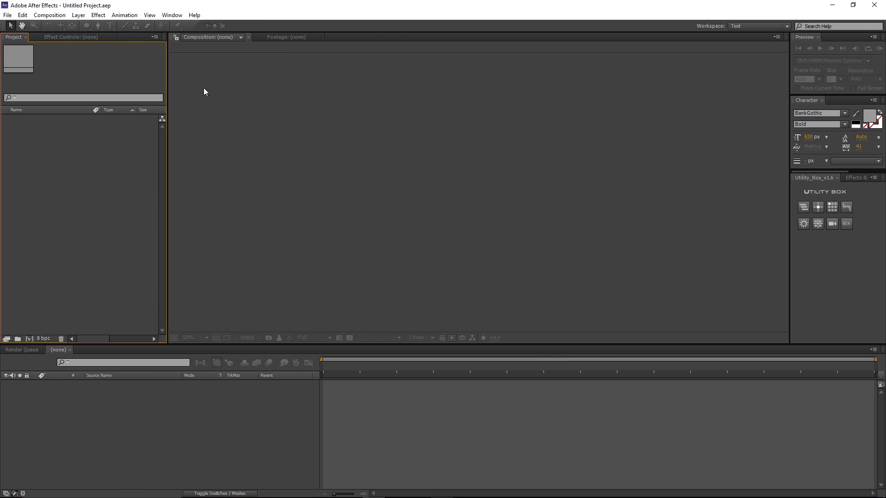
click(59, 15)
click(22, 153)
Step: Import the blue butterfly PNG and build a composition from it
double_click(61, 155)
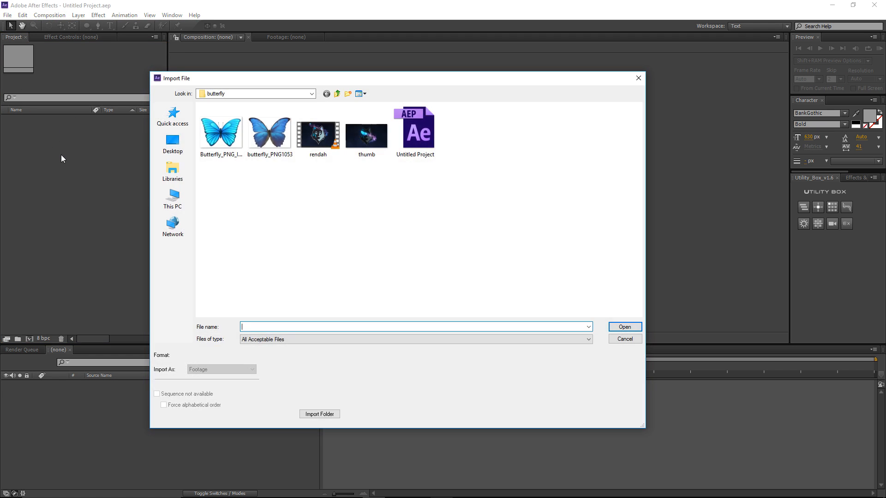
double_click(239, 133)
drag(29, 119, 29, 338)
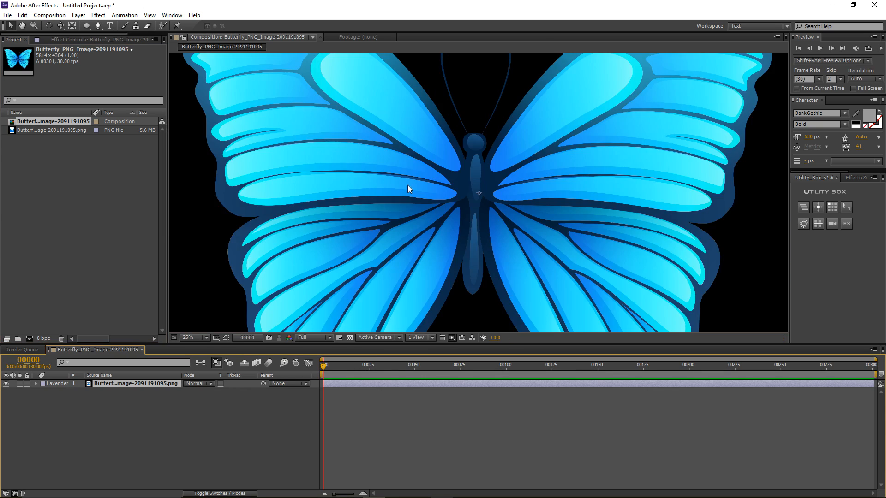
Step: Zoom out to see the whole frame, go to frame 00102, and turn on the transparency grid
key(comma)
drag(325, 364, 513, 368)
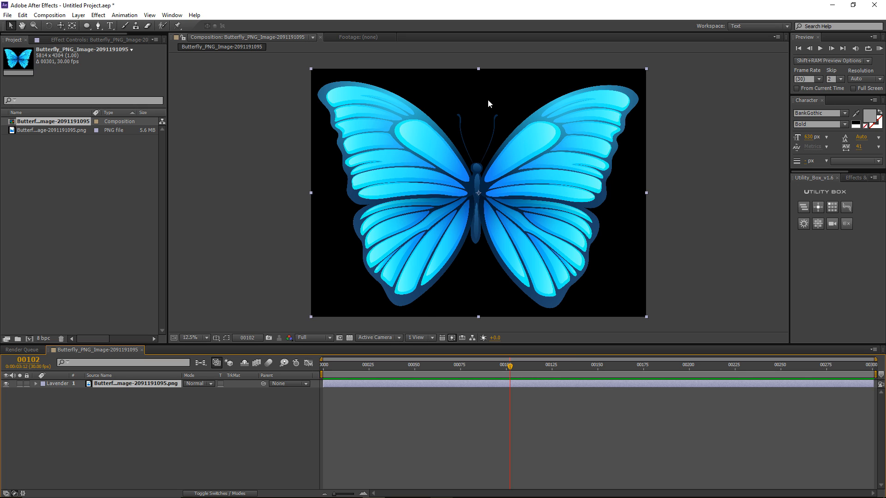
scroll(458, 167, up, 2)
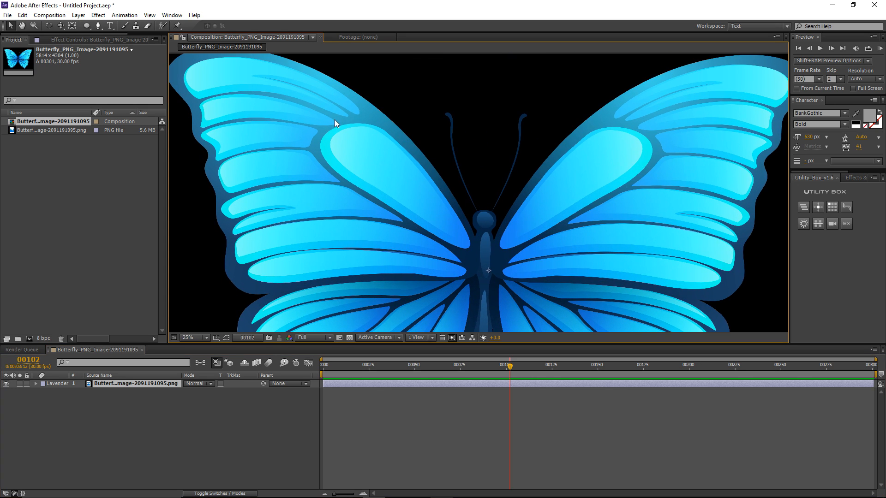
scroll(484, 170, down, 2)
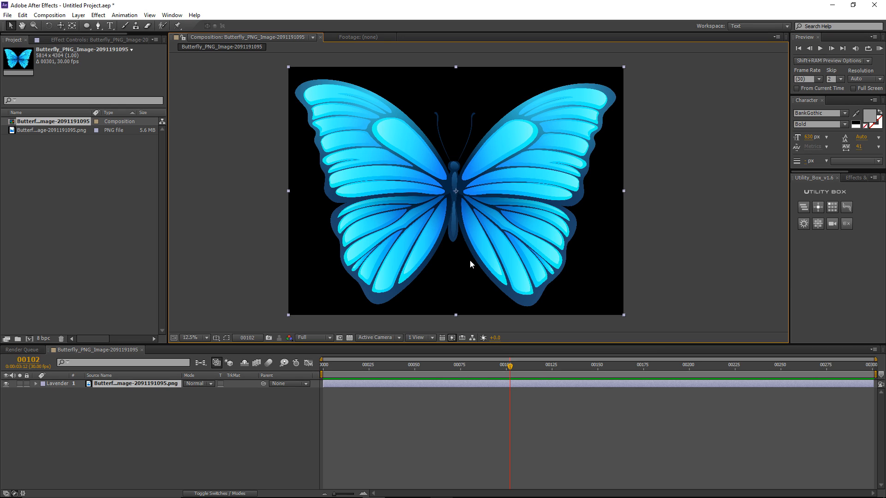
click(349, 338)
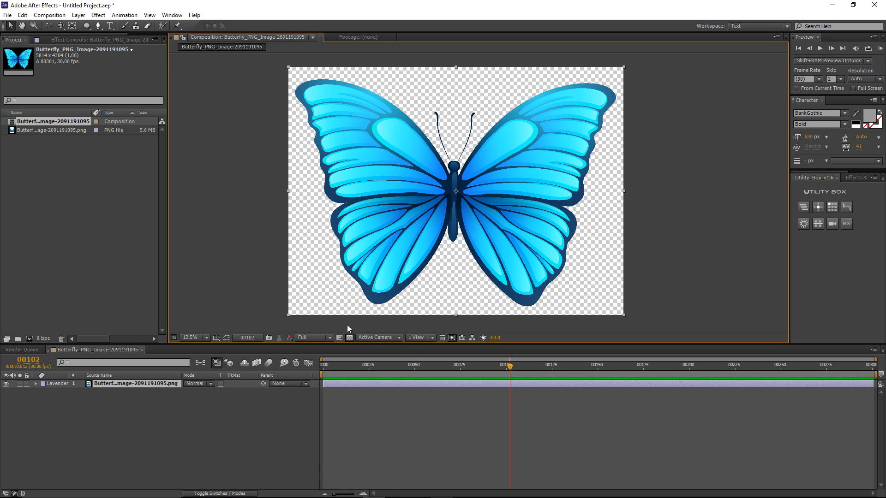
Step: With the Pen tool, place the first mask point on the left wing's top edge
key(g)
click(360, 91)
scroll(324, 86, up, 1)
drag(468, 187, 454, 185)
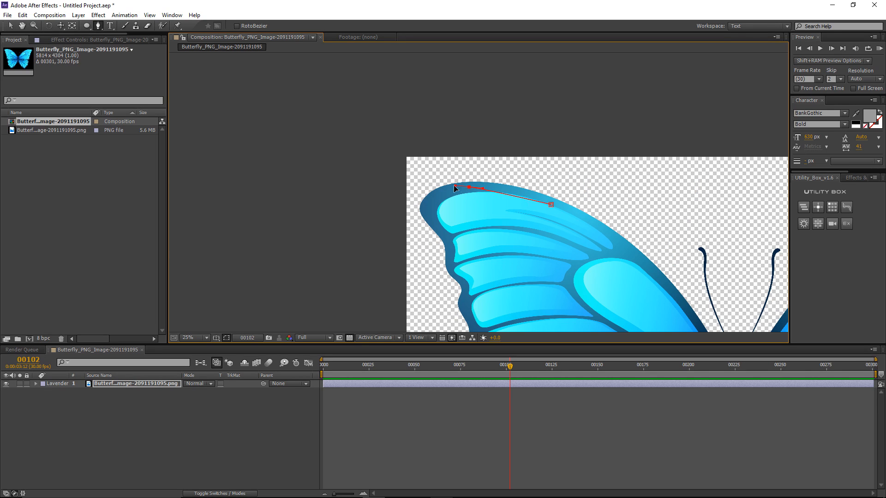
drag(433, 219, 435, 223)
drag(447, 245, 450, 276)
scroll(504, 261, down, 1)
drag(504, 261, 441, 188)
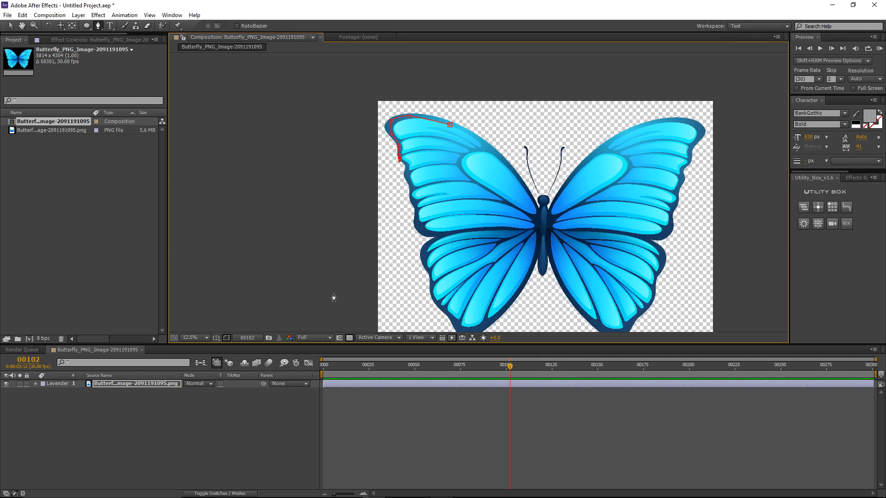
click(150, 382)
key(m)
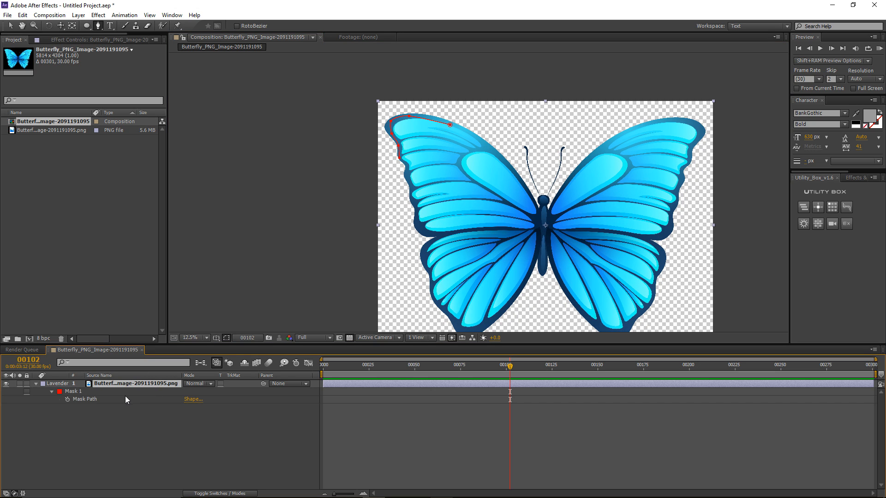
click(119, 394)
key(Delete)
scroll(439, 205, down, 1)
scroll(475, 193, up, 1)
drag(503, 212, 400, 186)
click(406, 392)
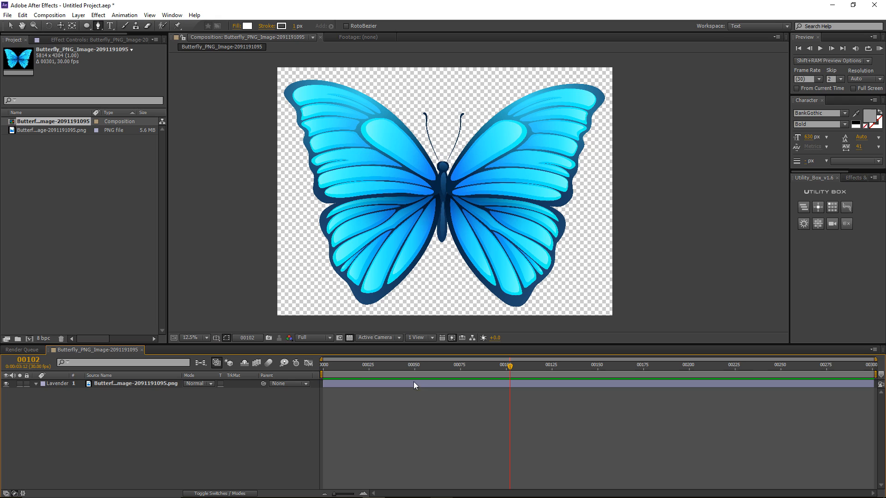
click(141, 388)
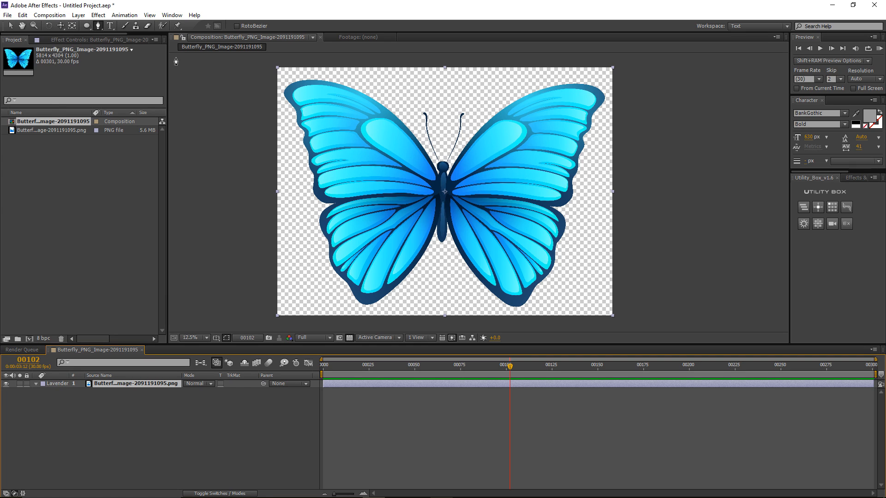
Step: In Composition Settings, set width and height to 1500 px and duration to 00600 frames
click(49, 15)
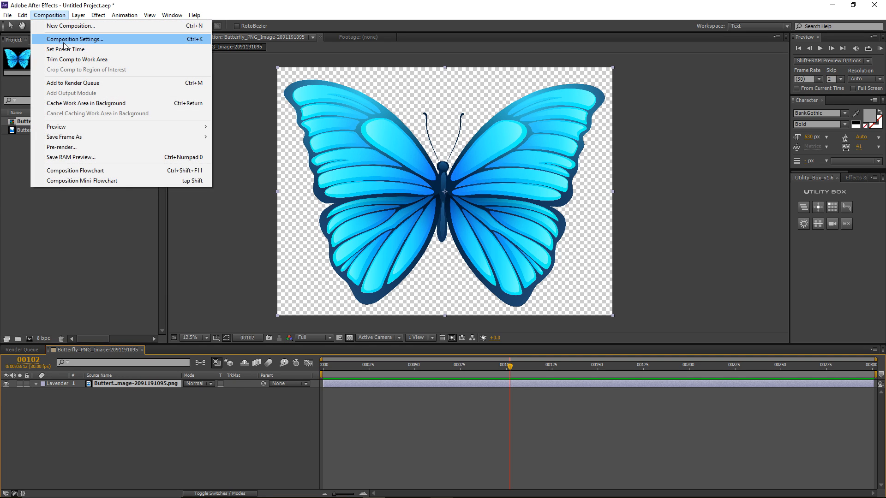
click(69, 39)
double_click(140, 134)
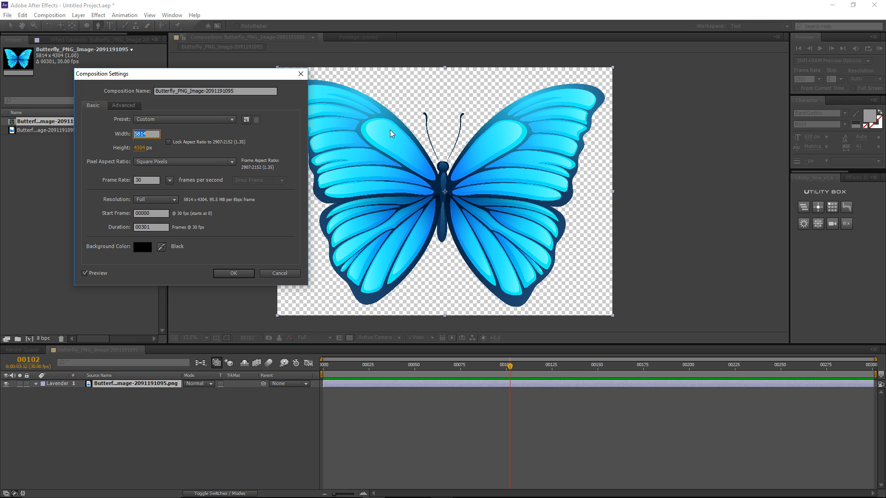
text(1500)
key(Tab)
text(1500)
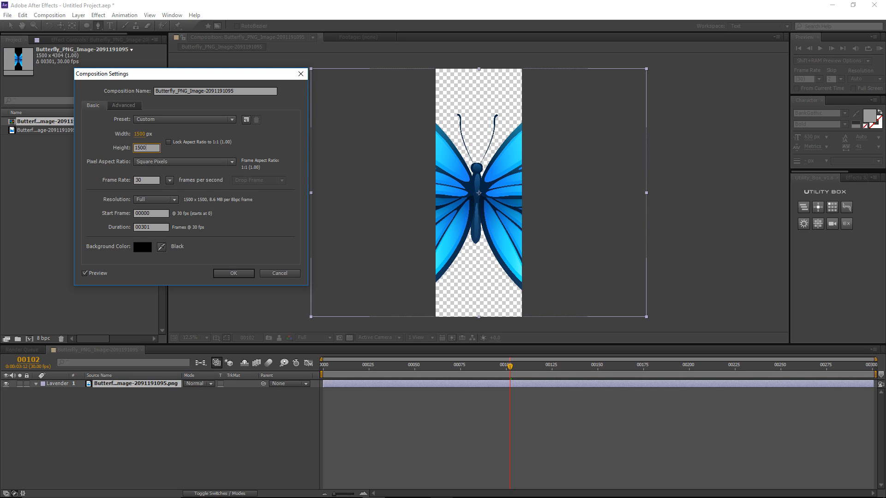
drag(150, 228, 143, 228)
text(600)
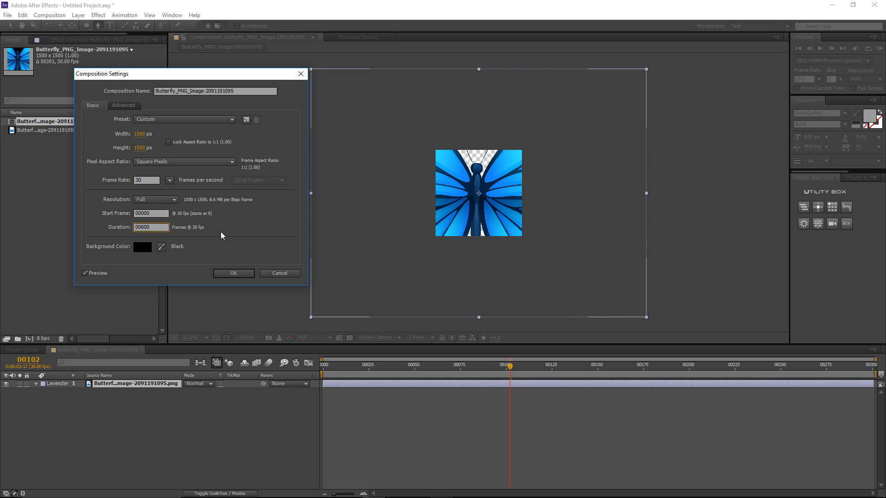
click(233, 274)
Step: Scale the butterfly layer down to 26%
key(s)
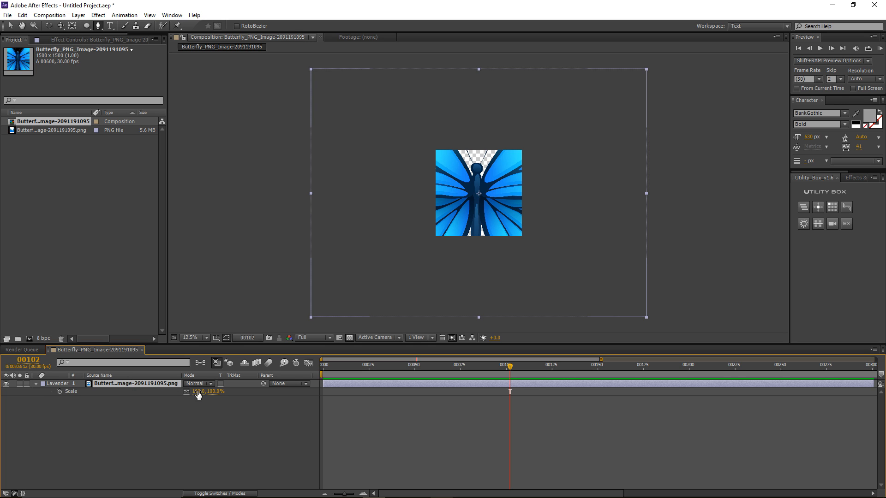
drag(198, 391, 169, 400)
drag(168, 400, 171, 400)
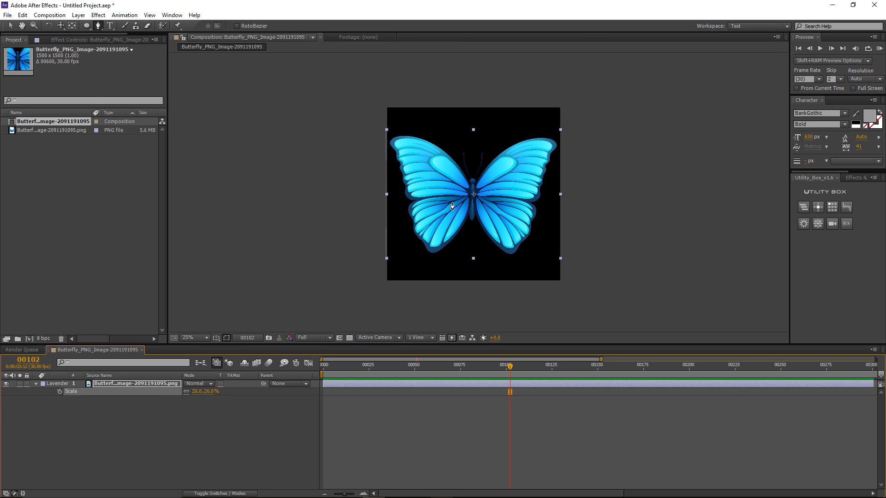
Step: Rename the composition to RIG and select the butterfly layer
click(49, 14)
click(60, 37)
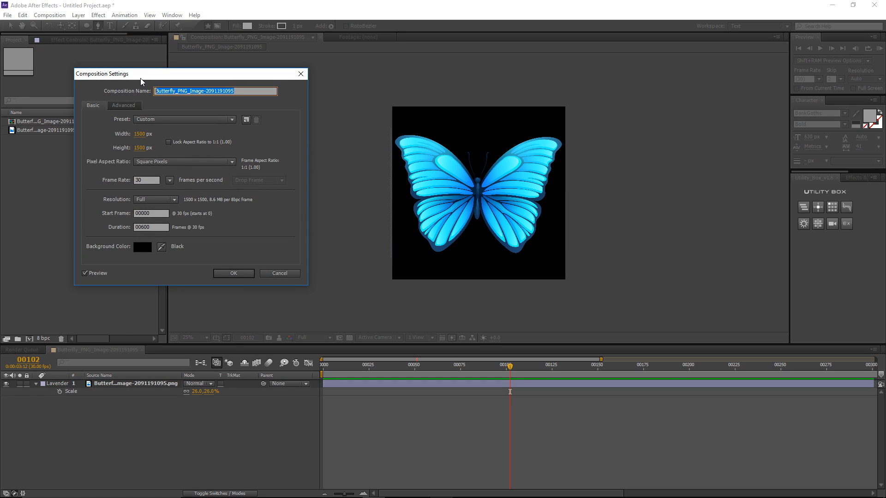
text(RIG)
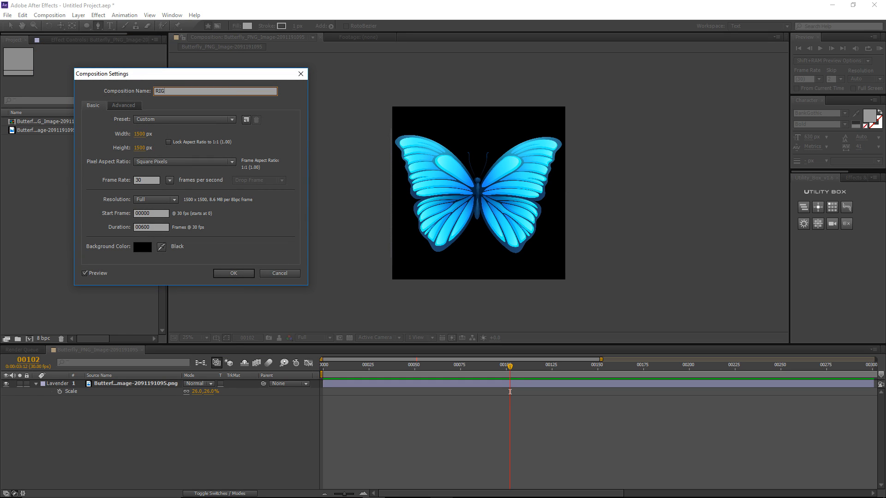
click(227, 274)
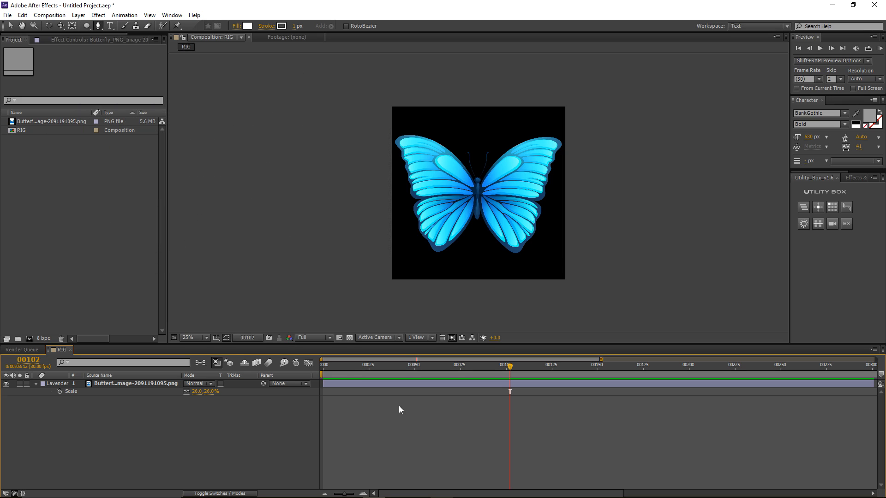
click(122, 383)
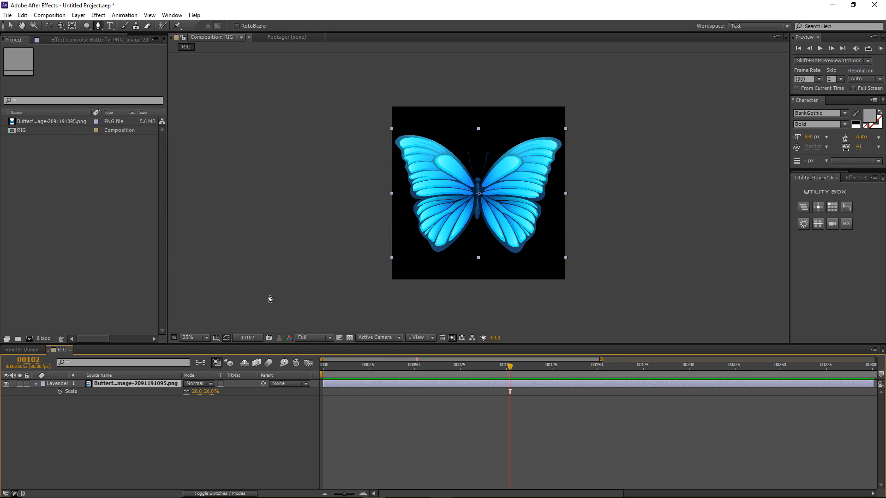
Step: Pre-compose the butterfly layer as butterfly_Precomped, then select it and zoom to 50%
key(ctrl+shift+c)
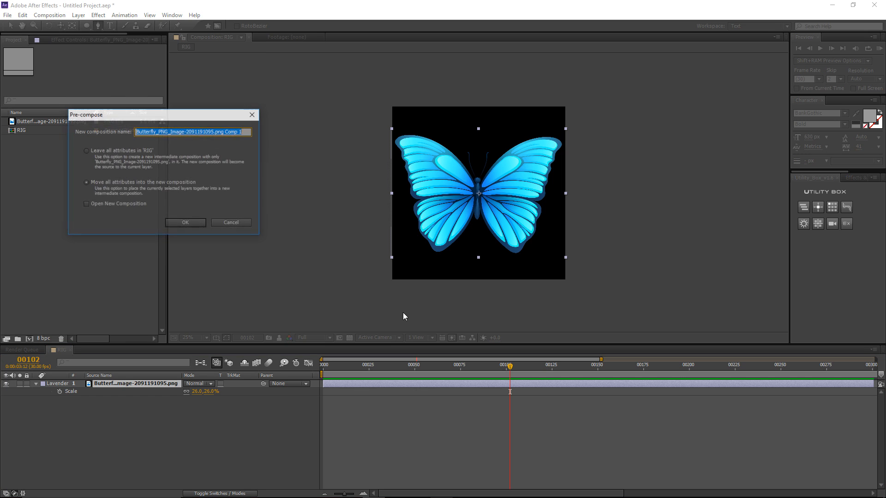
text(butterfly)
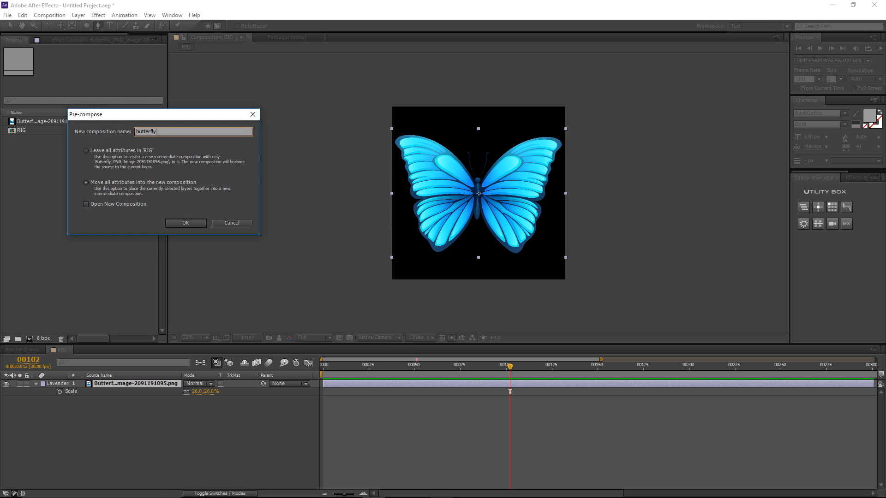
text(_Precomped)
key(Return)
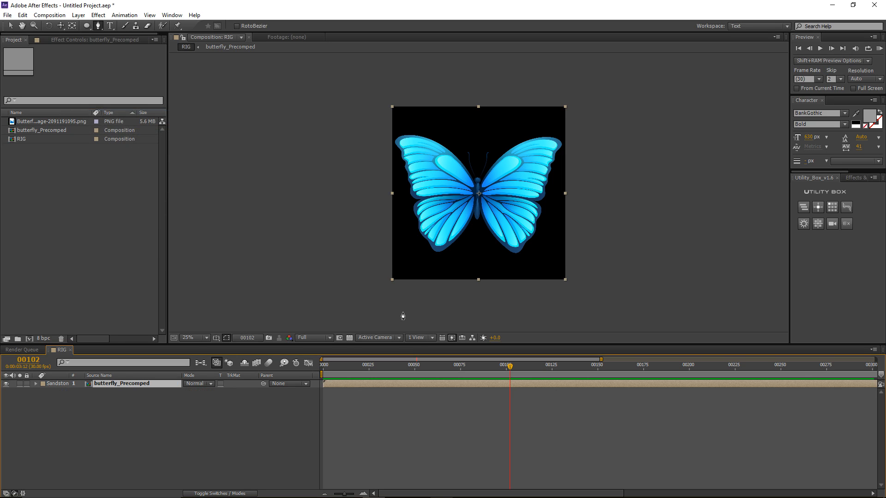
click(409, 383)
key(v)
key(period)
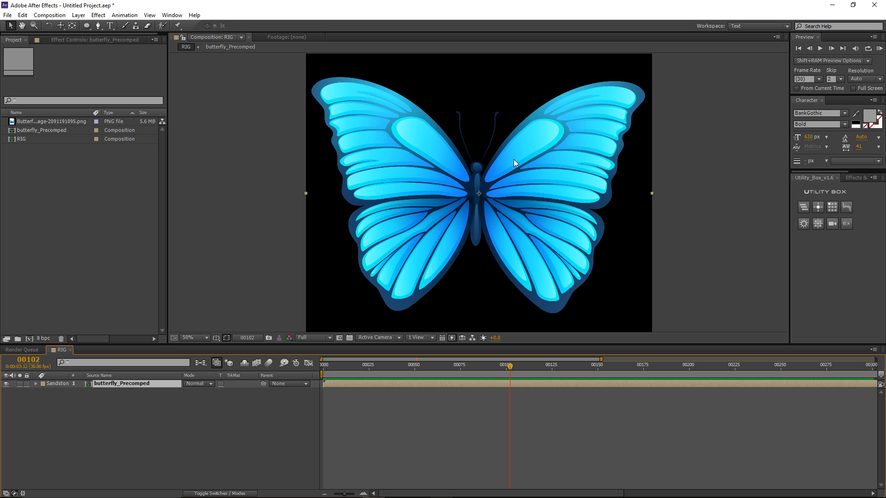
drag(512, 169, 510, 178)
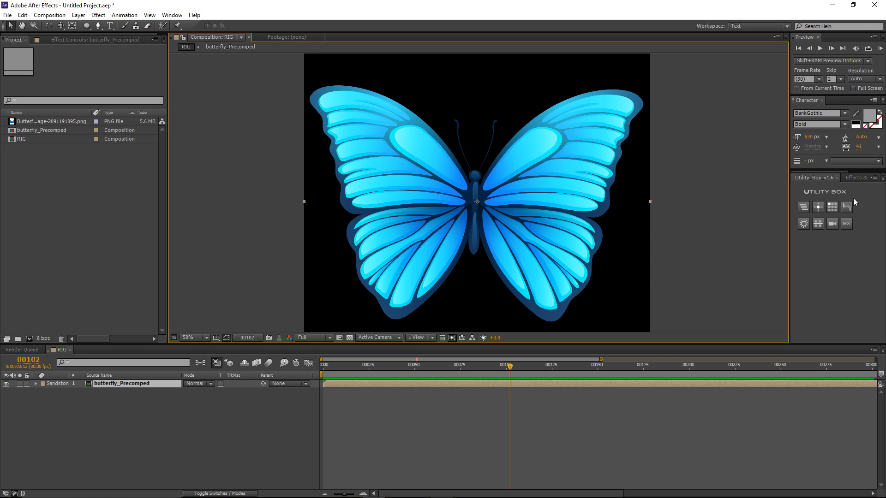
click(167, 16)
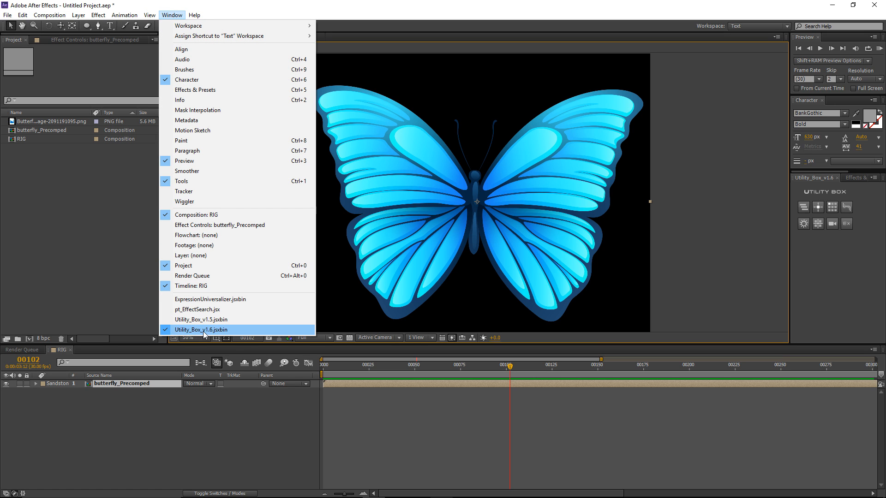
click(242, 331)
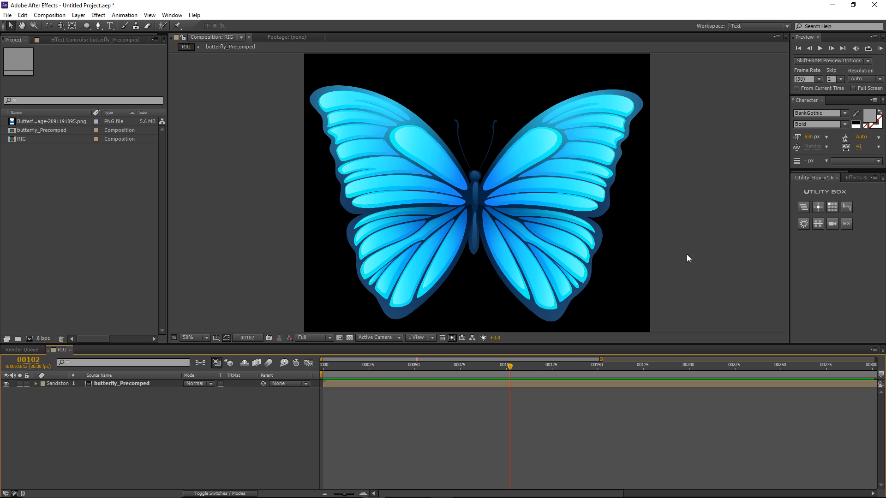
click(123, 383)
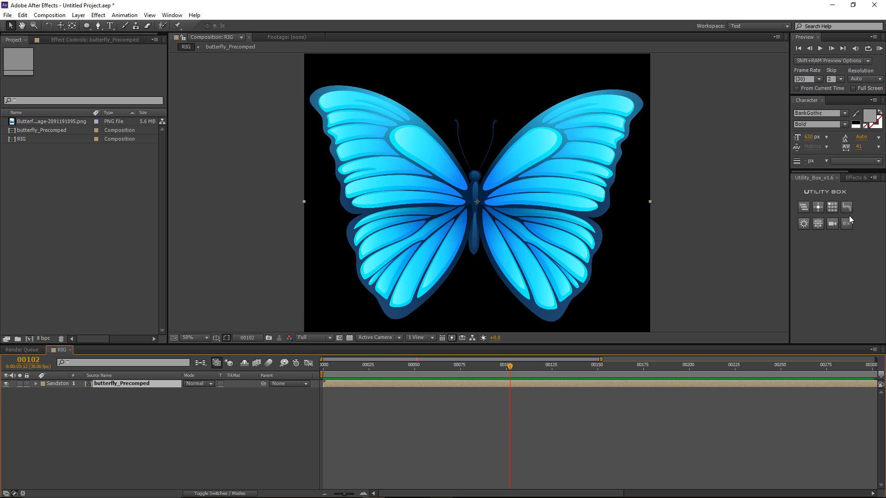
Step: Split the butterfly layer with the Grid tool set to 15 columns and 1 row
click(819, 224)
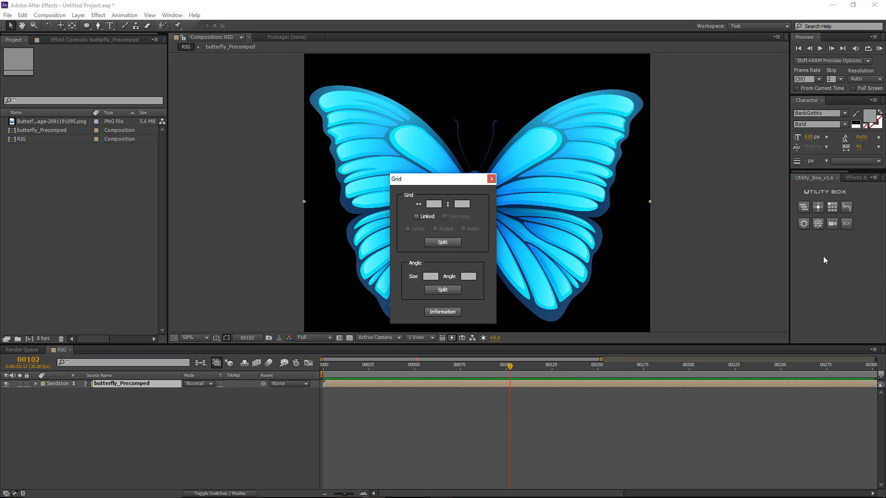
drag(415, 177, 128, 154)
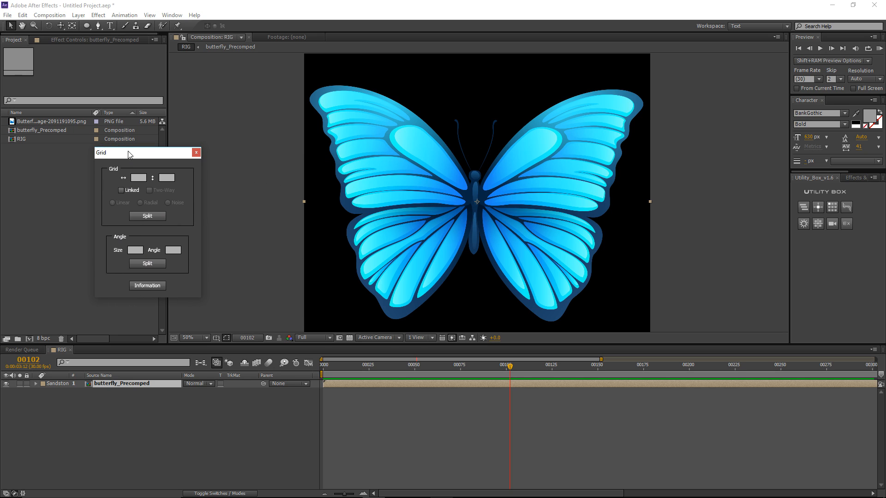
key(comma)
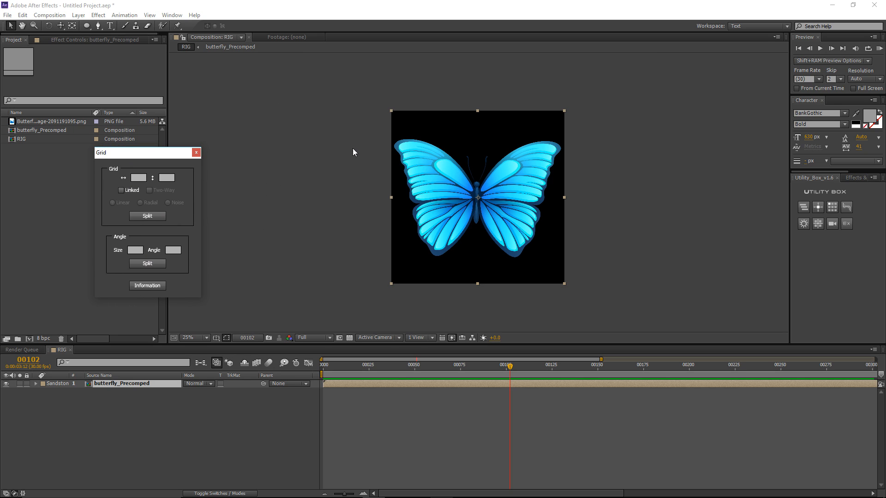
click(138, 178)
text(15)
click(165, 177)
scroll(478, 194, up, 2)
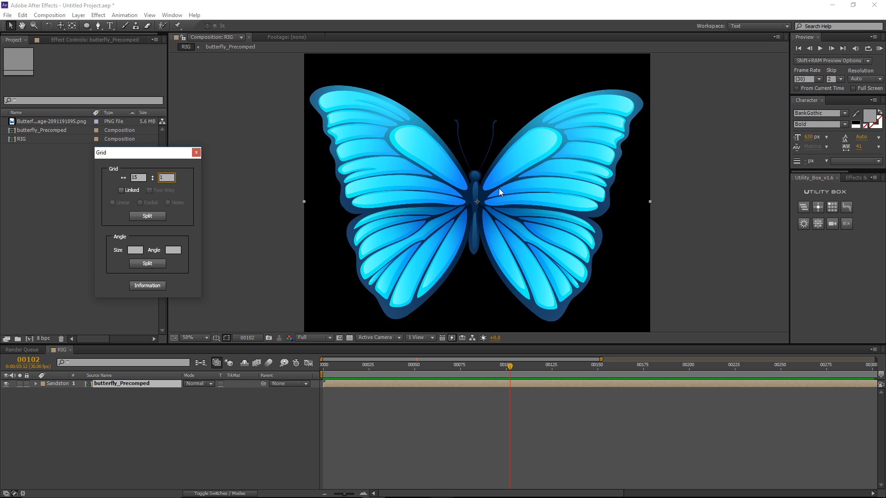
click(117, 383)
click(142, 217)
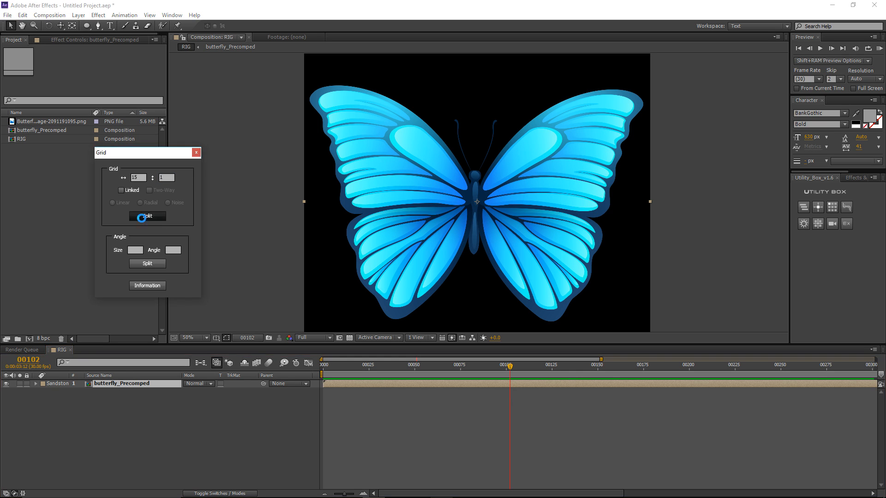
Step: Close the Grid tool, test-drag three strips and undo each move, then select the central strip
click(197, 154)
click(409, 165)
key(comma)
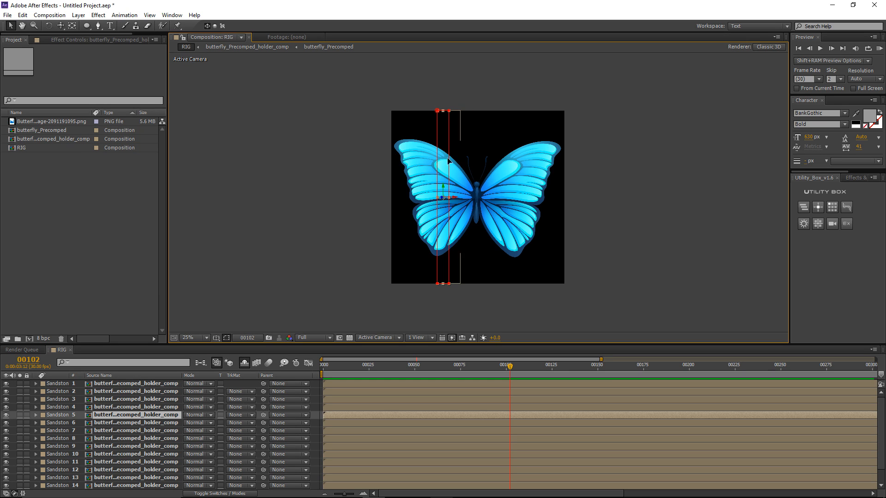
drag(447, 161, 373, 156)
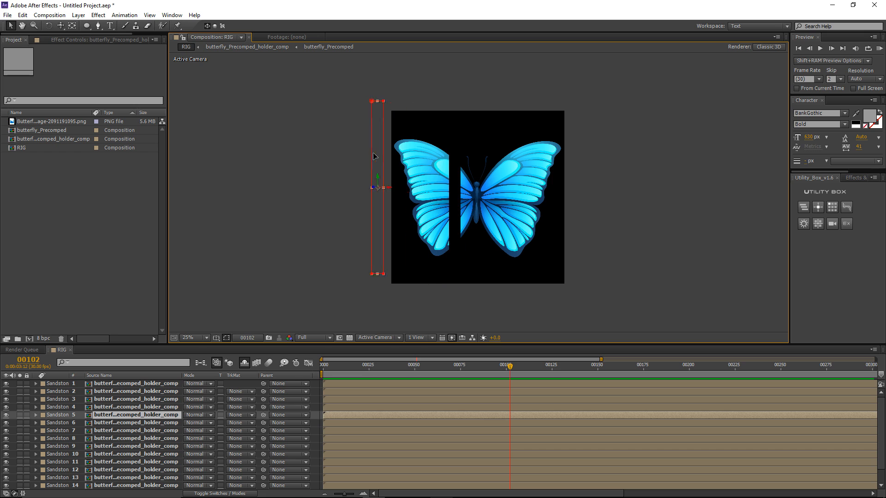
key(ctrl+z)
drag(469, 161, 360, 157)
key(ctrl+z)
drag(500, 159, 402, 153)
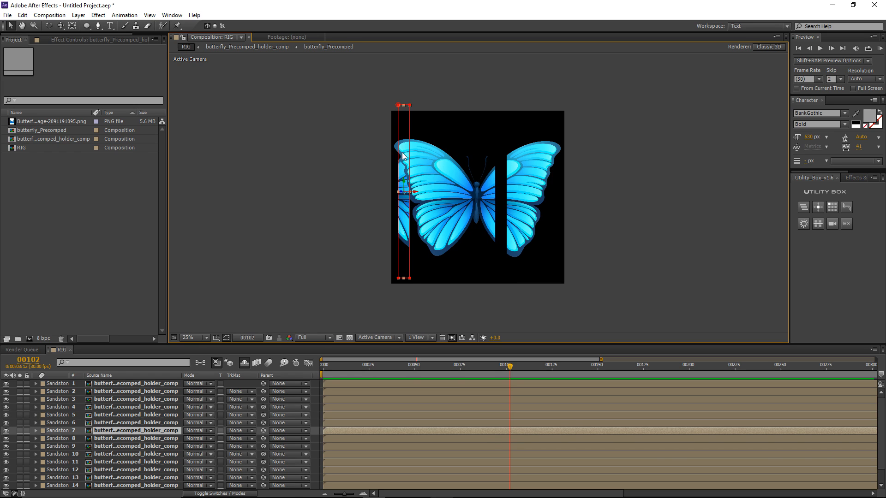
key(ctrl+z)
key(period)
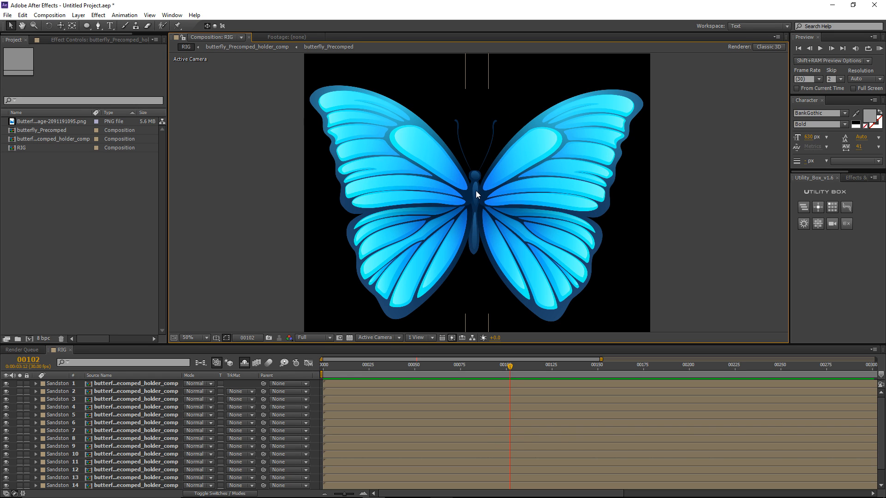
click(477, 194)
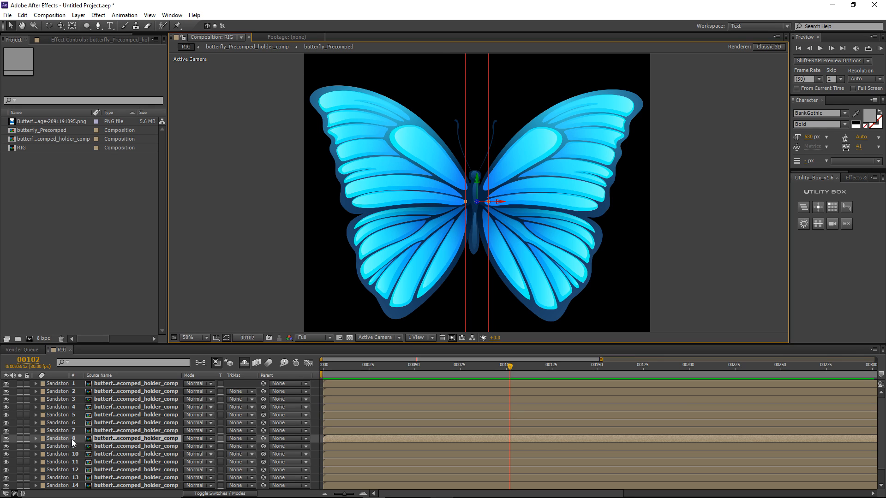
Step: Inspect a strip's holder comp, then rename the central strip layer to body
double_click(125, 446)
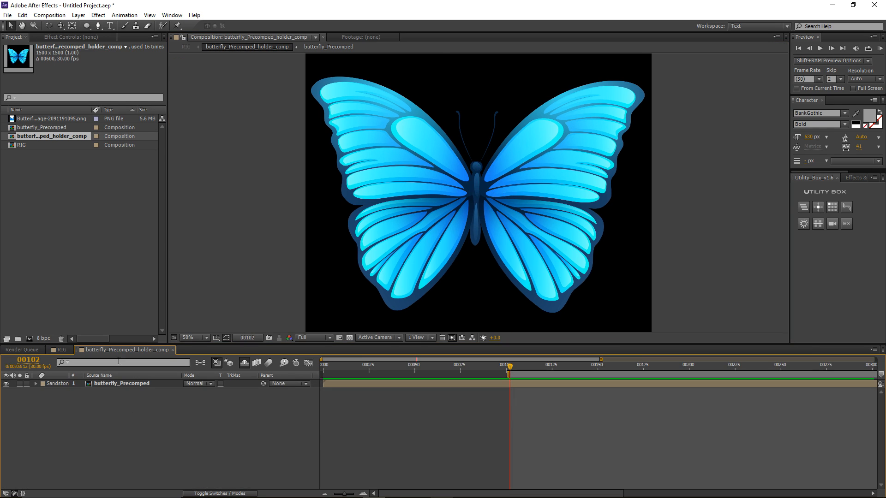
click(172, 351)
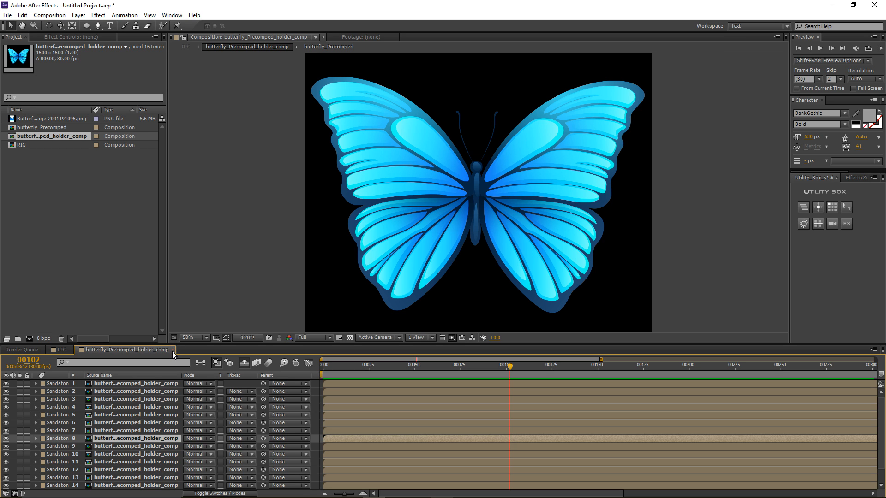
key(Return)
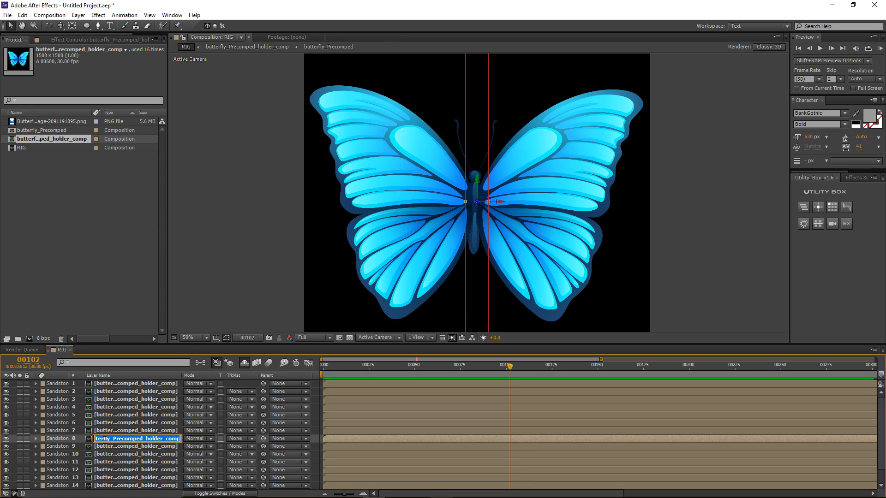
text(body)
key(Return)
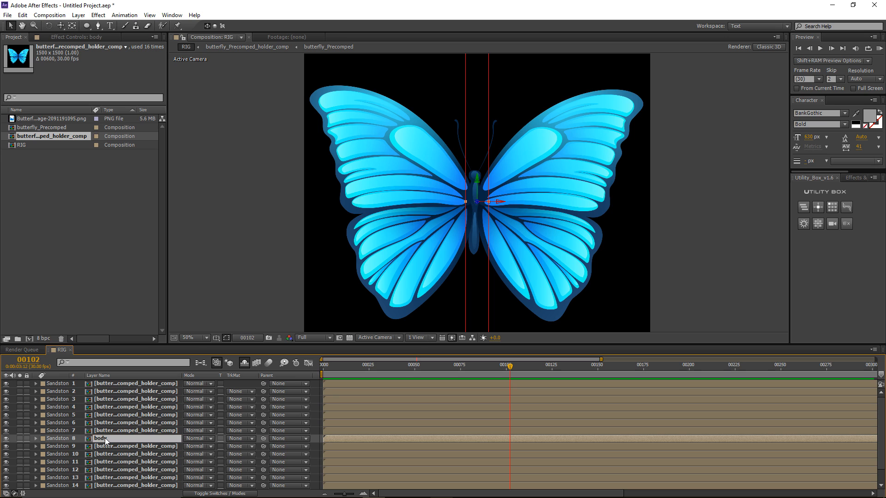
Step: Select left-wing strip layers 1–7 and zoom out to 25%
click(123, 431)
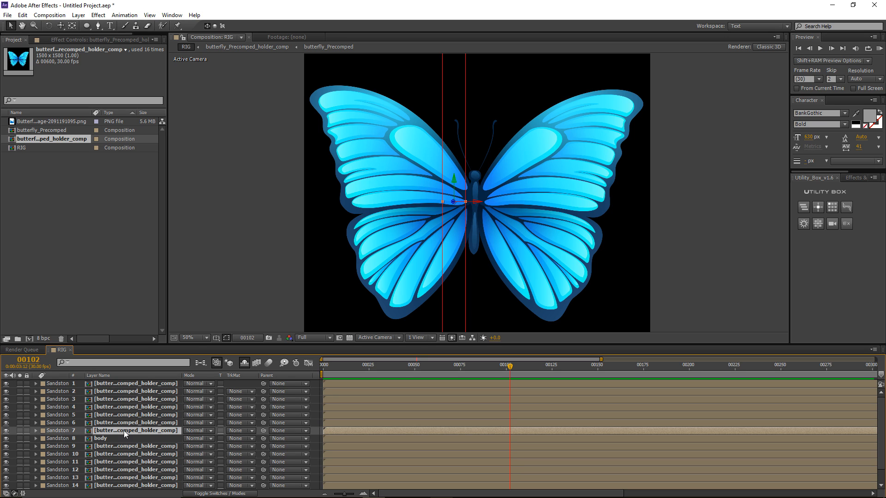
shift+click(120, 385)
key(comma)
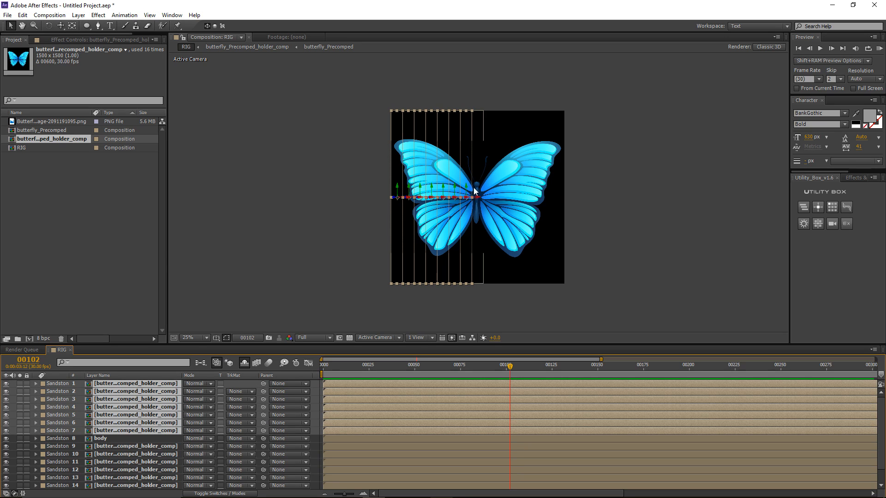
Step: Check the surplus strip layer 16 and delete it
click(132, 446)
scroll(131, 448, down, 1)
shift+click(107, 484)
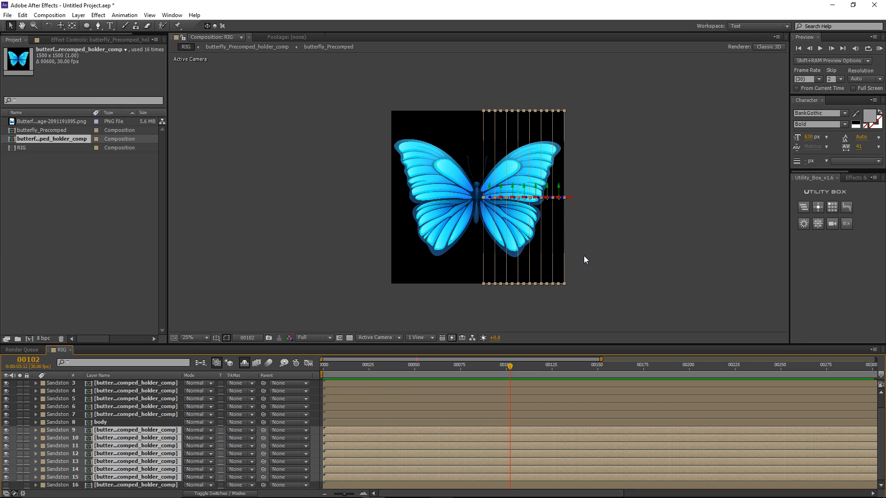
click(131, 486)
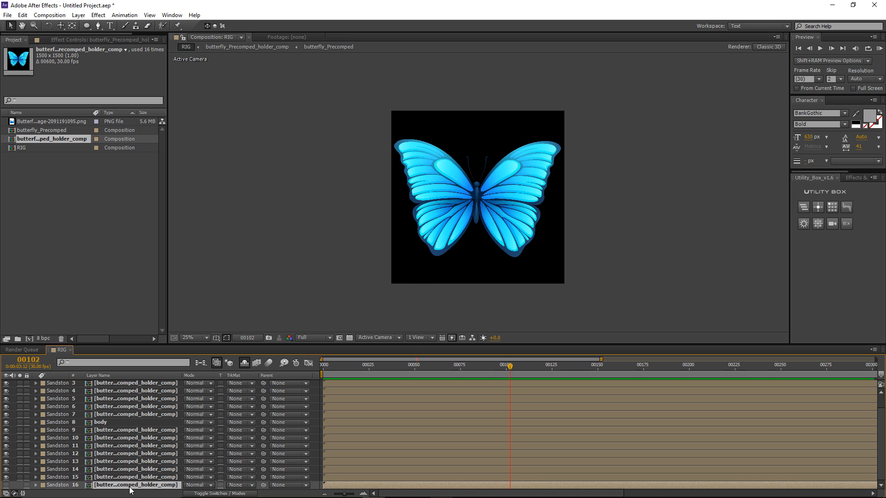
click(5, 485)
click(6, 485)
key(Delete)
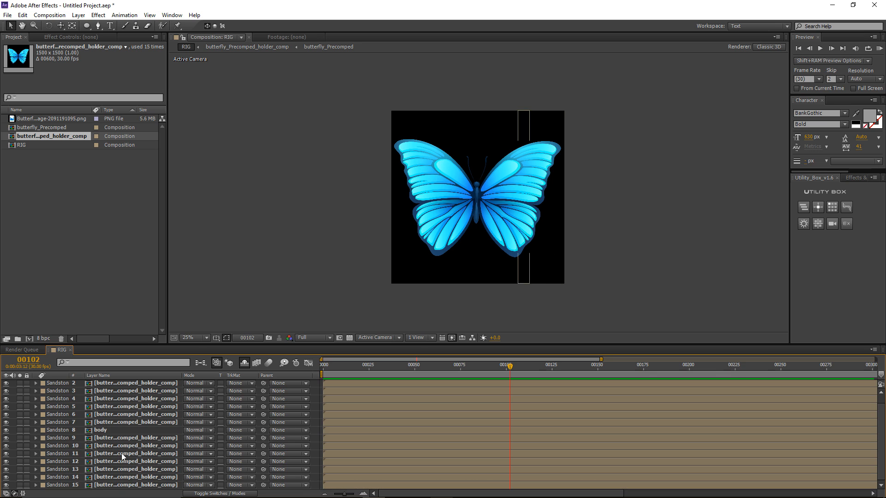
Step: Label left-wing layers 1–7 Cyan
click(106, 430)
click(115, 424)
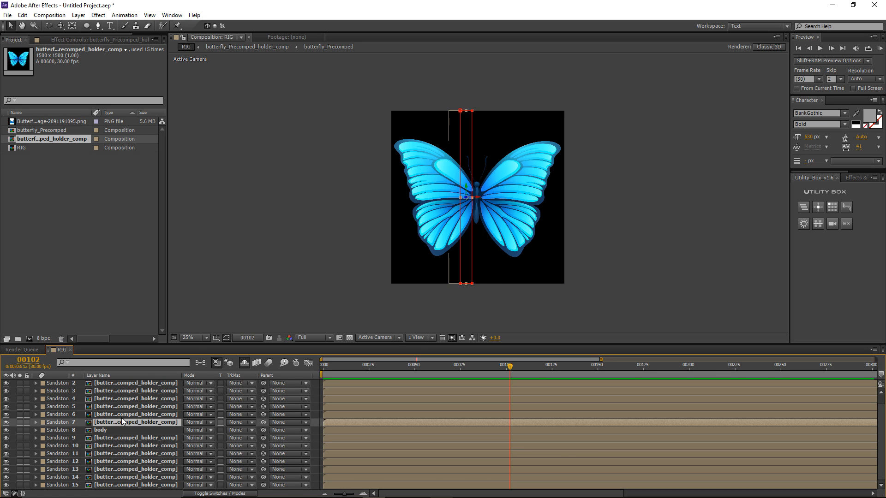
scroll(120, 410, up, 1)
shift+click(117, 383)
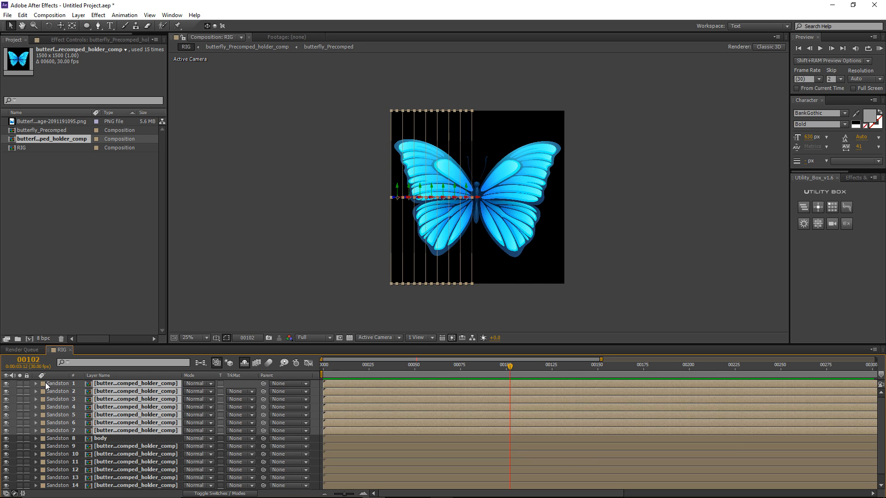
click(42, 383)
click(54, 362)
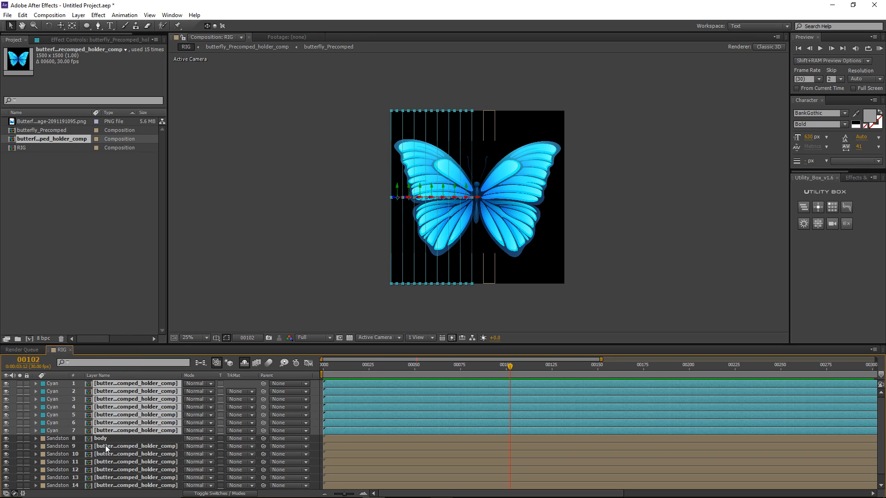
Step: Label right-wing layers 9–15 Orange and deselect them
click(111, 447)
scroll(110, 462, down, 1)
shift+click(109, 486)
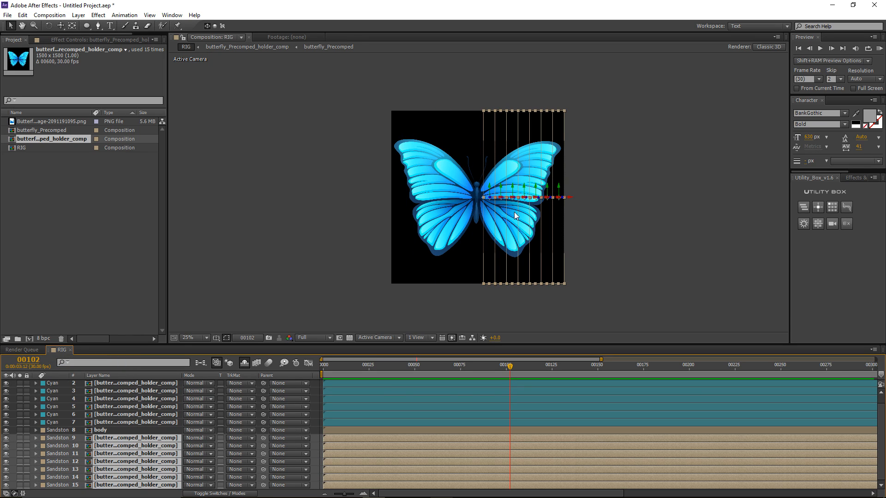
click(43, 485)
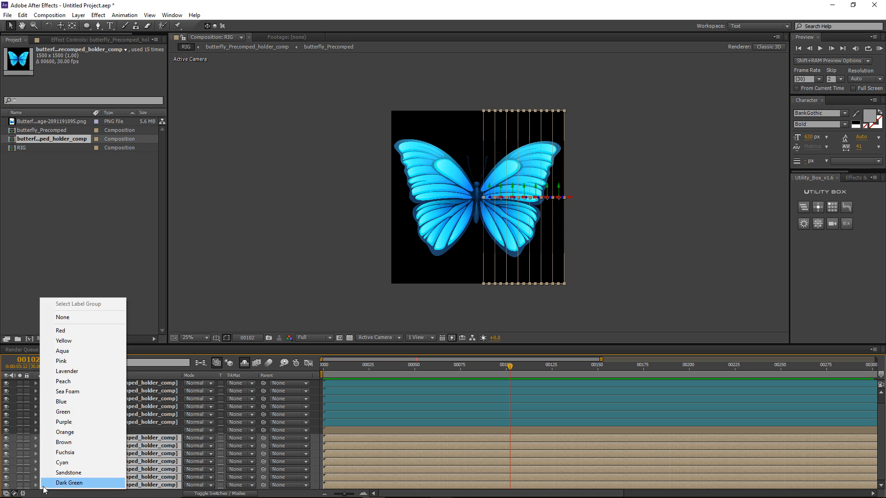
click(67, 432)
click(316, 403)
scroll(448, 223, up, 2)
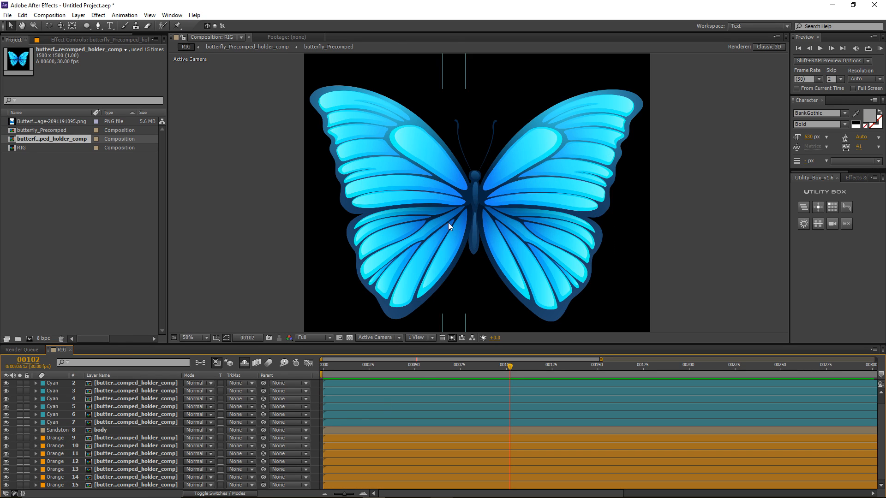
scroll(380, 406, up, 1)
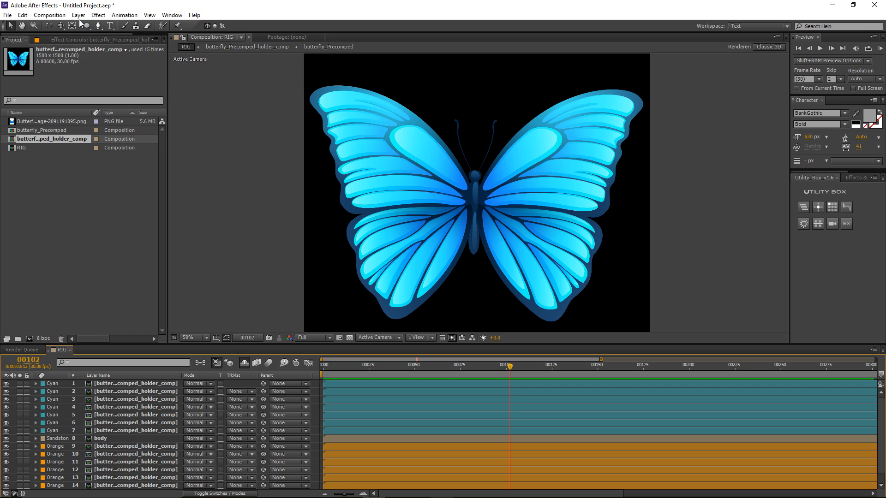
click(79, 15)
Step: Add a new adjustment layer named Controls
mouse_move(138, 26)
click(270, 87)
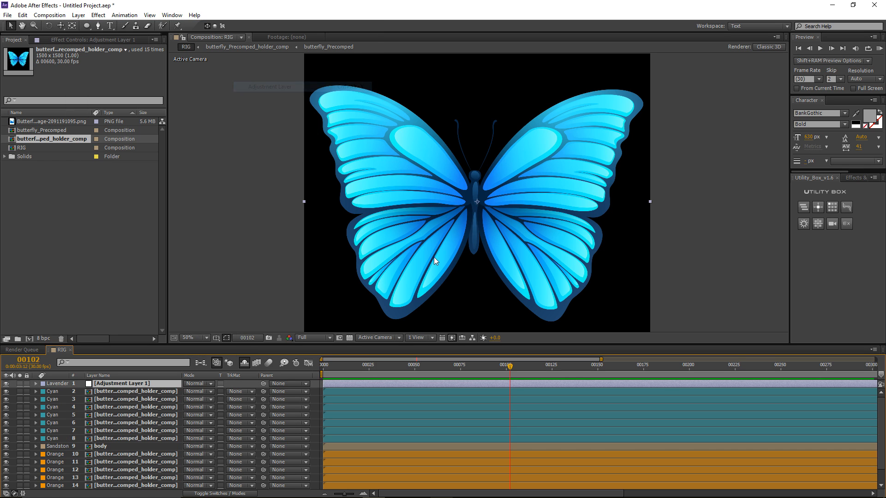
key(Return)
text(Ci)
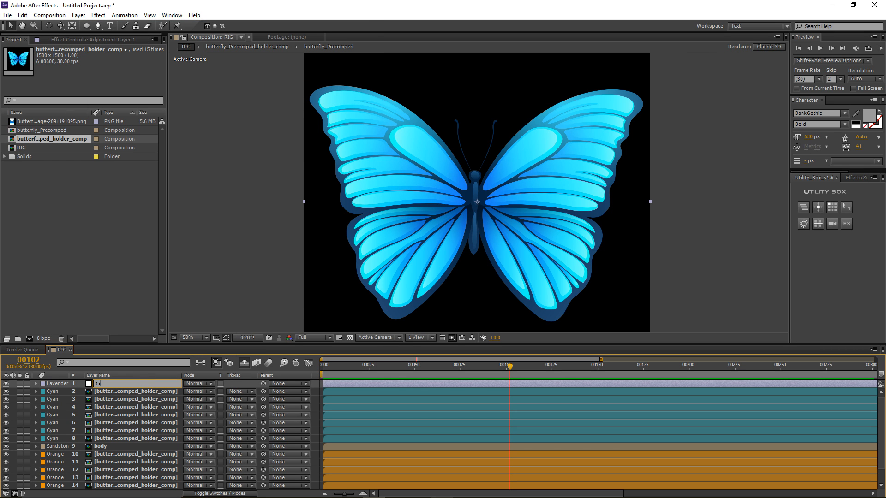
key(Return)
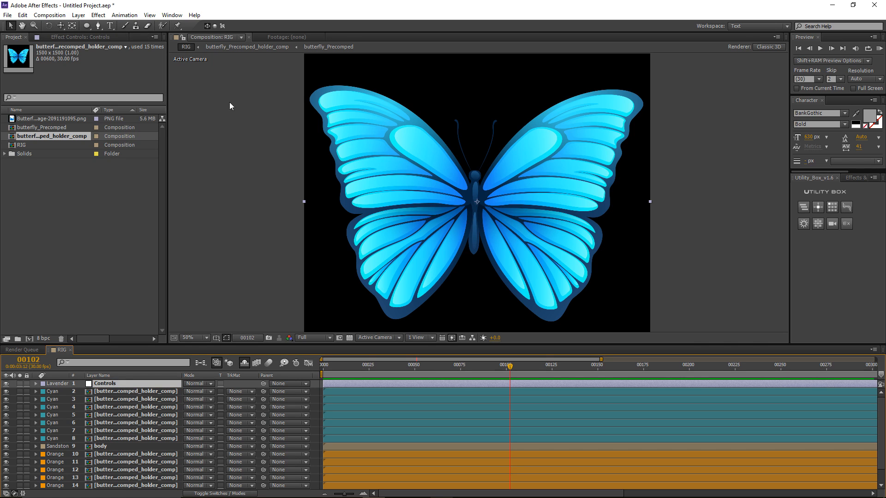
Step: Add a Slider Control effect to Controls and name it Bend
click(98, 15)
mouse_move(138, 120)
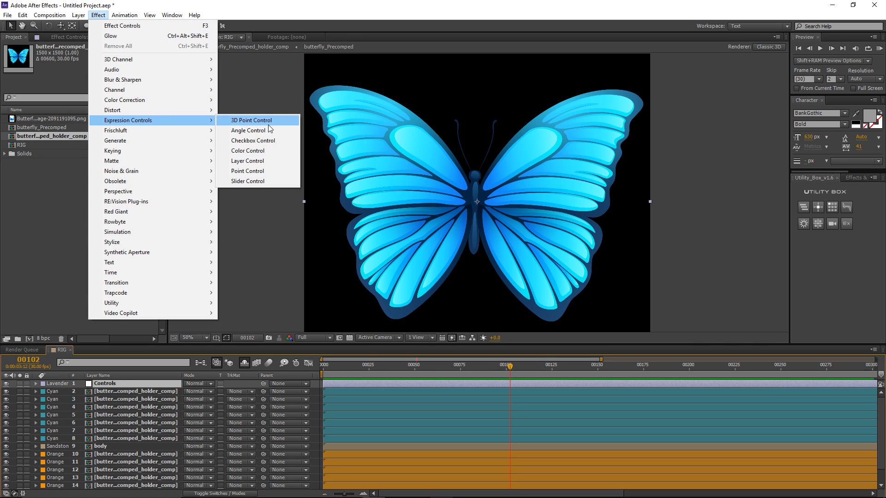
click(248, 181)
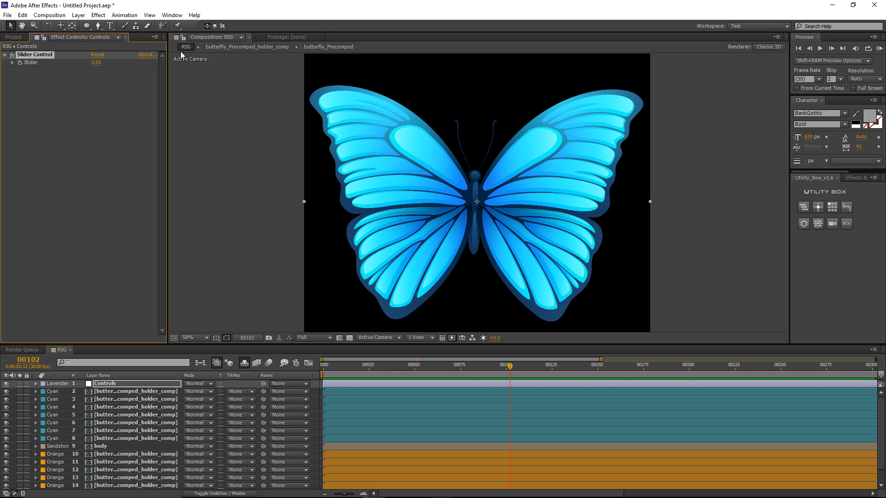
key(Return)
text(Bend)
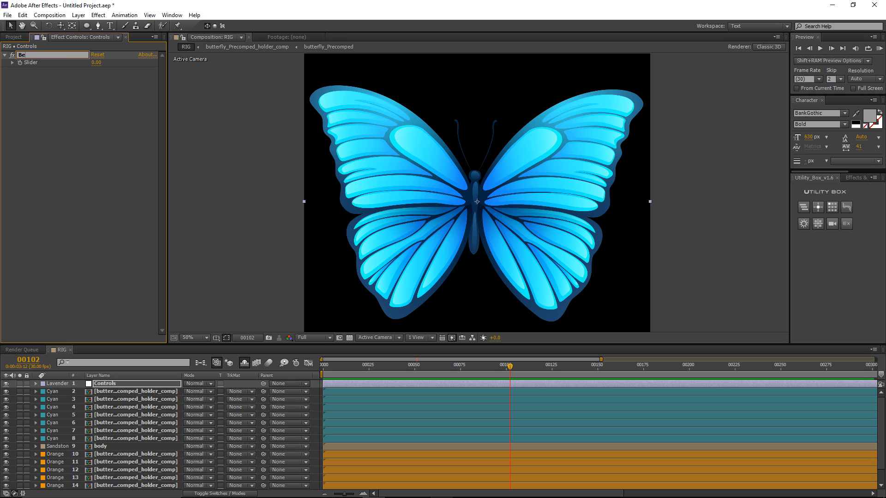
key(Return)
Step: Duplicate the Bend slider, rename the copy Flap, then deselect everything
key(ctrl+d)
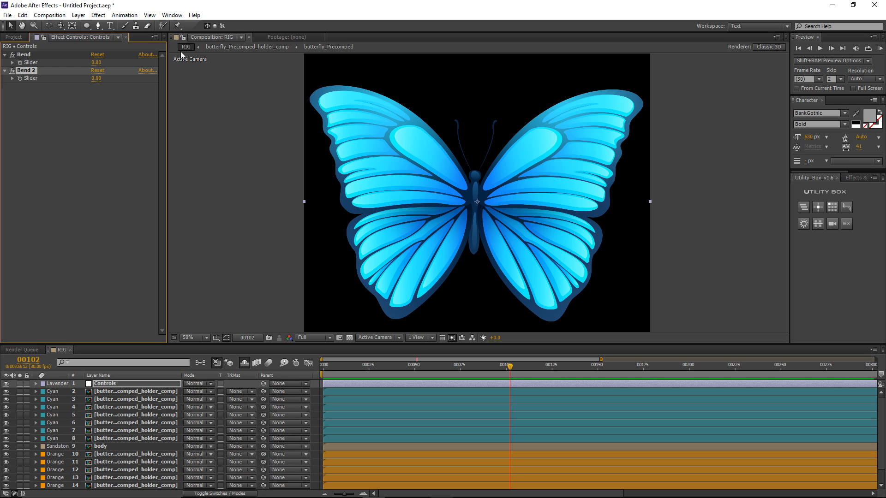
key(Return)
text(Flap)
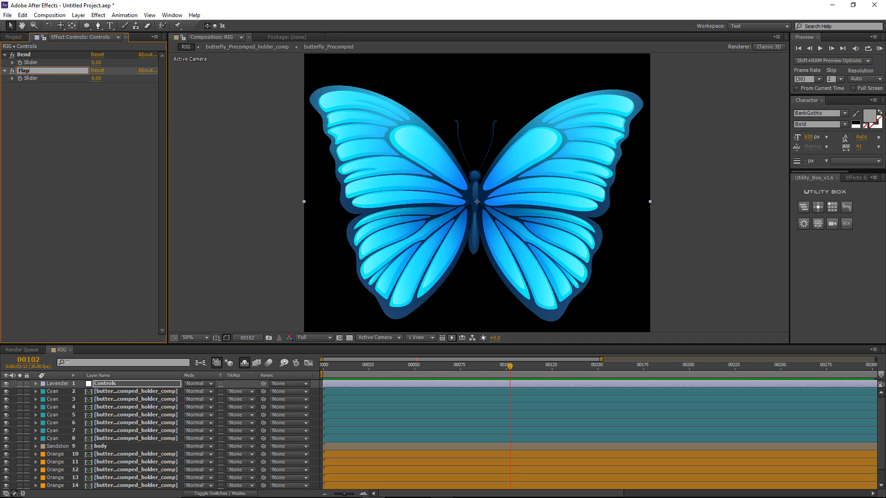
key(Return)
click(107, 119)
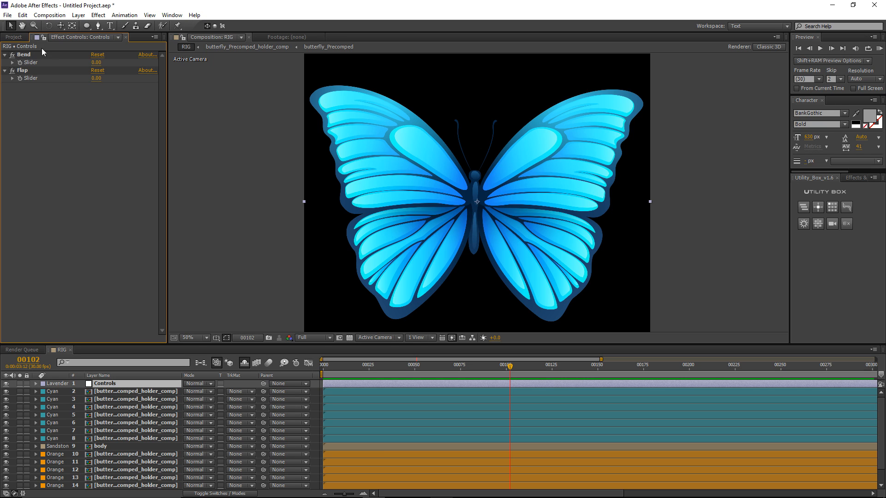
click(24, 56)
click(302, 369)
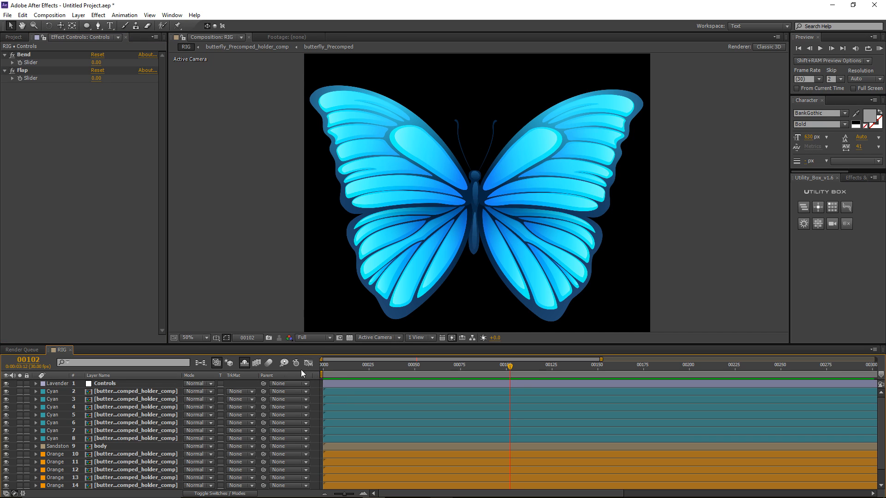
Step: Show the rotation properties of Cyan wing layer 4
click(123, 392)
shift+click(125, 438)
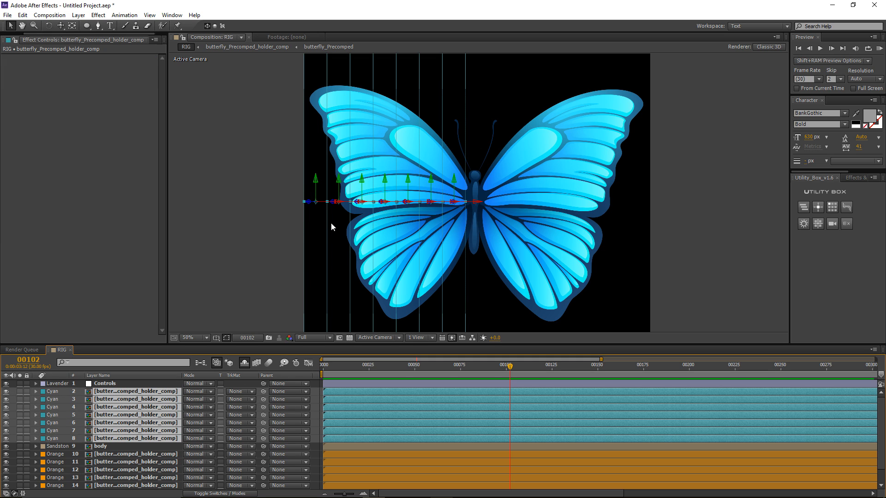
click(314, 398)
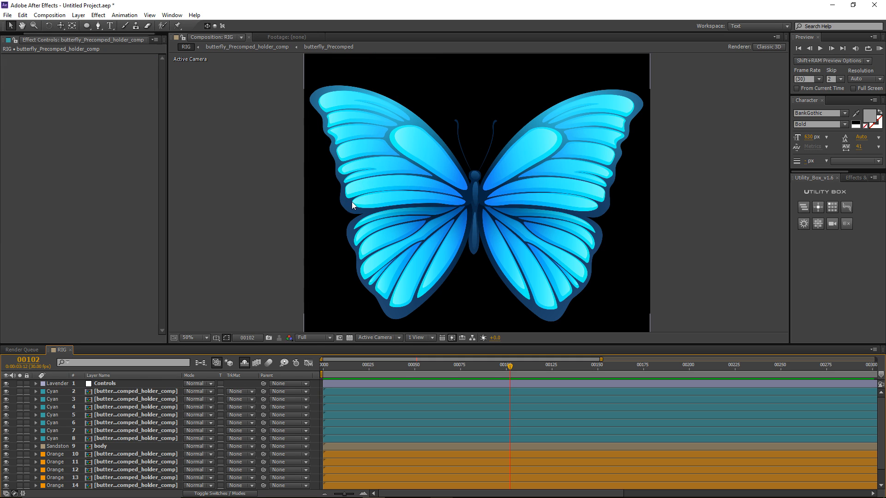
click(147, 407)
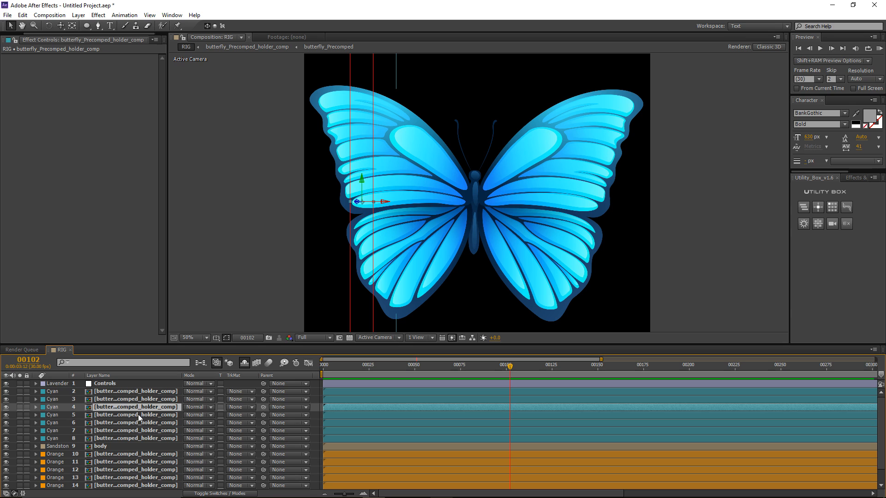
key(r)
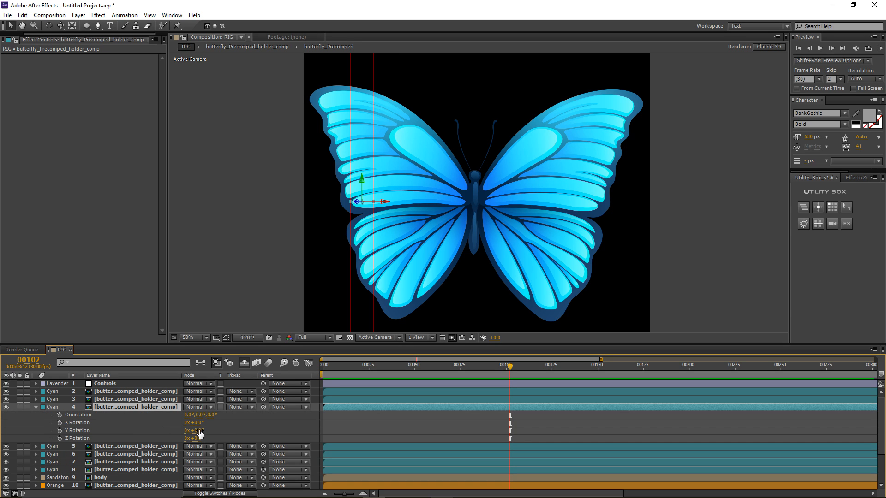
Step: Test-turn layer 4's Y Rotation, undo it back to 0°, and select wing layer 2
click(85, 431)
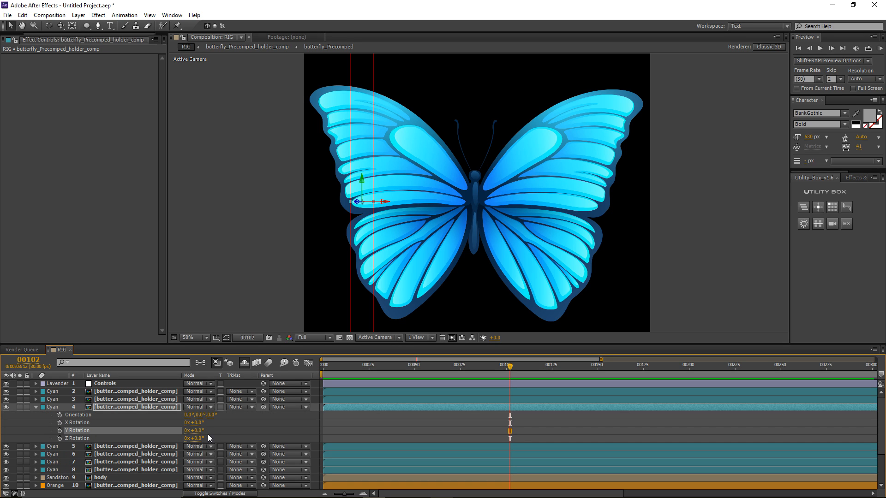
drag(198, 431, 178, 444)
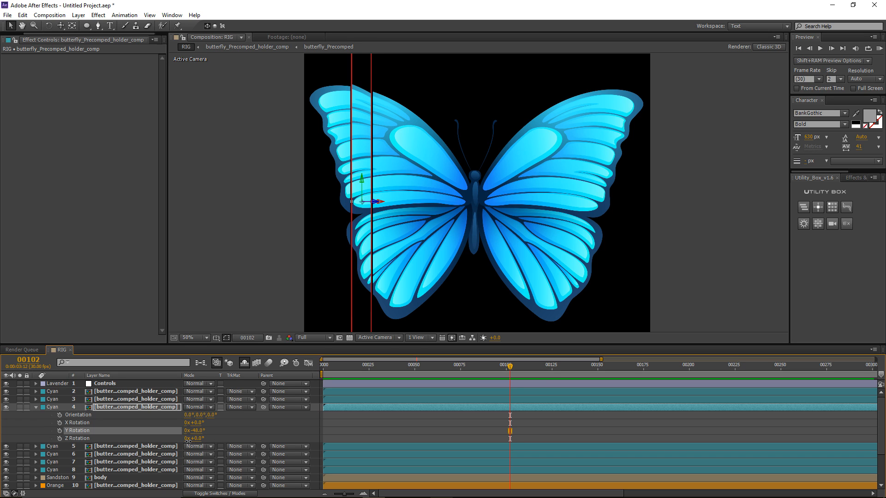
key(ctrl+z)
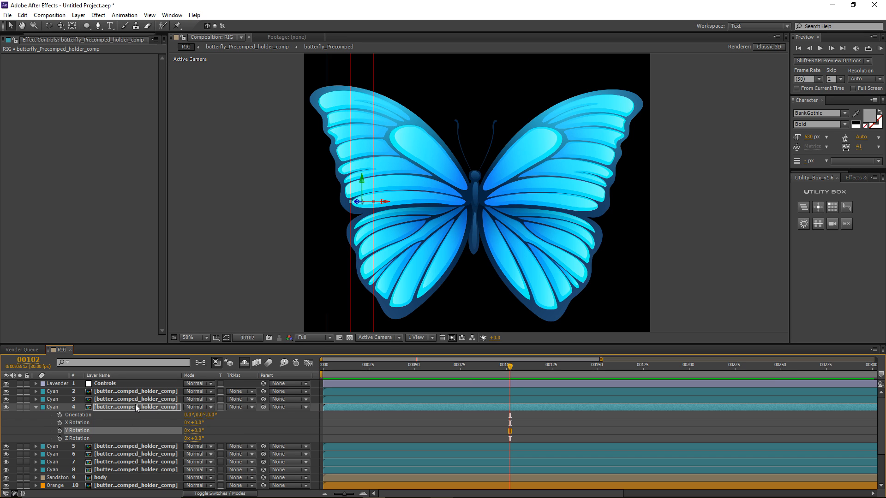
click(122, 393)
Step: Show layer 2's rotation properties and the Controls layer's Bend Slider in a taller timeline
key(r)
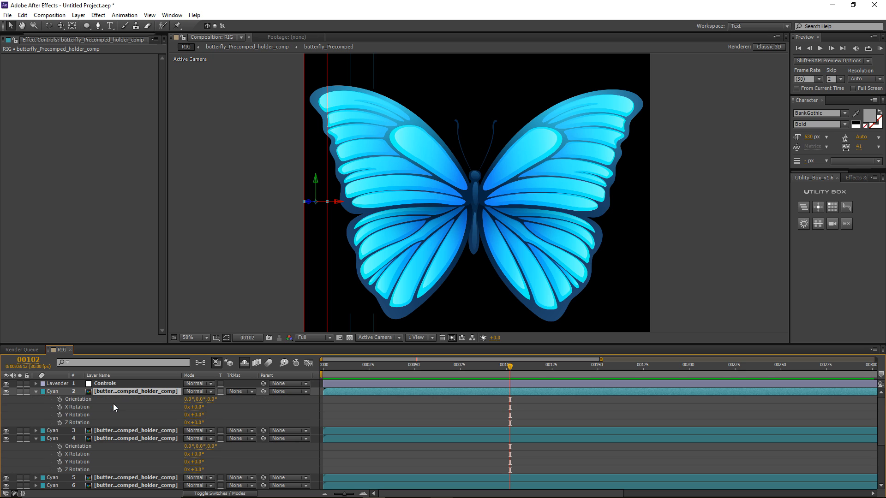
click(105, 383)
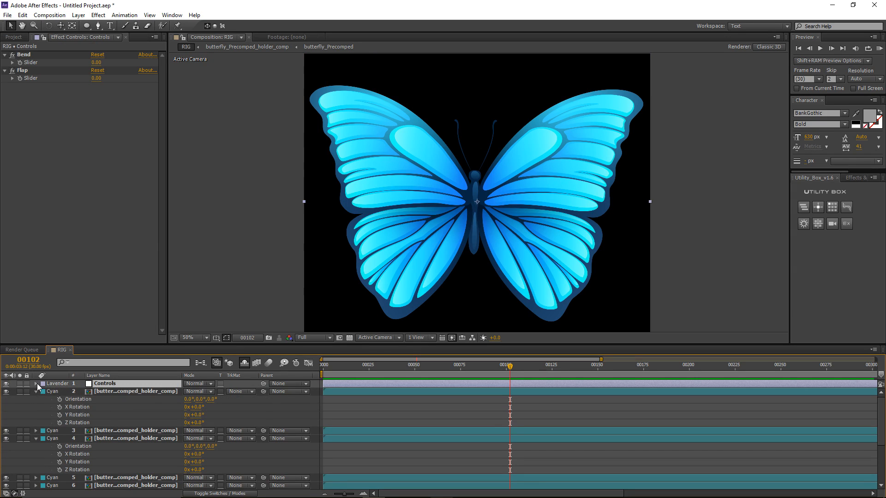
click(36, 383)
click(43, 392)
click(52, 399)
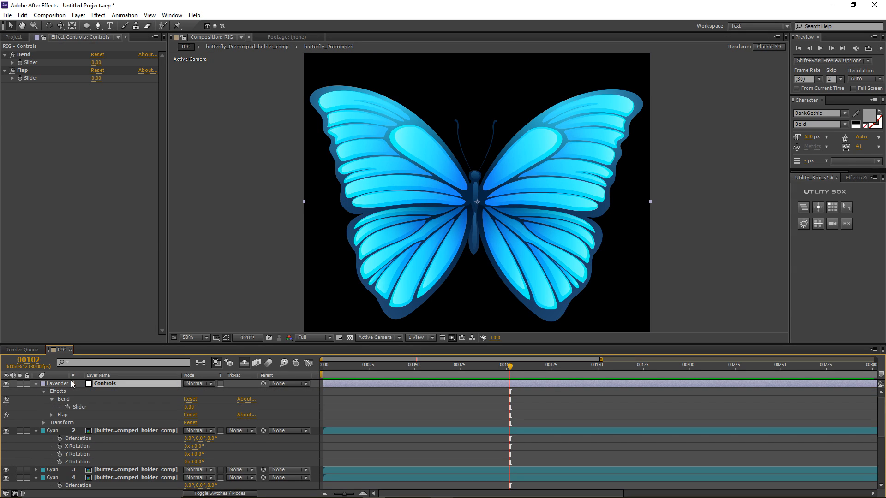
drag(87, 346, 91, 295)
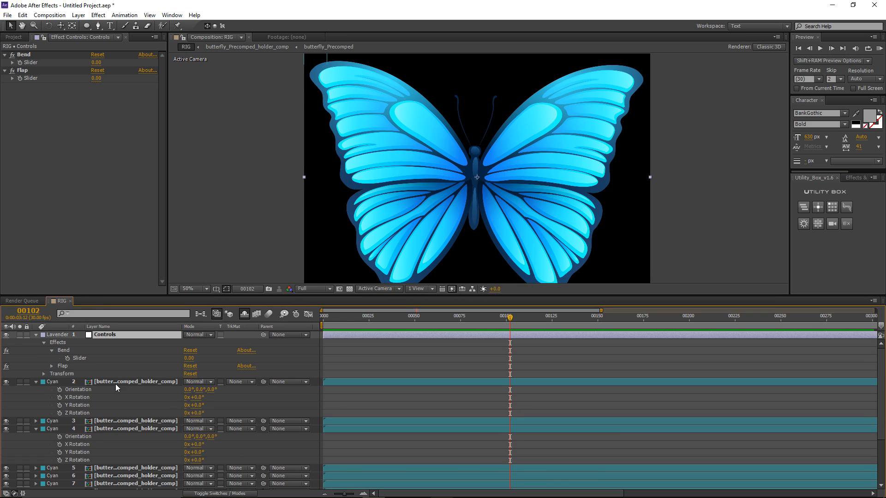
Step: Add an expression linking wing layer 2's Y Rotation to Controls > Bend > Slider
click(111, 383)
click(69, 397)
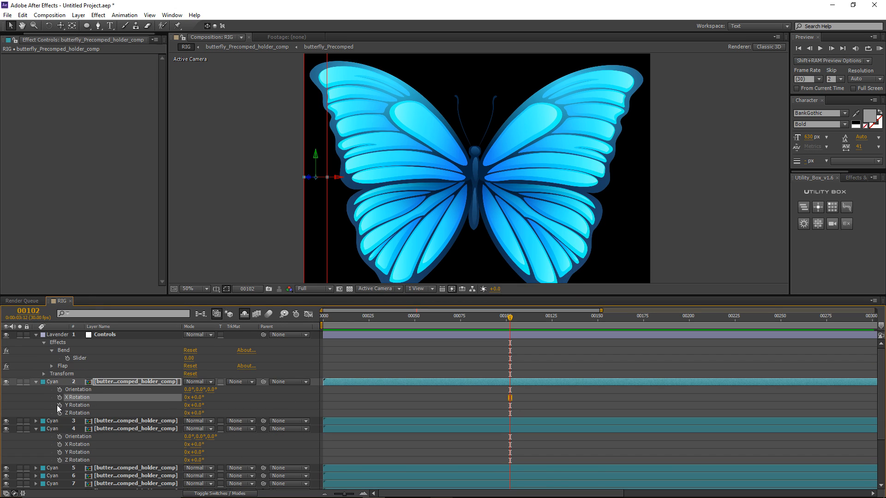
alt+click(60, 406)
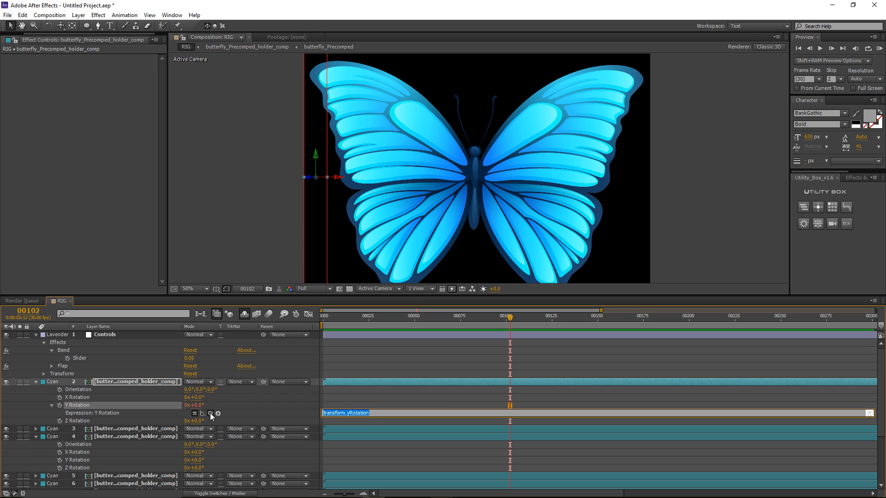
drag(211, 414, 96, 359)
click(314, 401)
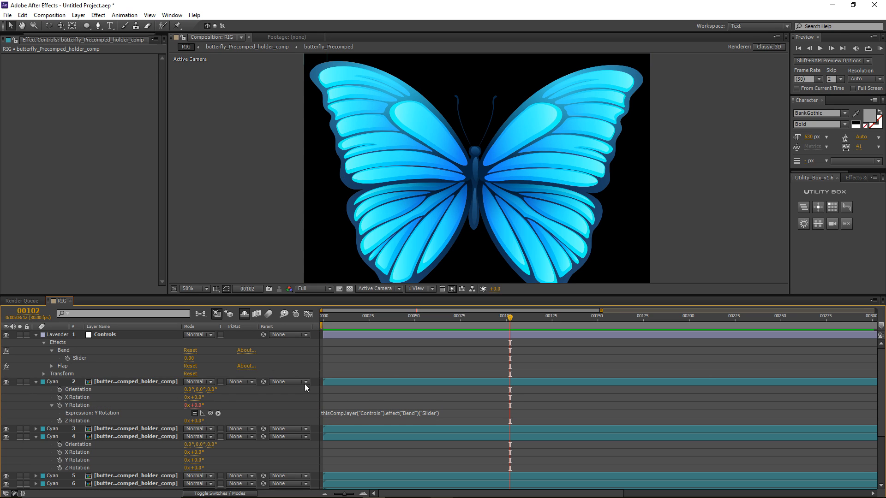
Step: Test the Bend slider, undo it back to 0, and select wing layer 5
mouse_move(188, 358)
mouse_down()
mouse_move(148, 362)
mouse_move(193, 365)
mouse_up()
key(ctrl+z)
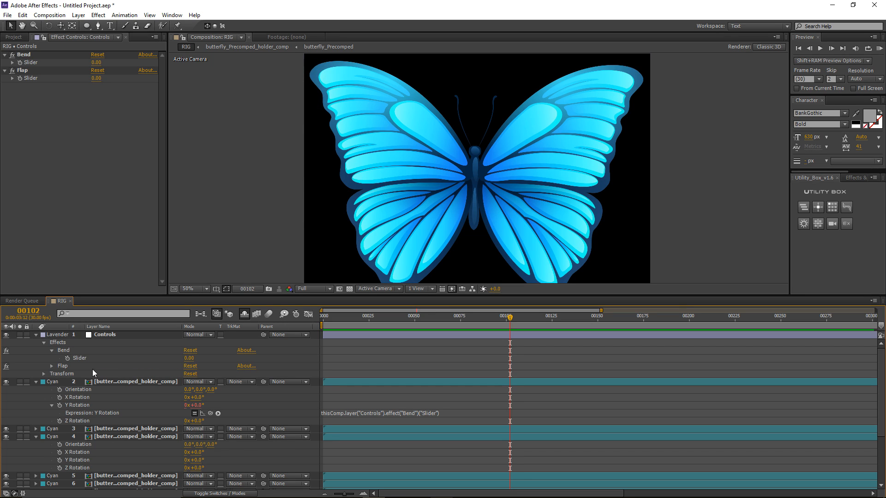
click(129, 437)
click(135, 477)
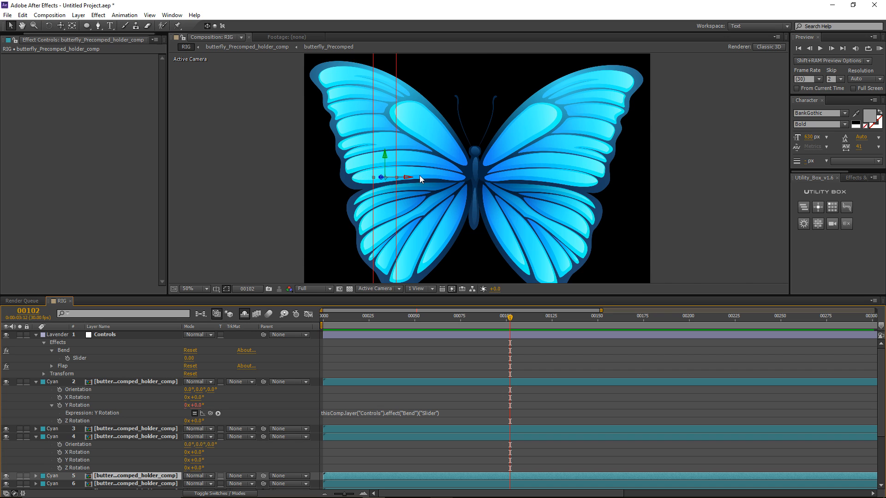
scroll(400, 180, up, 2)
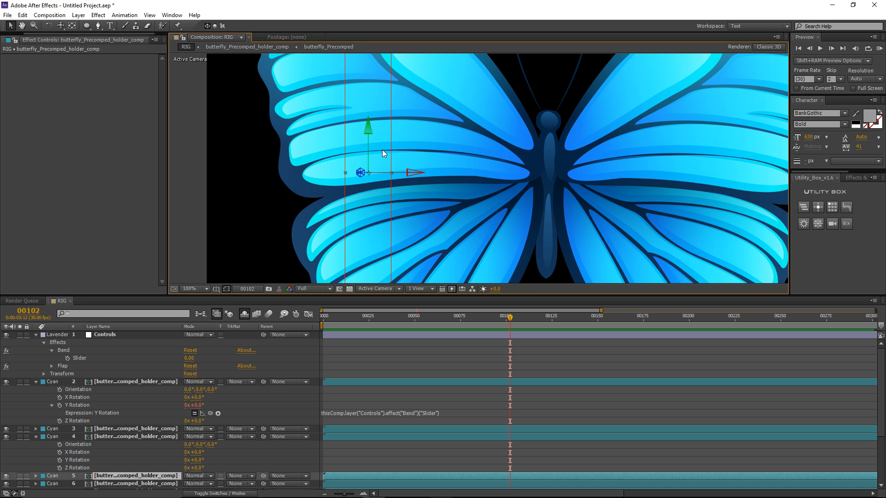
scroll(382, 149, up, 1)
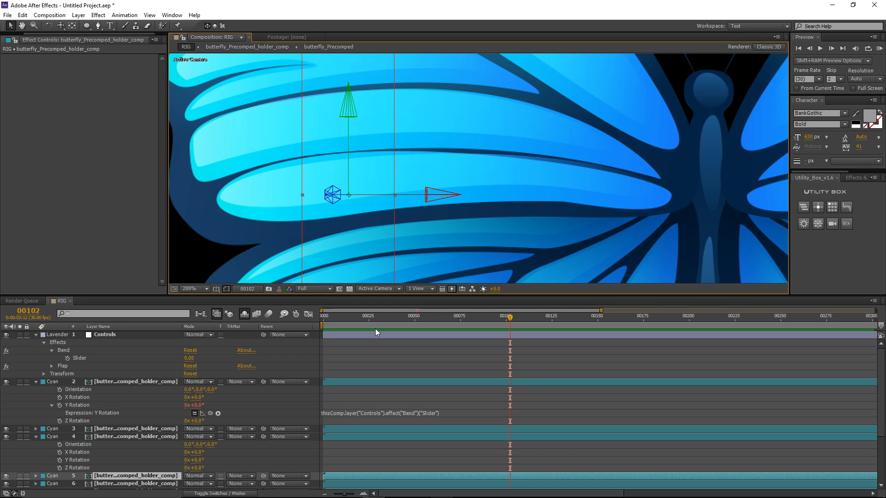
Step: Collapse the timeline properties and select wing strip layers 2 through 8
click(343, 359)
key(p)
key(m)
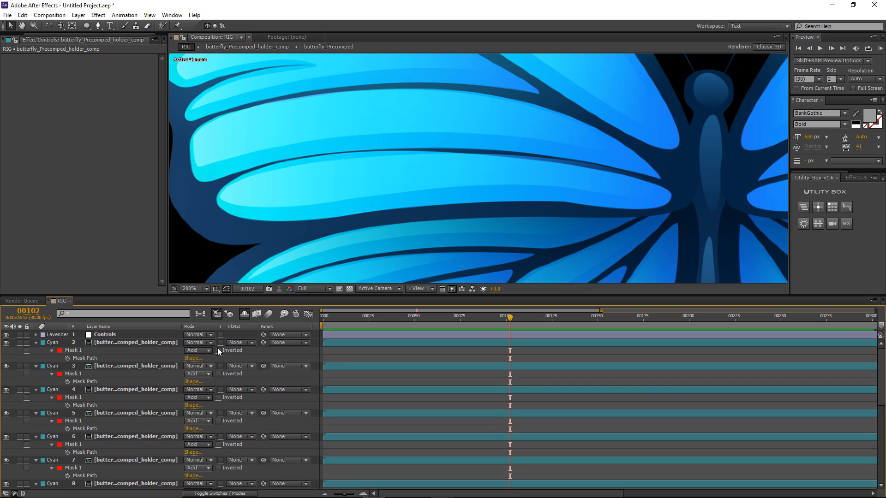
key(m)
click(106, 343)
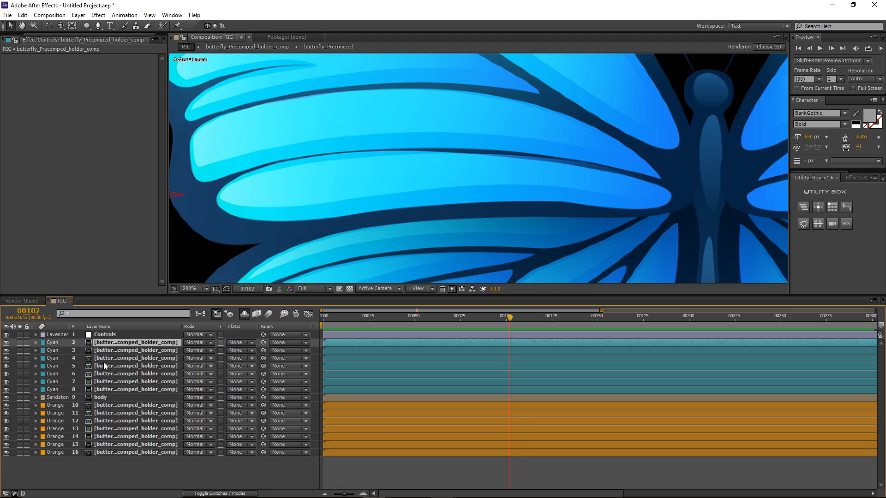
shift+click(114, 389)
Step: Shift the strips' Anchor Point X values to step from 100 to 700
scroll(408, 86, down, 4)
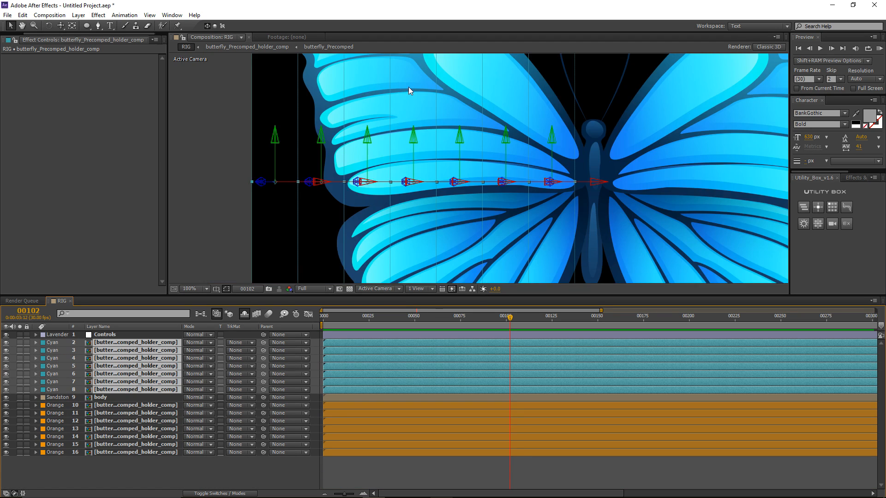
key(a)
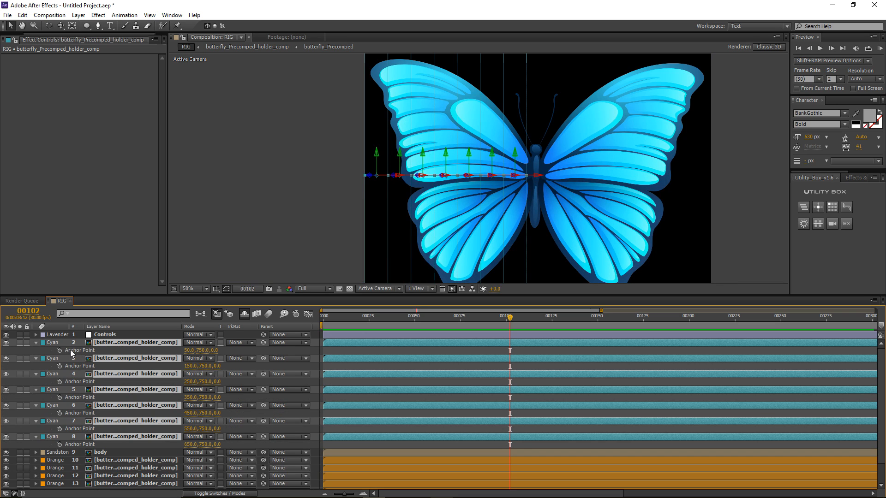
key(slash)
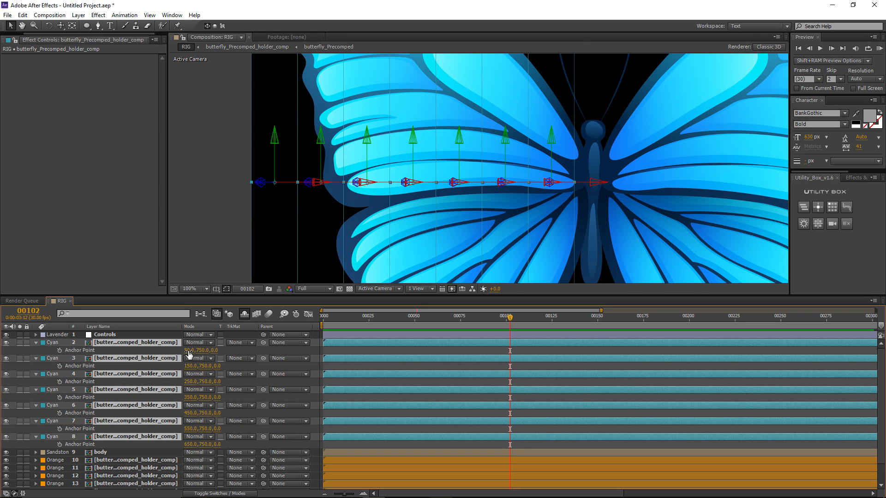
drag(189, 352, 217, 358)
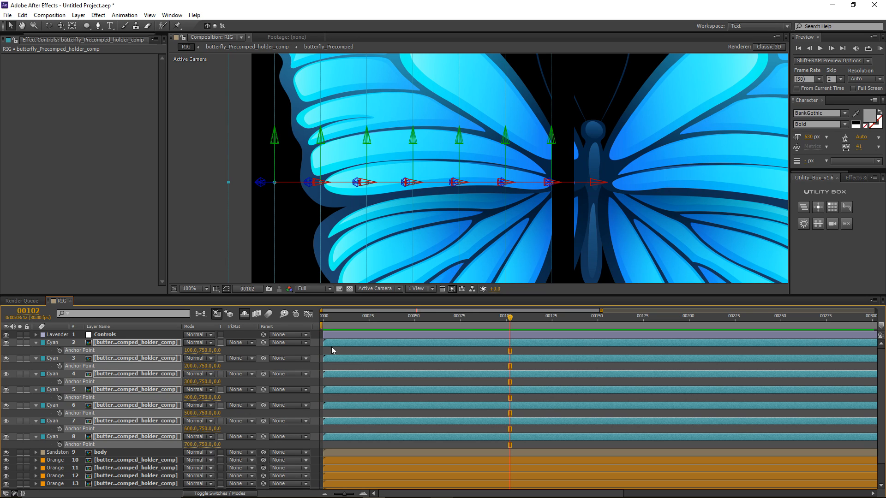
Step: Pan and zoom the composition view to inspect the new wing pivots
click(516, 213)
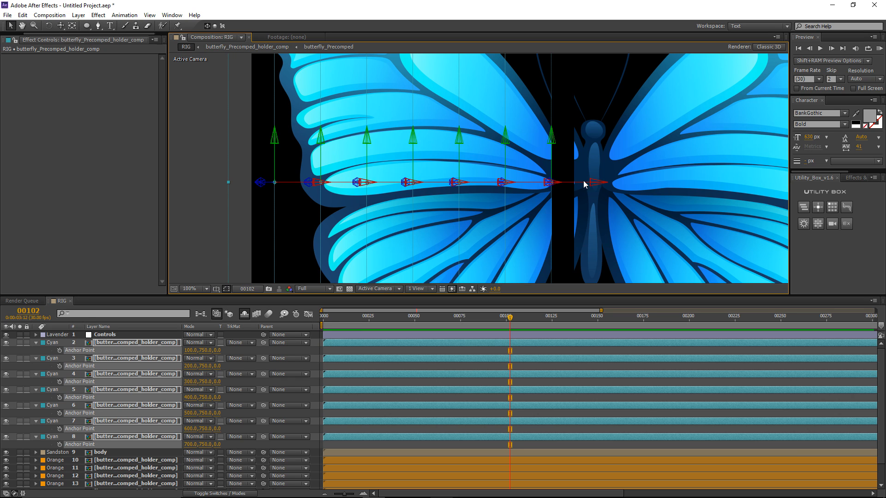
drag(512, 145, 468, 171)
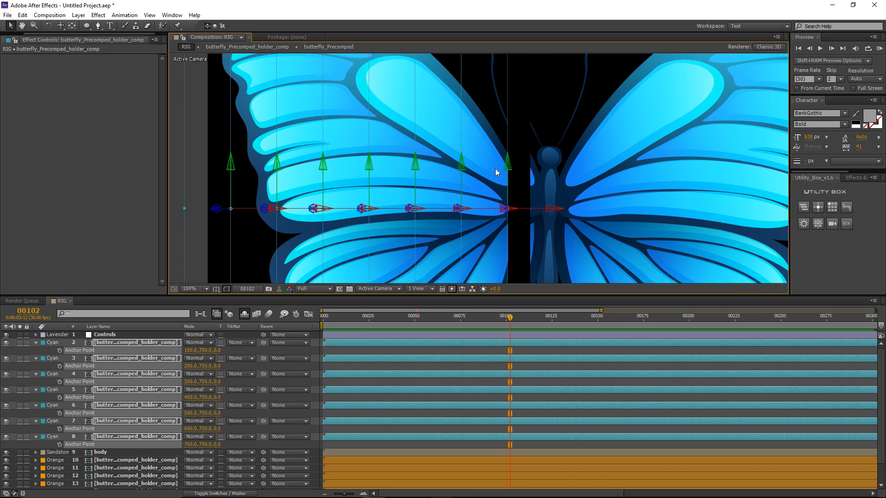
key(comma)
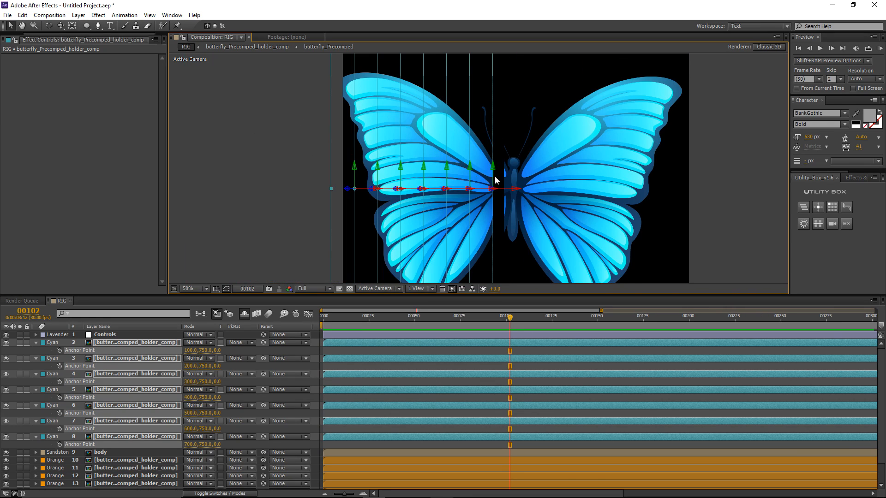
key(period)
mouse_move(549, 202)
mouse_down()
mouse_move(515, 202)
mouse_move(539, 211)
mouse_up()
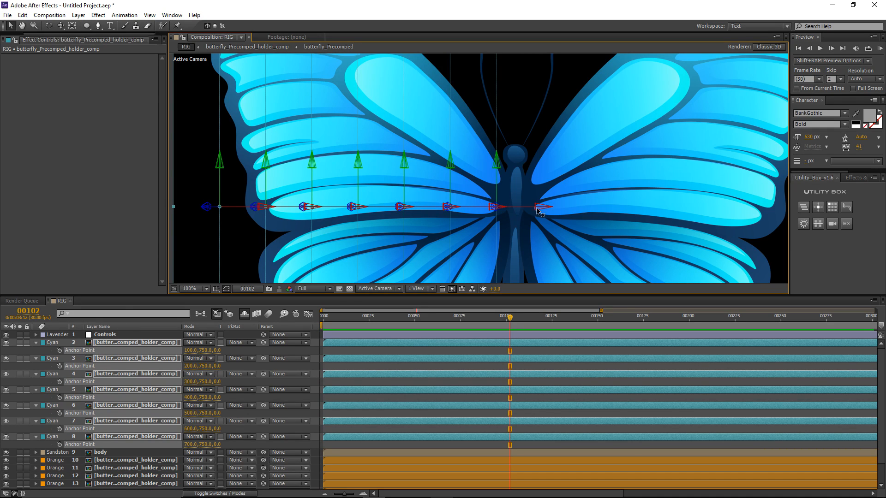
Step: Test the Bend slider, then check the first wing strip's Y Rotation value
click(329, 351)
click(130, 336)
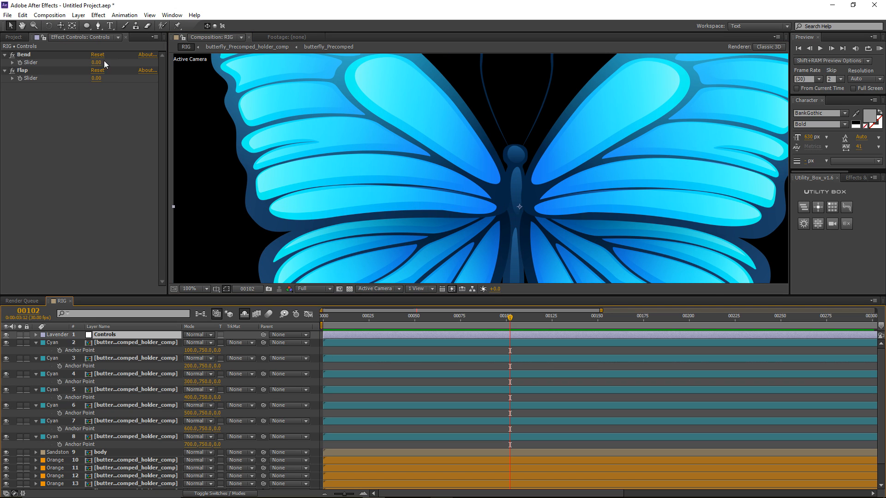
drag(99, 62, 74, 70)
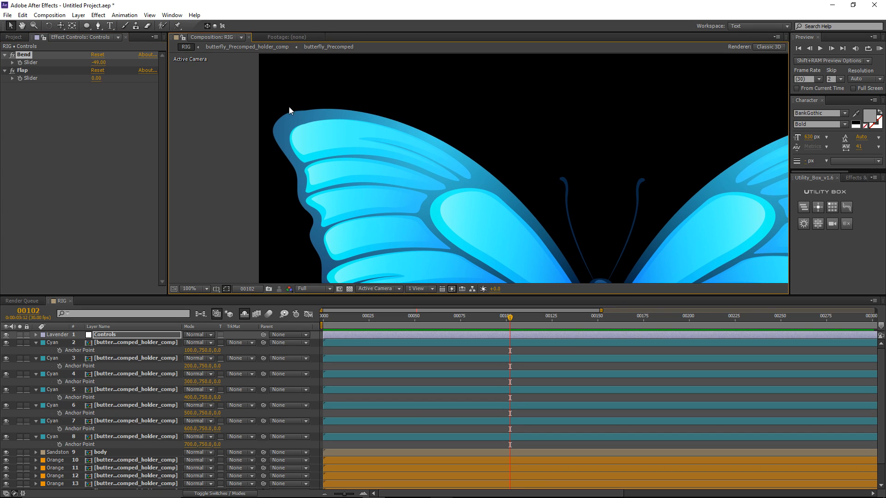
click(285, 108)
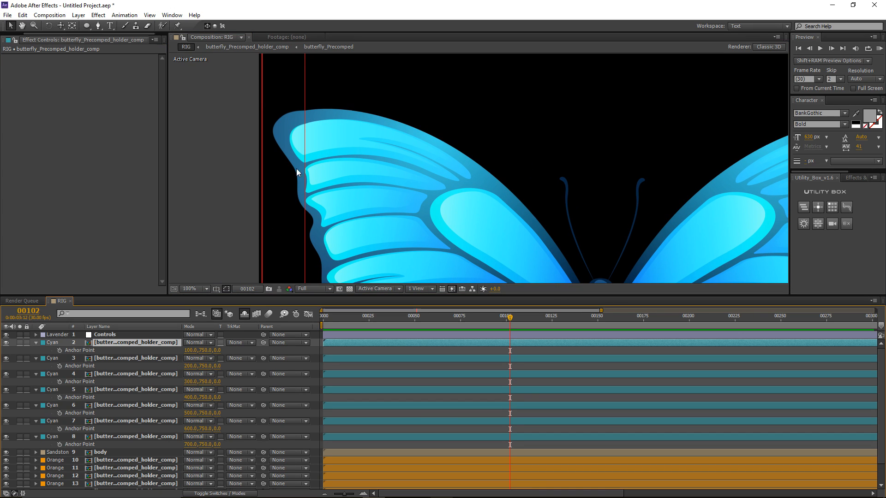
click(124, 335)
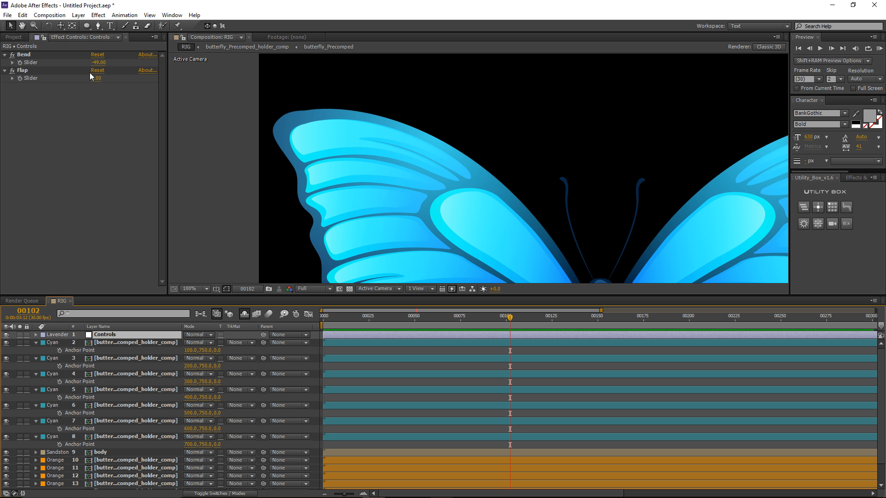
click(150, 344)
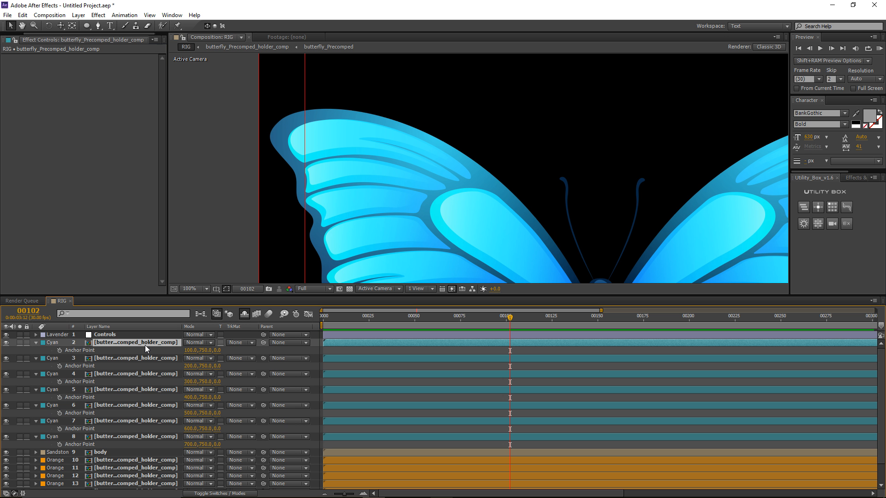
key(r)
click(83, 366)
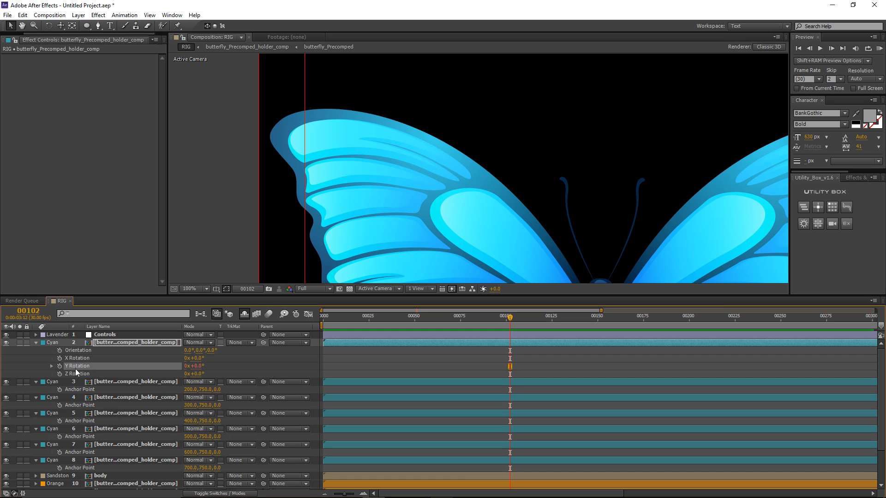
Step: Bend the wing strips both ways with the Bend slider, then enter 0 for Bend
click(111, 383)
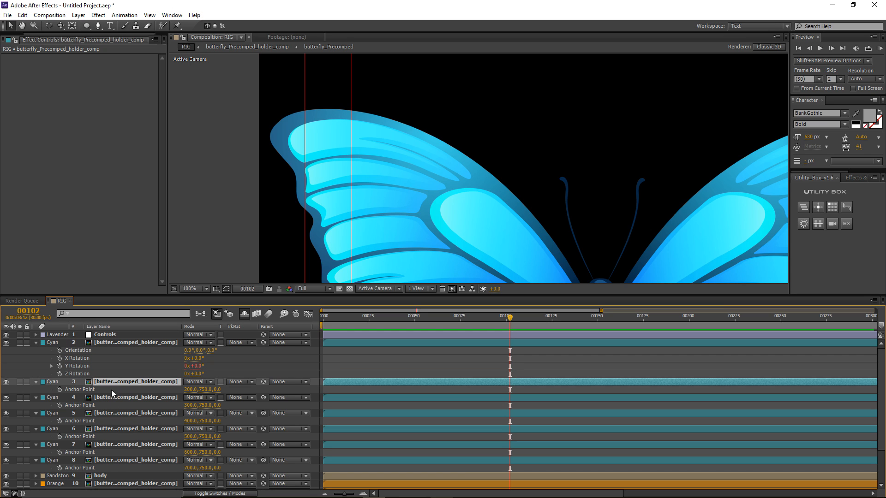
shift+click(114, 461)
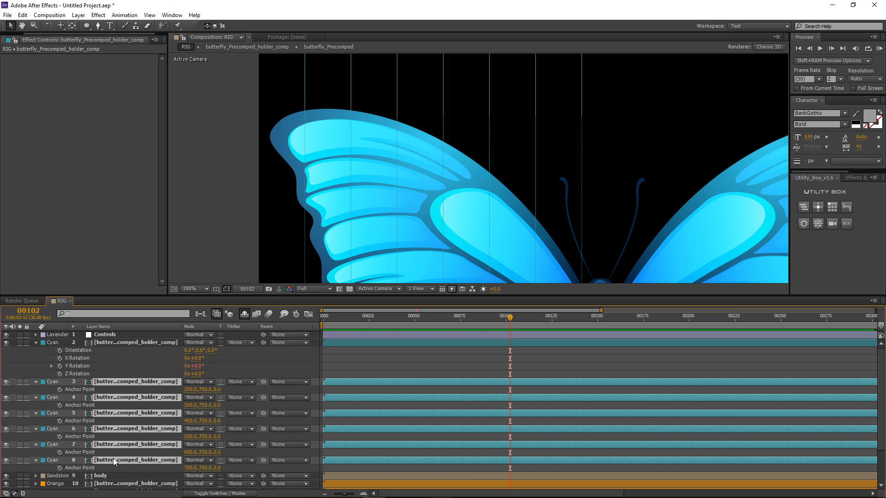
click(357, 358)
click(103, 337)
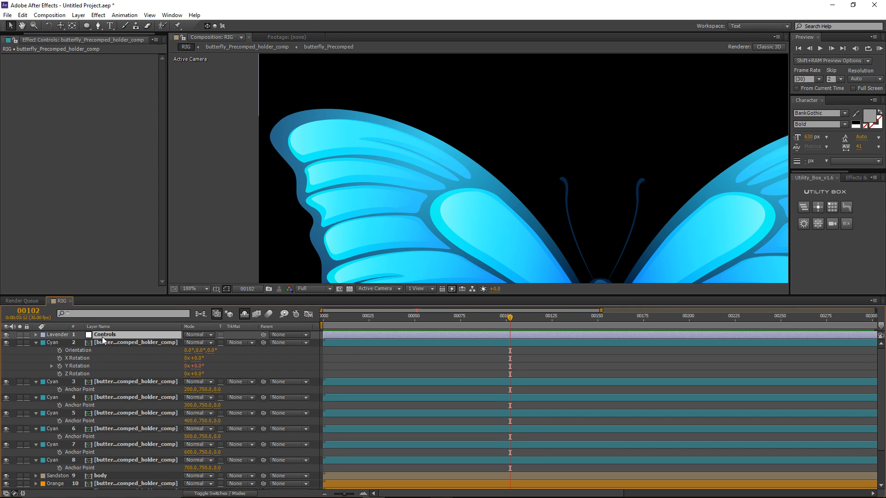
mouse_move(97, 62)
mouse_down()
mouse_move(109, 64)
mouse_move(85, 63)
mouse_up()
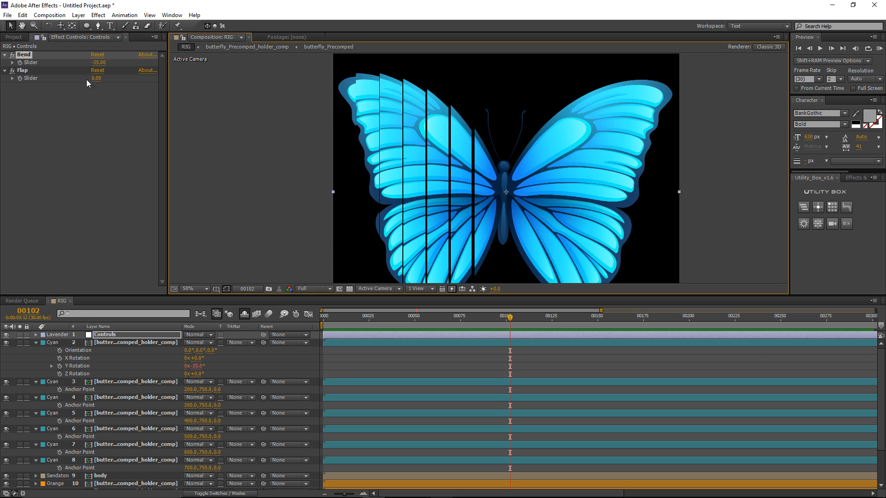
drag(97, 63, 116, 59)
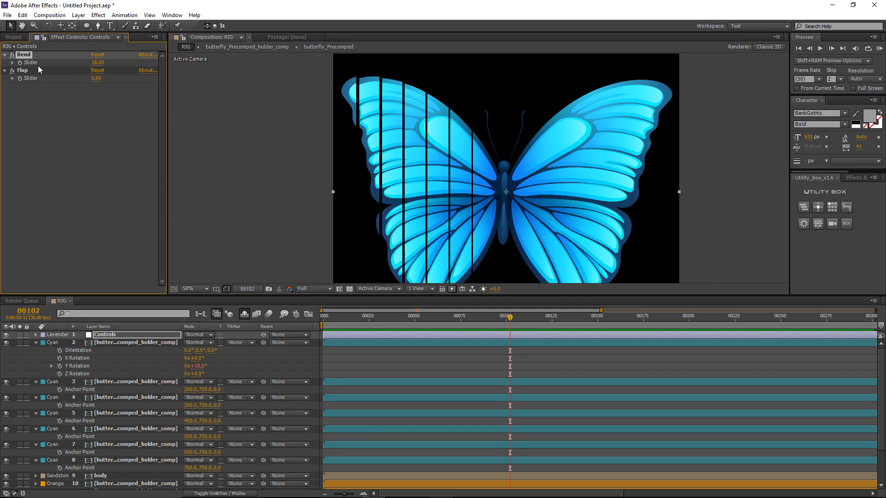
click(97, 63)
text(0)
key(Return)
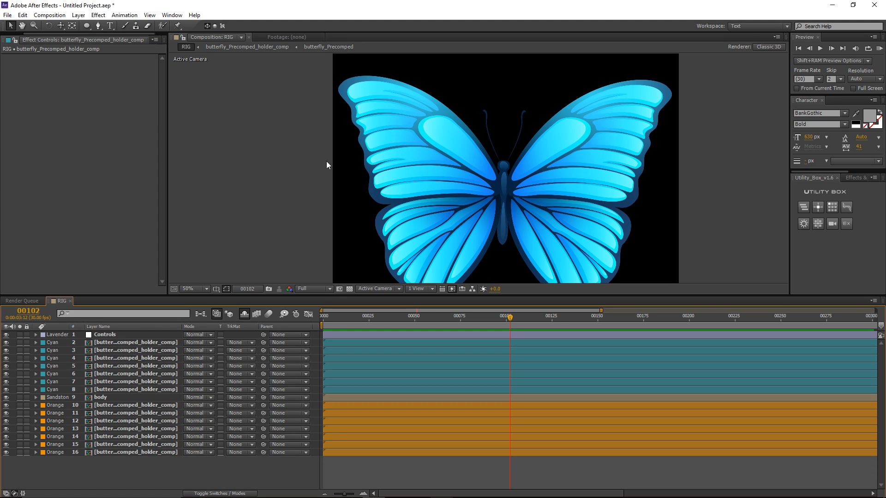
Step: Click through cyan wing strip layers 2–8 one by one, then deselect them
click(123, 343)
click(123, 351)
click(125, 358)
click(126, 366)
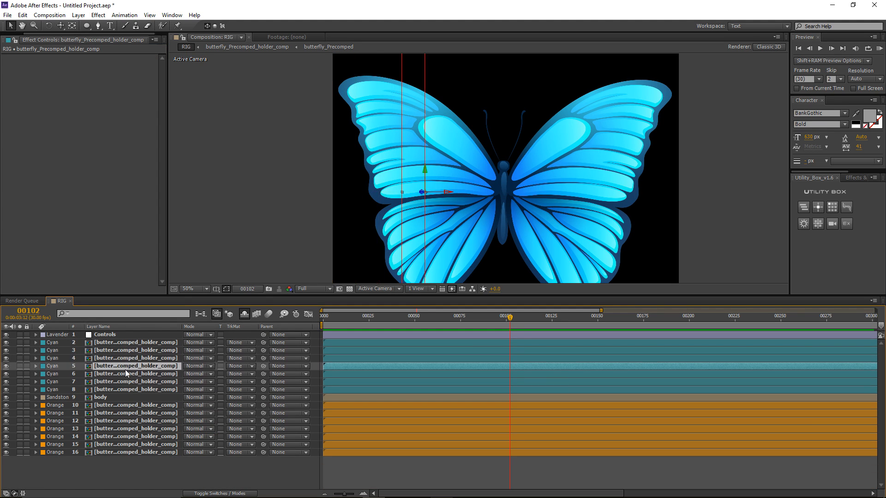
click(126, 374)
click(126, 384)
click(133, 388)
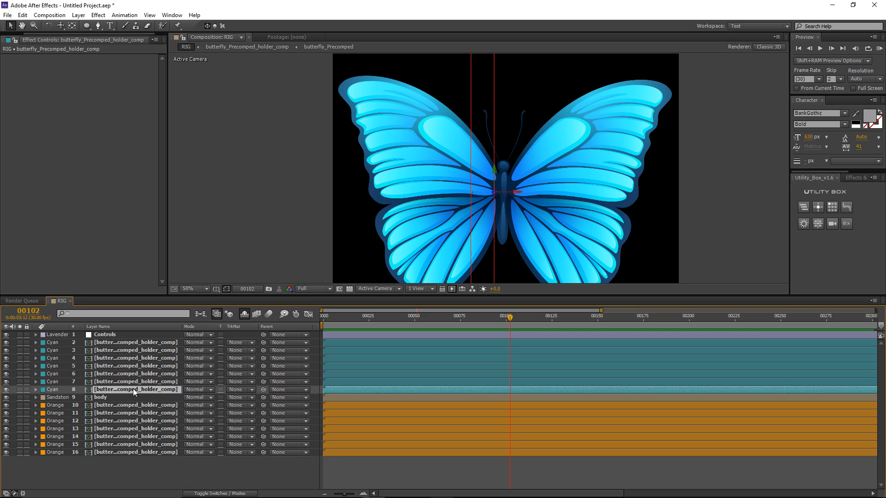
click(316, 375)
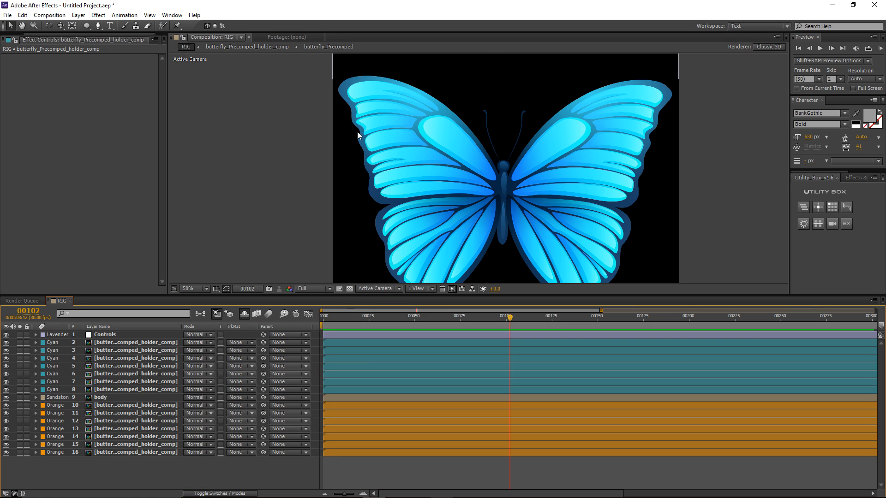
Step: Frame the left wing in the composition view and reselect the first wing strip
click(333, 92)
drag(328, 93, 304, 107)
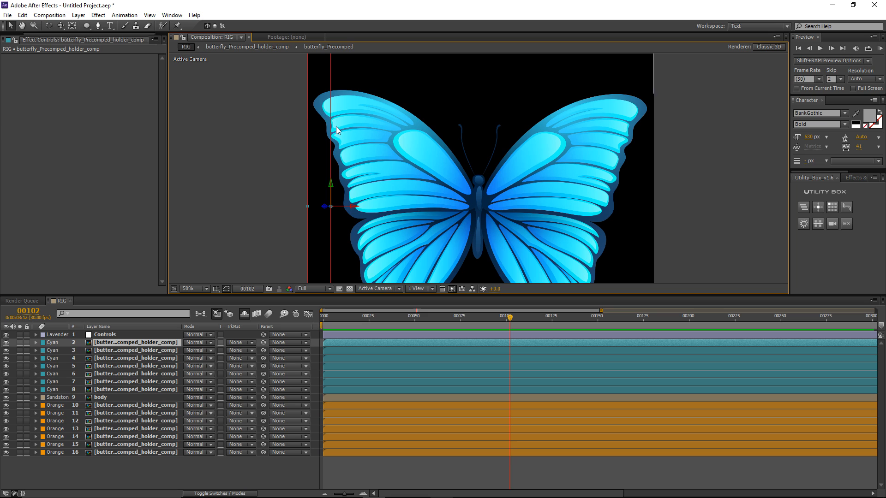
key(comma)
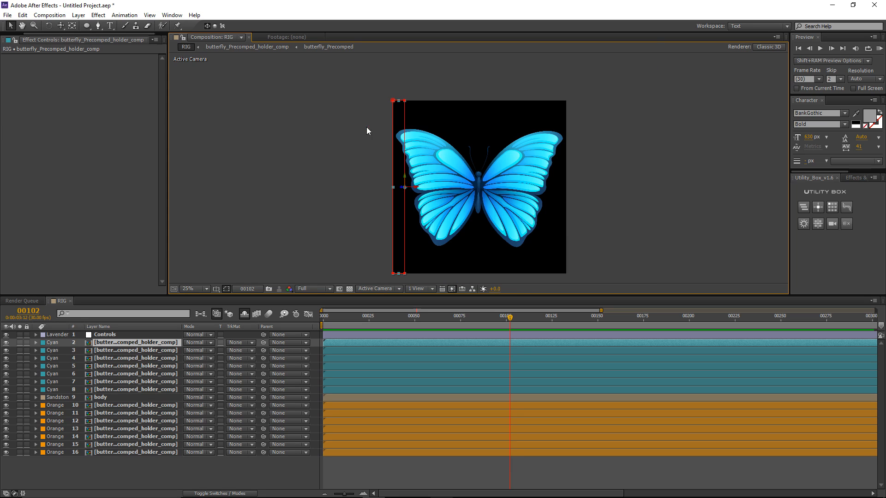
click(117, 345)
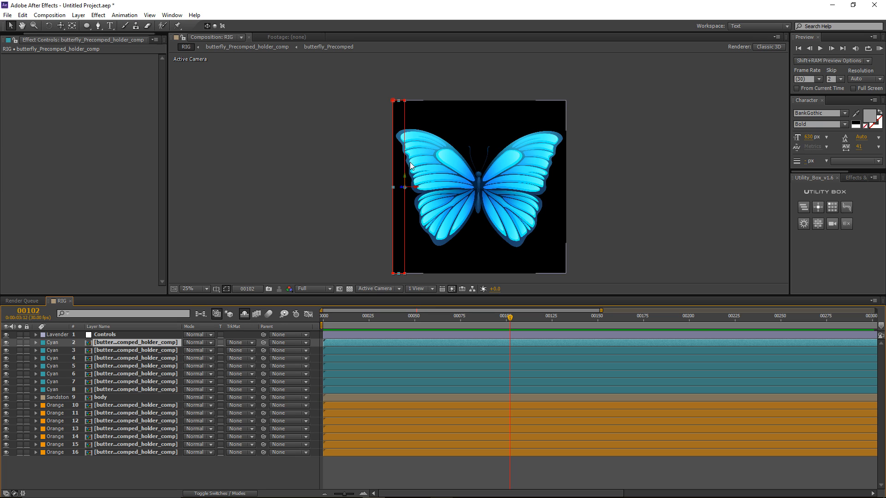
click(122, 351)
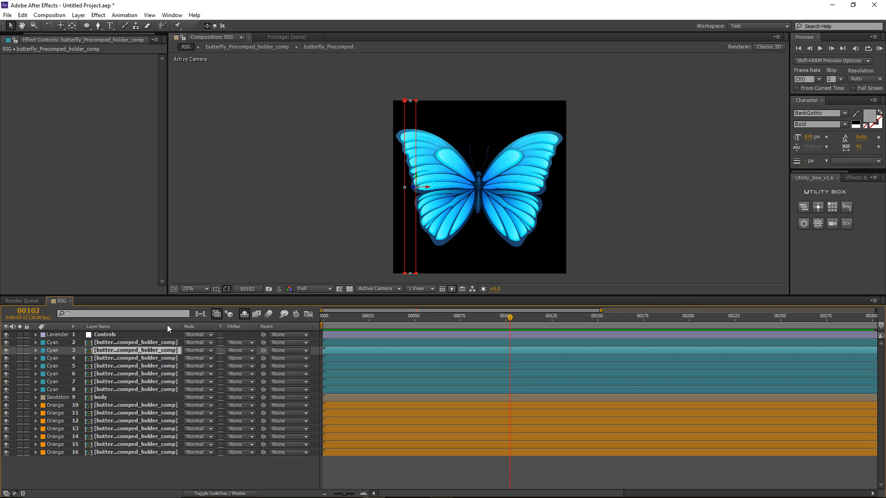
click(123, 342)
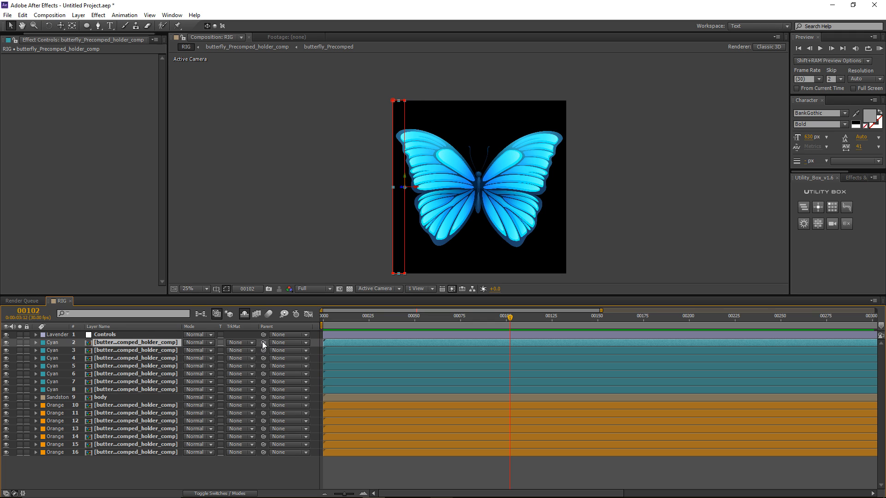
Step: Parent each cyan strip to the next: 2→3, 3→4, 4→5, 5→6, 6→7, 7→8
drag(264, 345, 143, 351)
click(142, 351)
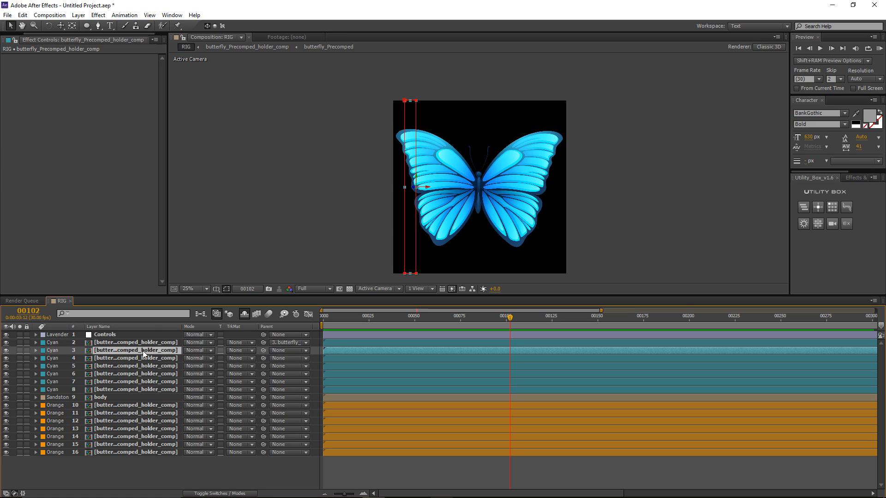
drag(263, 351, 158, 362)
click(158, 362)
drag(262, 358, 157, 366)
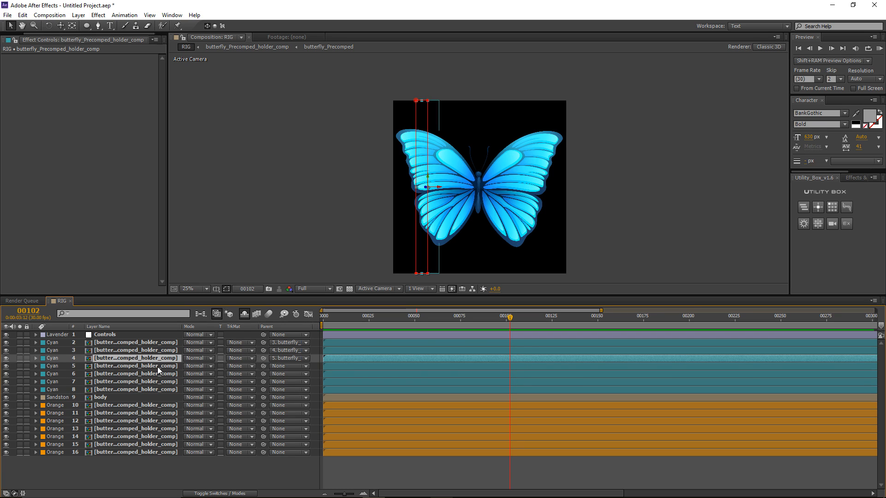
click(157, 367)
drag(263, 366, 176, 376)
click(176, 376)
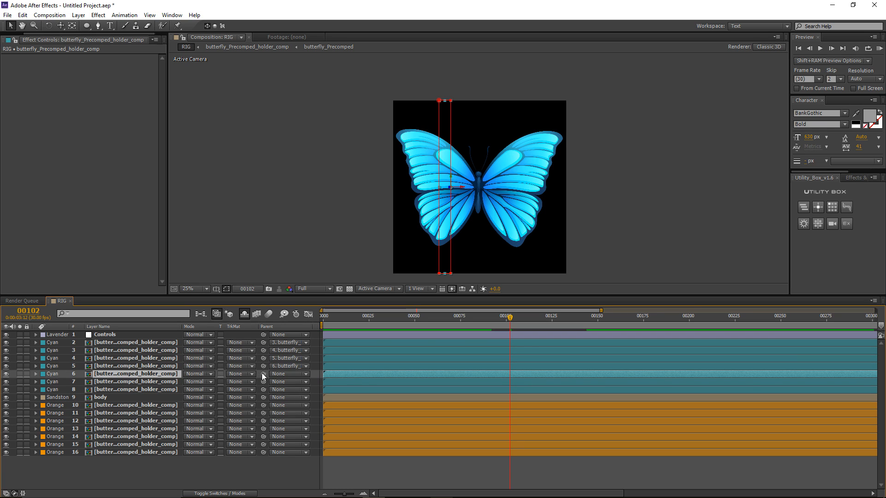
drag(261, 372, 176, 384)
click(172, 383)
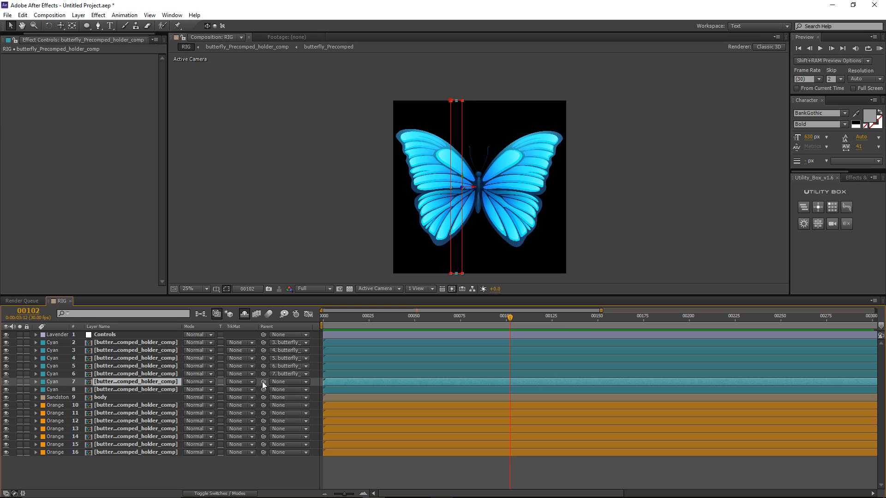
drag(262, 382, 151, 390)
click(145, 389)
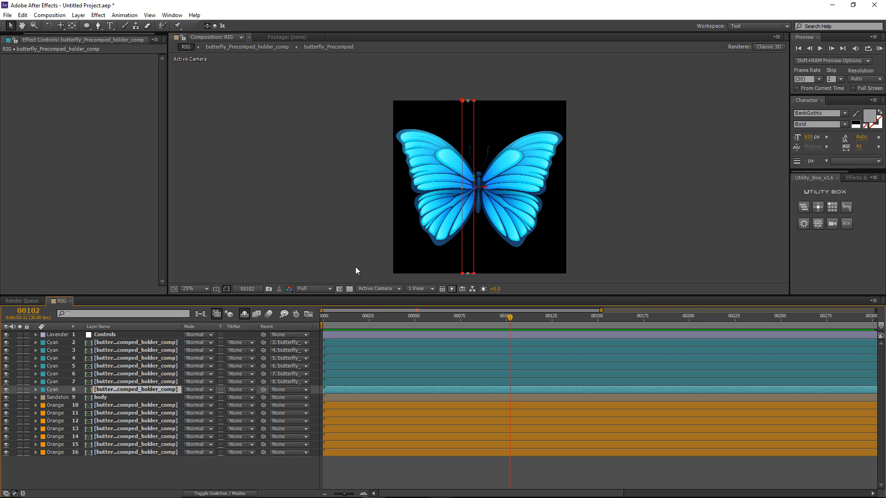
Step: Test the wing fold with Bend at 20, then reset Bend to 0
key(period)
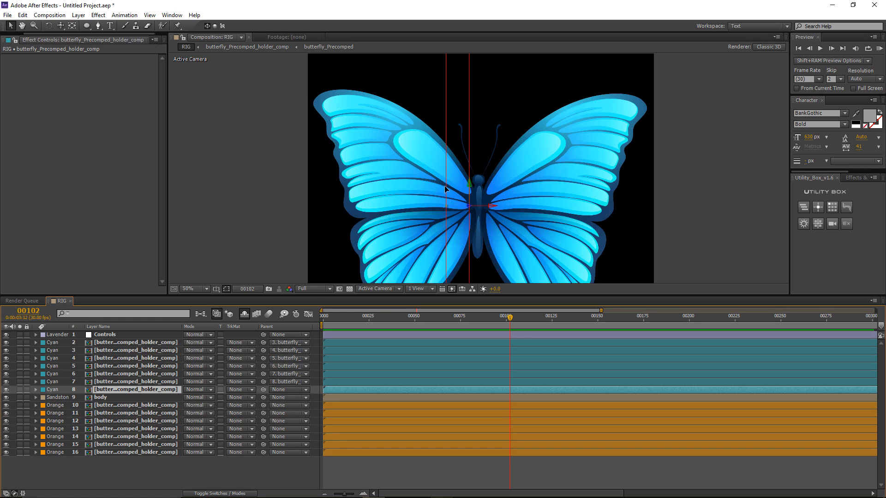
drag(445, 189, 424, 168)
key(comma)
key(F2)
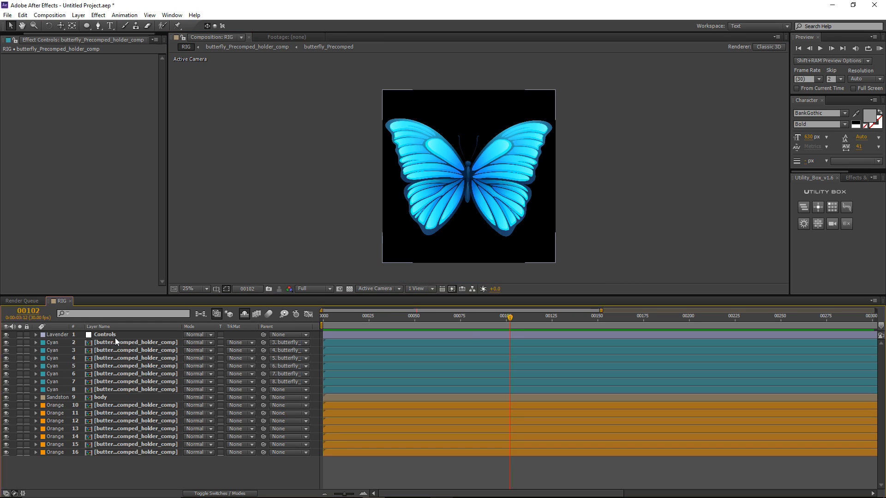
click(111, 335)
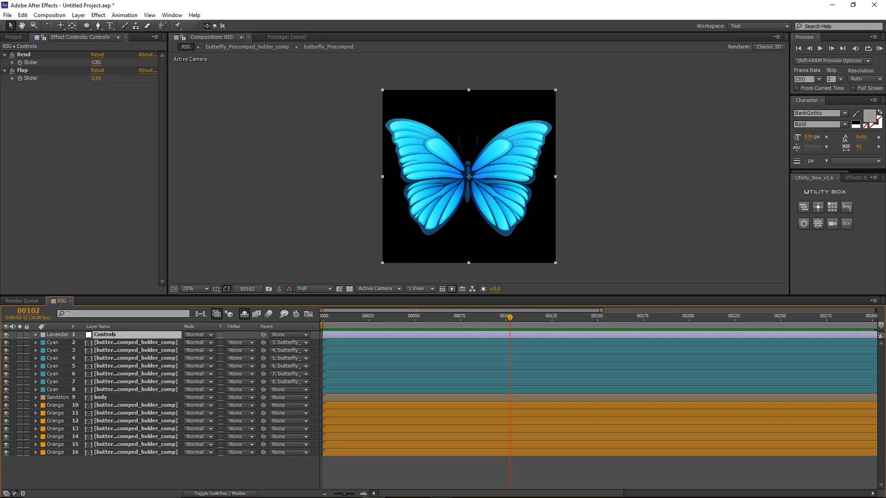
mouse_move(94, 62)
mouse_down()
mouse_move(103, 60)
mouse_move(87, 68)
mouse_move(104, 74)
mouse_up()
key(Return)
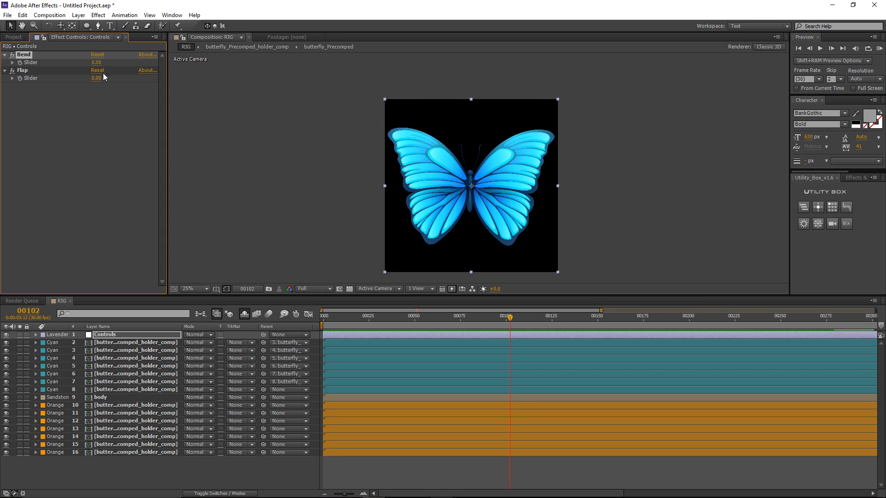
Step: Shift the orange strips' anchor X 50 px left (800, 900, 1000…) and slide them toward the body
click(110, 408)
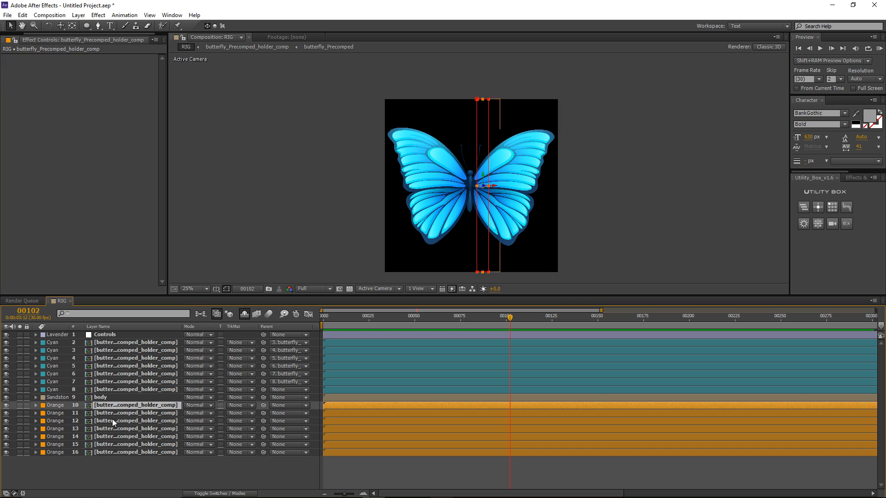
shift+click(122, 452)
scroll(496, 194, up, 2)
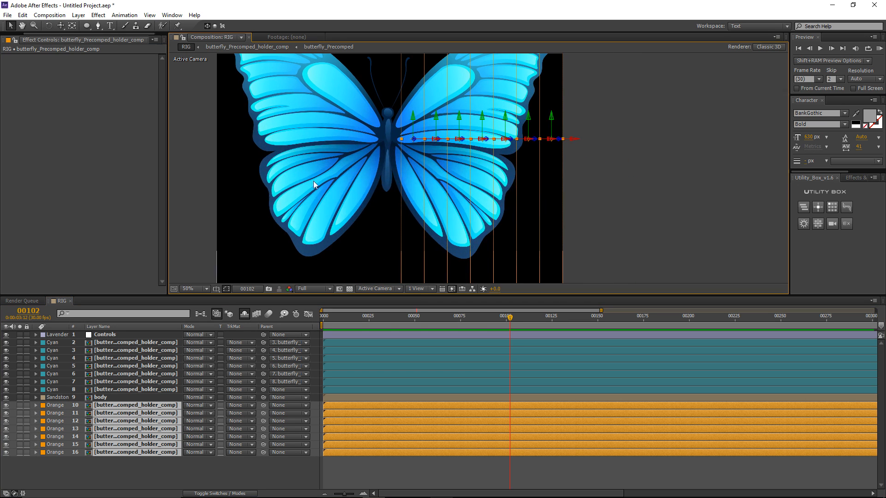
key(a)
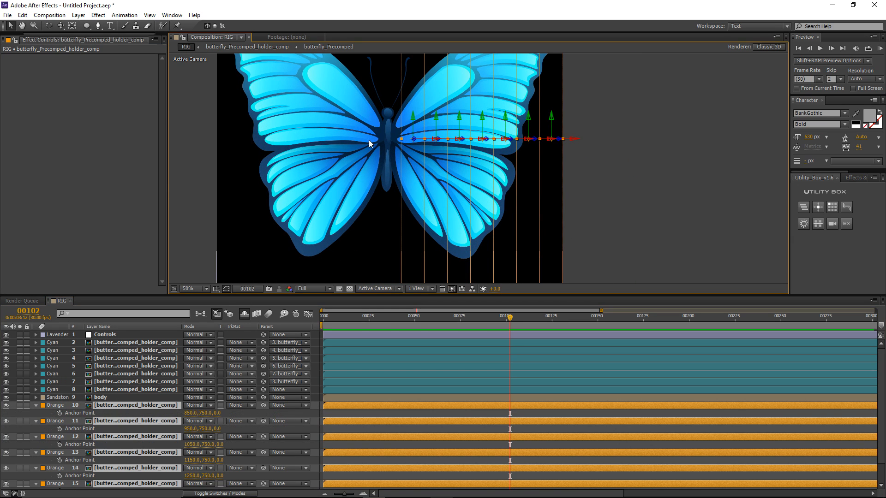
scroll(370, 140, up, 2)
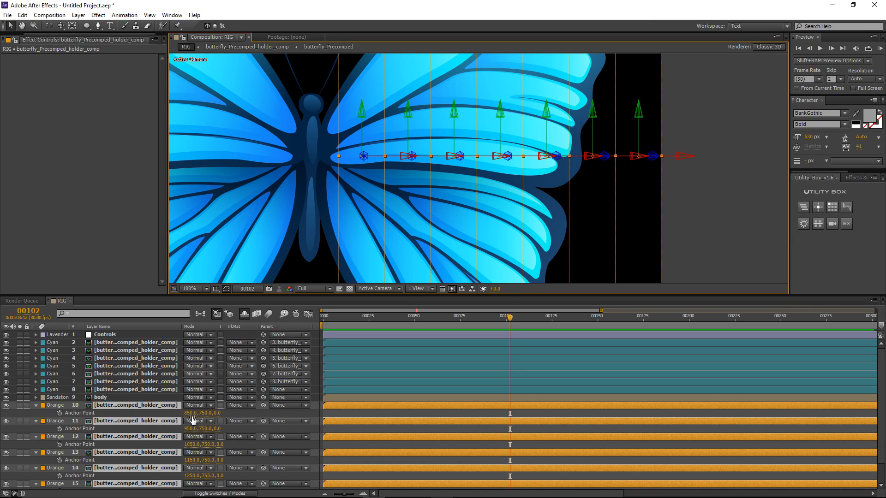
drag(192, 418, 170, 420)
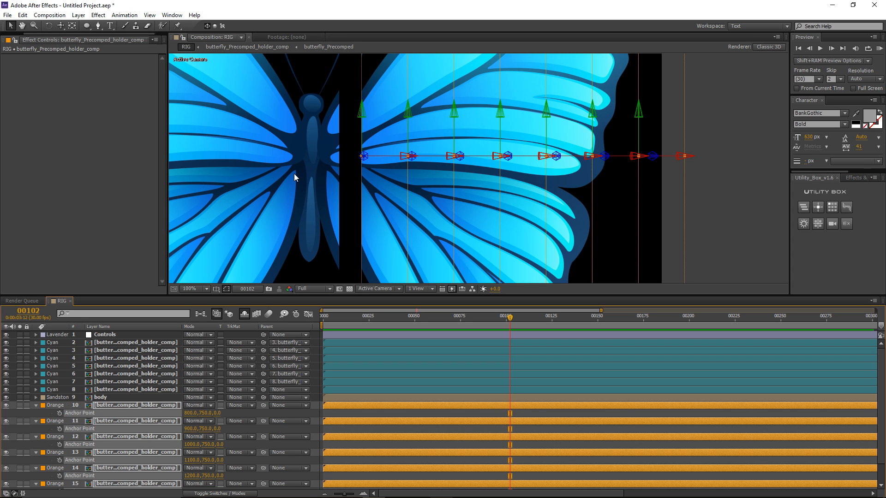
drag(385, 160, 362, 159)
click(161, 406)
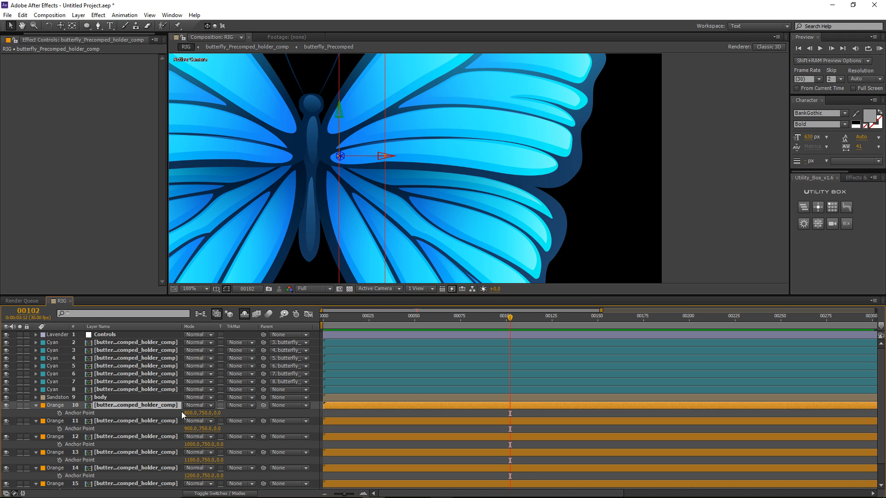
Step: Show layer 10's rotation properties and the Controls layer's Bend Slider
key(r)
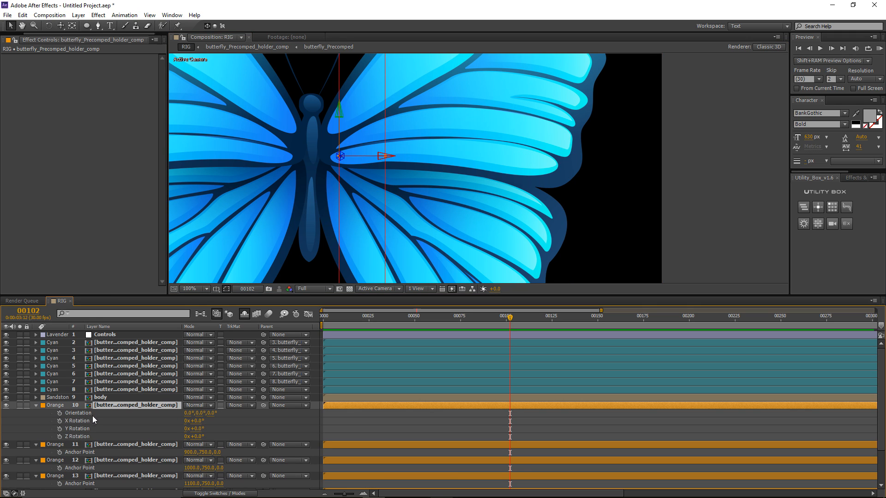
click(35, 335)
click(44, 344)
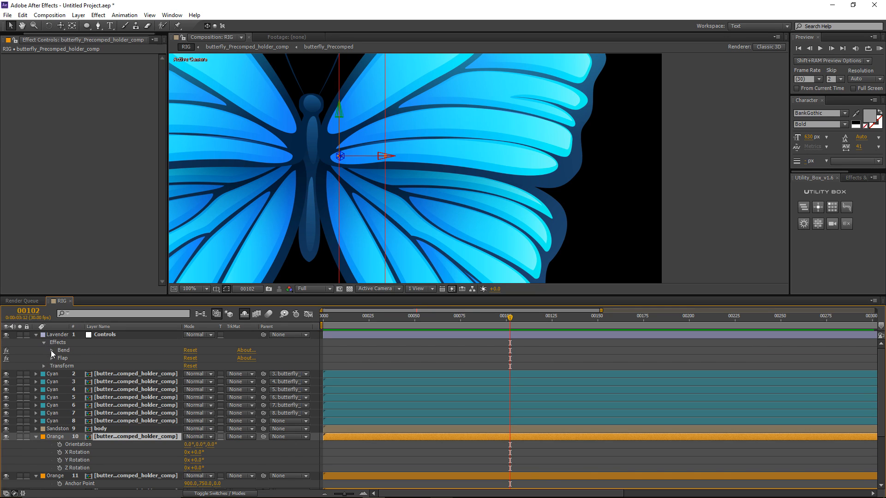
click(51, 351)
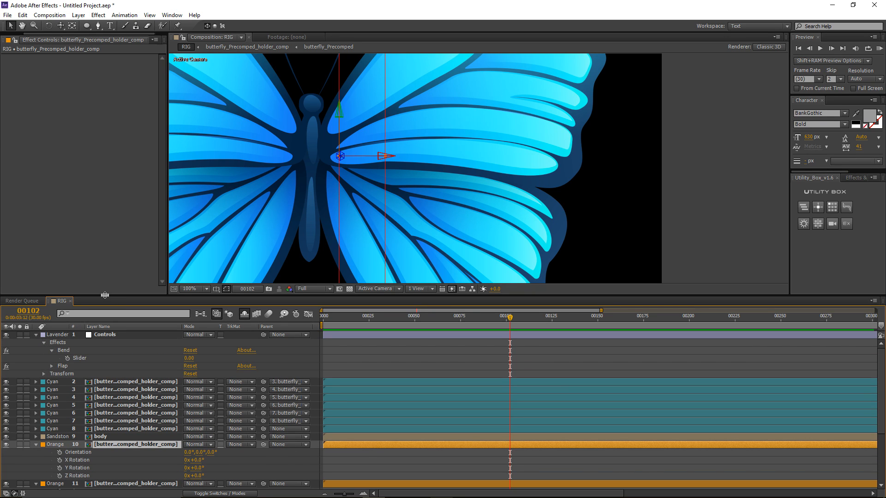
drag(108, 297, 106, 262)
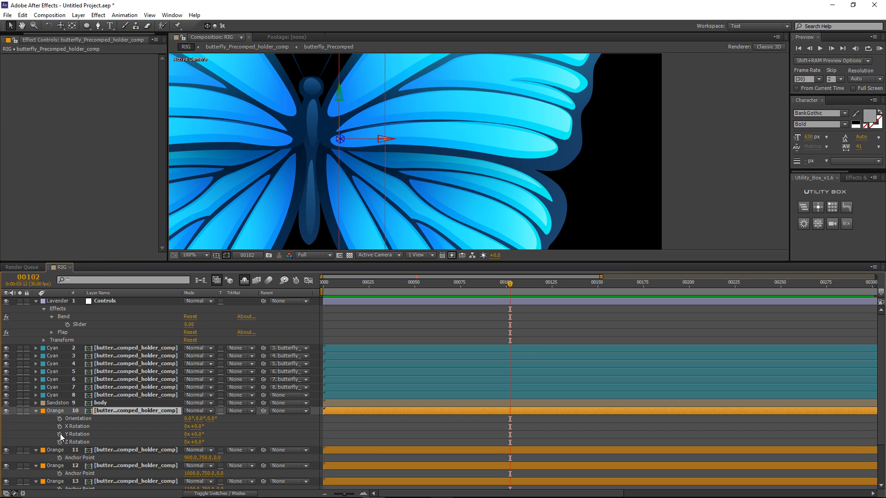
Step: Link layer 10's Y Rotation to the Bend Slider with an expression multiplied by -1
alt+click(60, 434)
drag(210, 442, 82, 323)
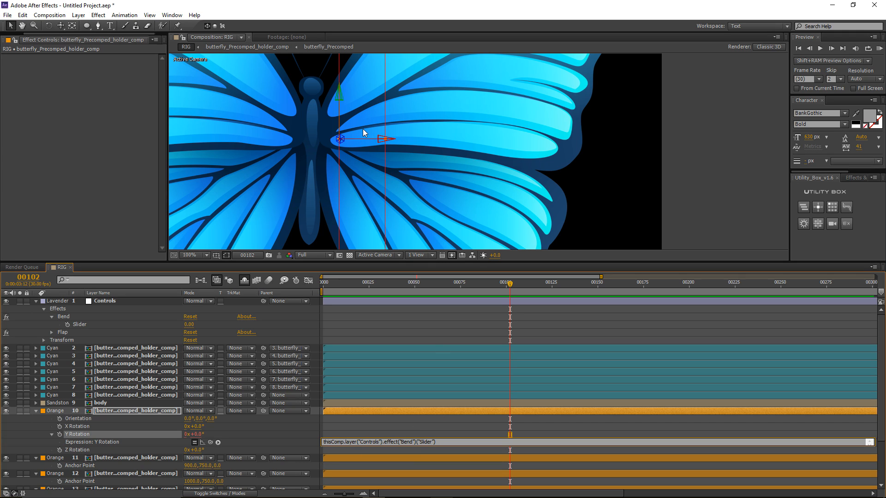
text(*-1)
click(441, 428)
click(76, 435)
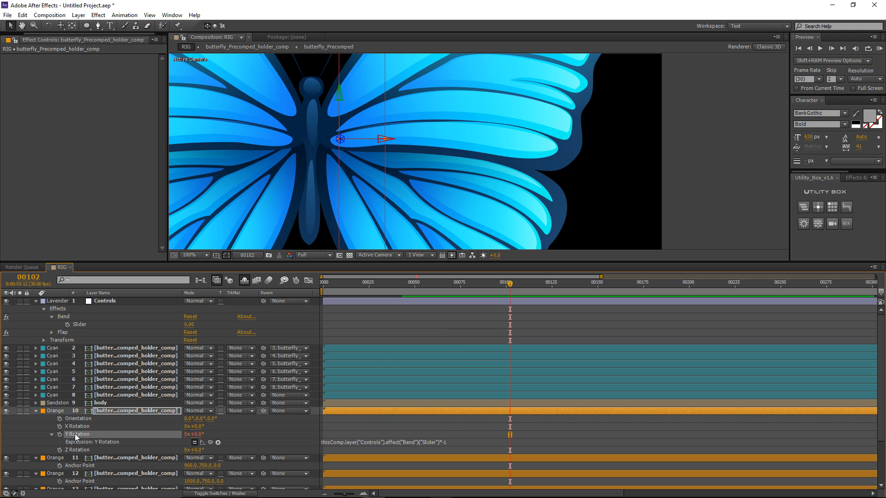
Step: Select orange layers 11–16, then collapse all layer properties and enlarge the composition view
click(111, 457)
scroll(111, 458, down, 3)
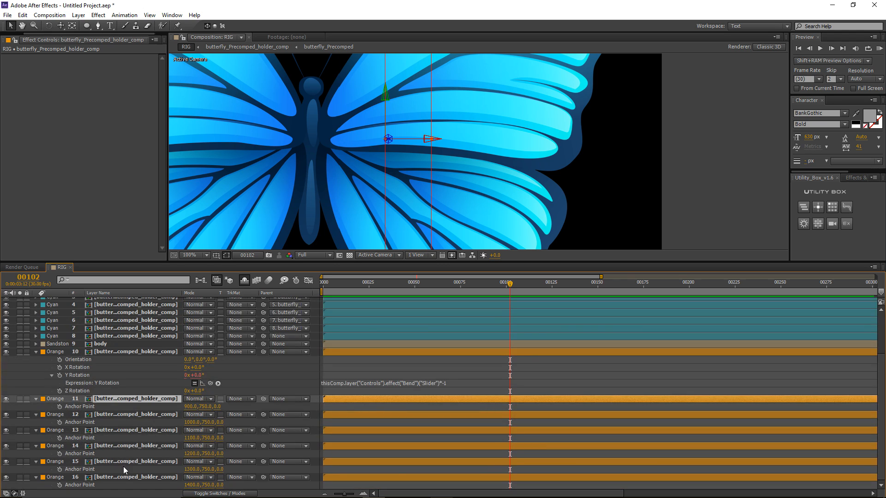
shift+click(130, 480)
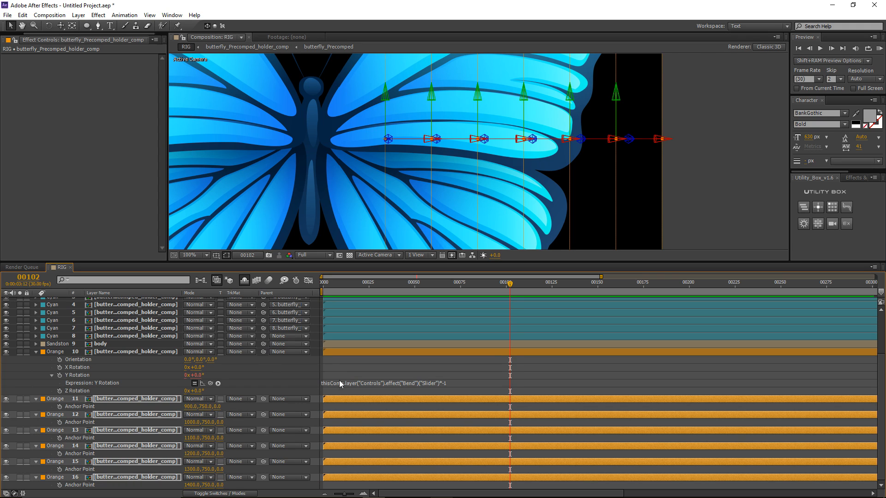
click(333, 370)
key(u)
drag(243, 262, 243, 304)
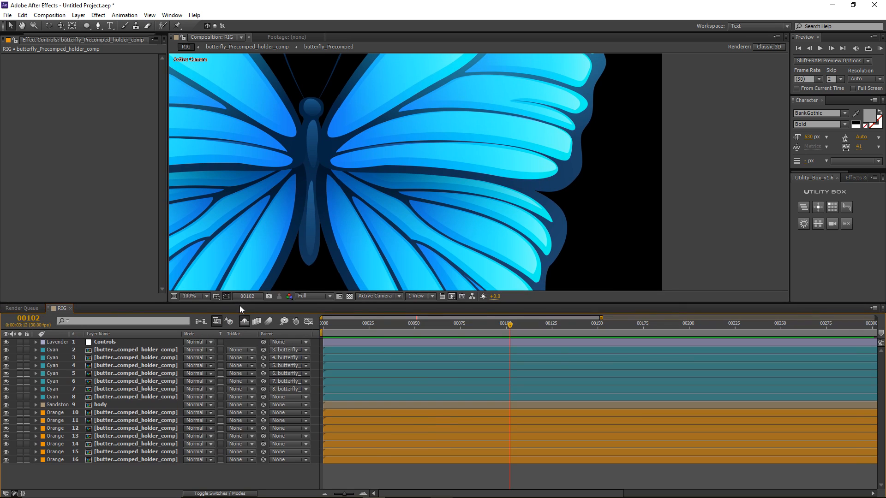
click(105, 344)
Step: Test Bend at -69, then parent orange strips 16→15, 15→14, 14→13, 13→12
key(comma)
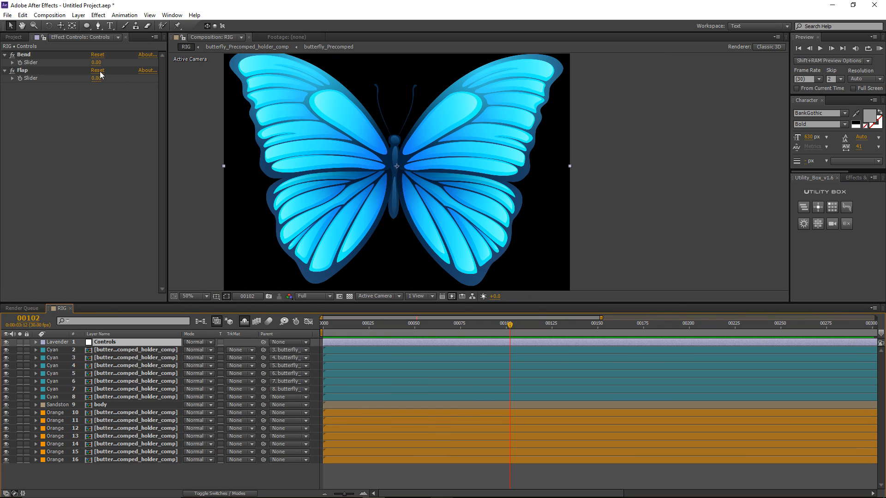
mouse_move(96, 67)
mouse_down()
mouse_move(72, 73)
mouse_move(100, 66)
mouse_up()
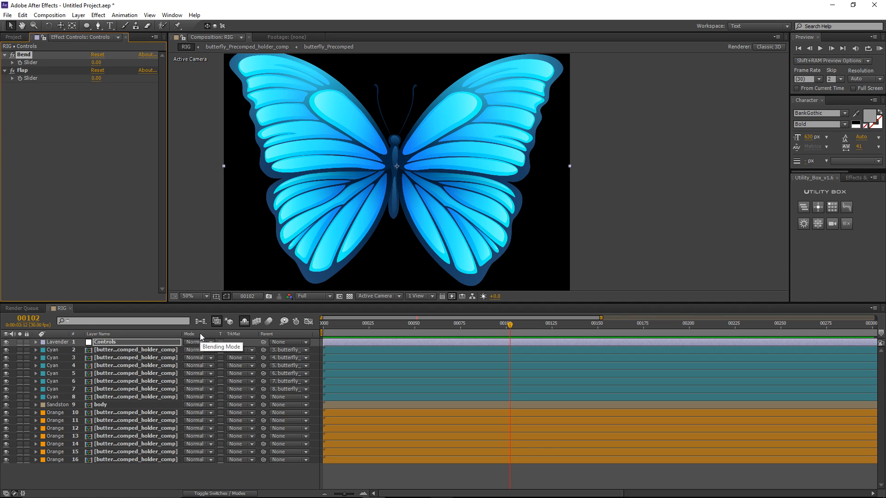
click(124, 460)
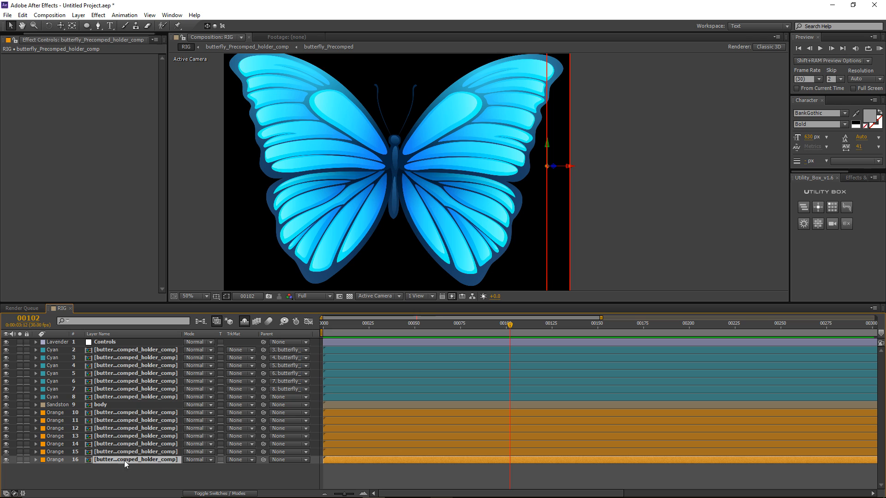
drag(264, 460, 159, 450)
drag(263, 455, 157, 436)
drag(263, 436, 170, 427)
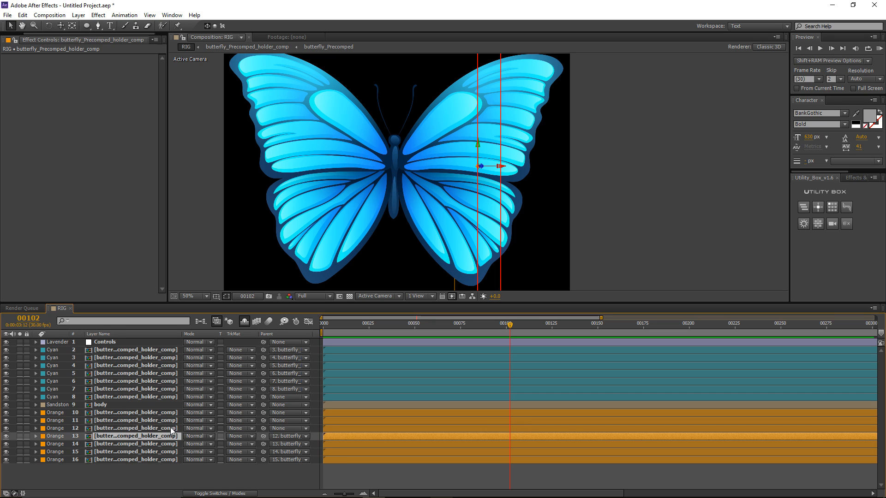
drag(263, 429, 145, 412)
Step: Test the chained wings at Bend -43, then select the Flap effect and wing layer 8
click(129, 342)
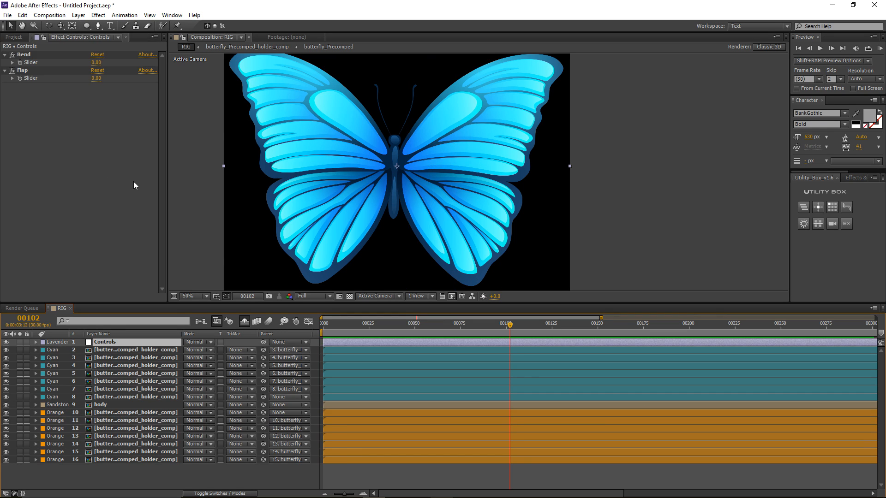
mouse_move(96, 62)
mouse_down()
mouse_move(83, 72)
mouse_move(98, 64)
mouse_move(101, 77)
mouse_move(121, 74)
mouse_move(98, 78)
mouse_move(110, 77)
mouse_move(102, 77)
mouse_move(106, 63)
mouse_up()
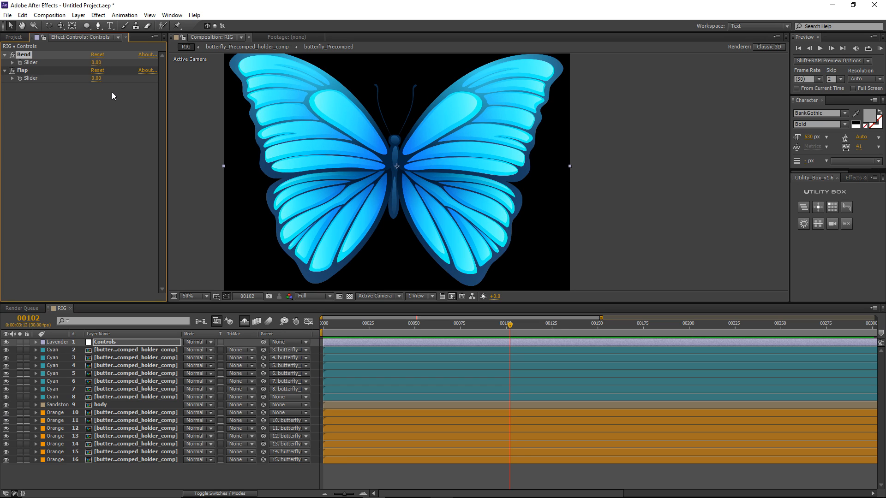
key(comma)
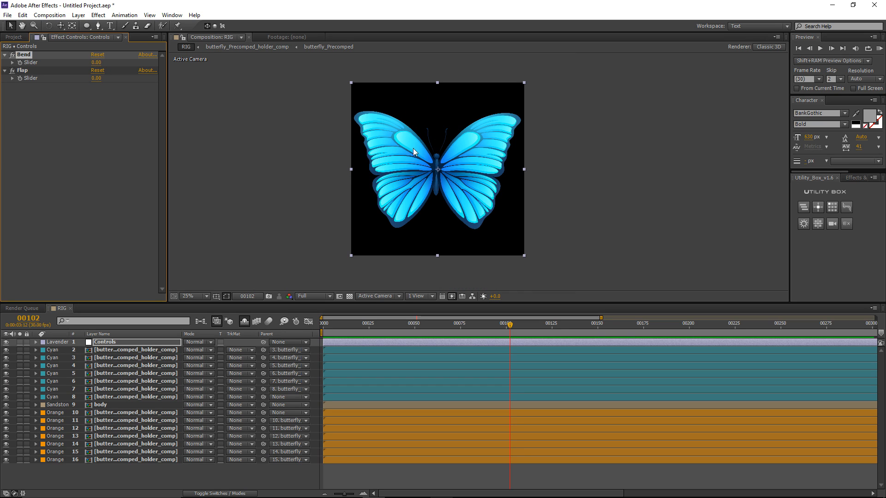
click(26, 70)
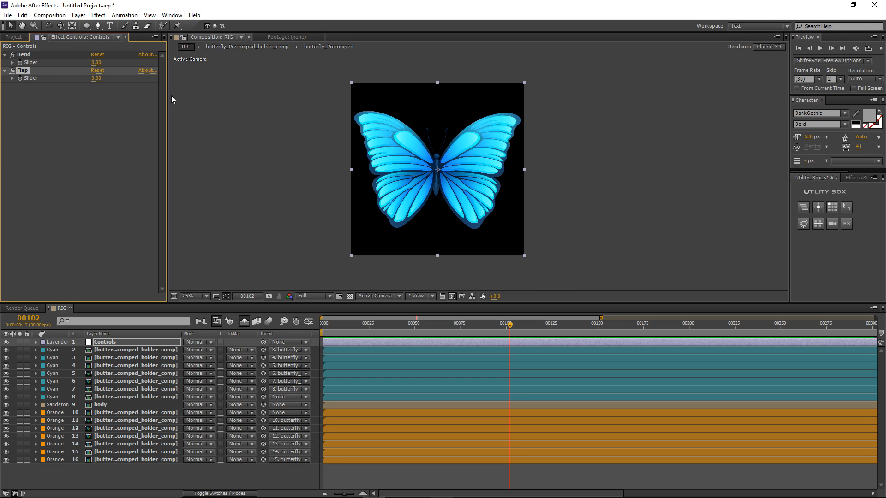
key(period)
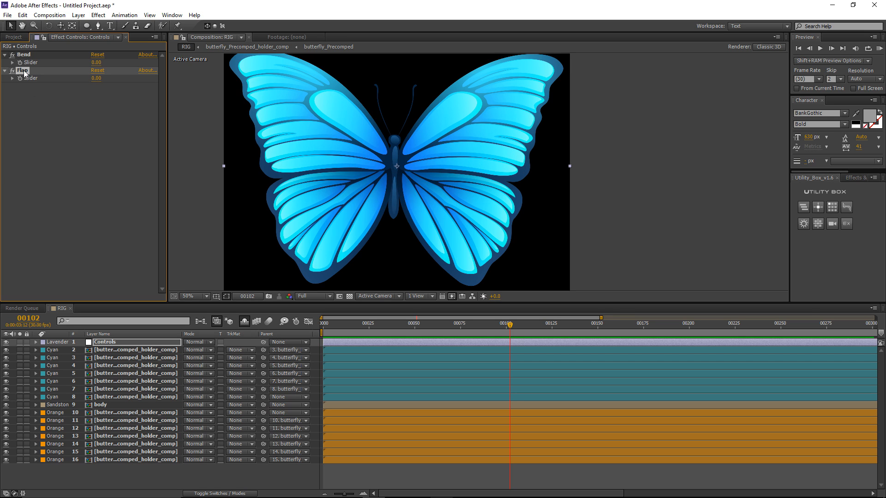
click(110, 397)
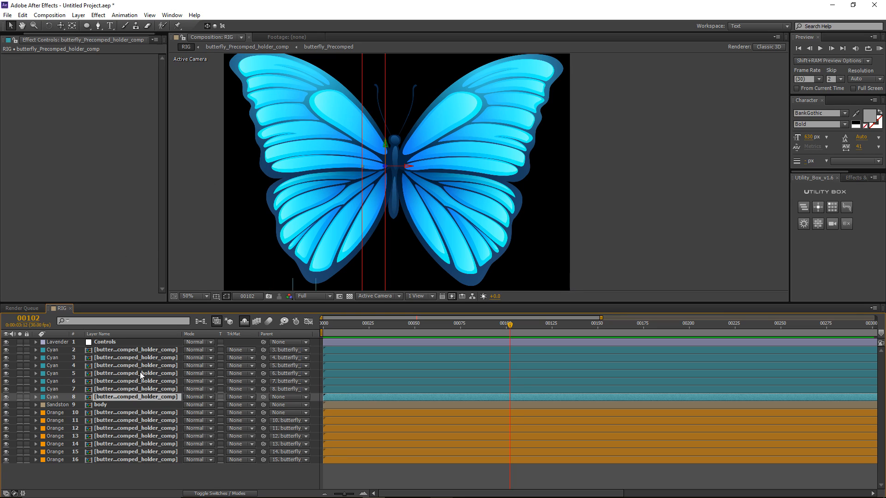
Step: Replace layer 8's Bend-based Y Rotation expression with a pickwhip link to the Controls Flap slider
key(r)
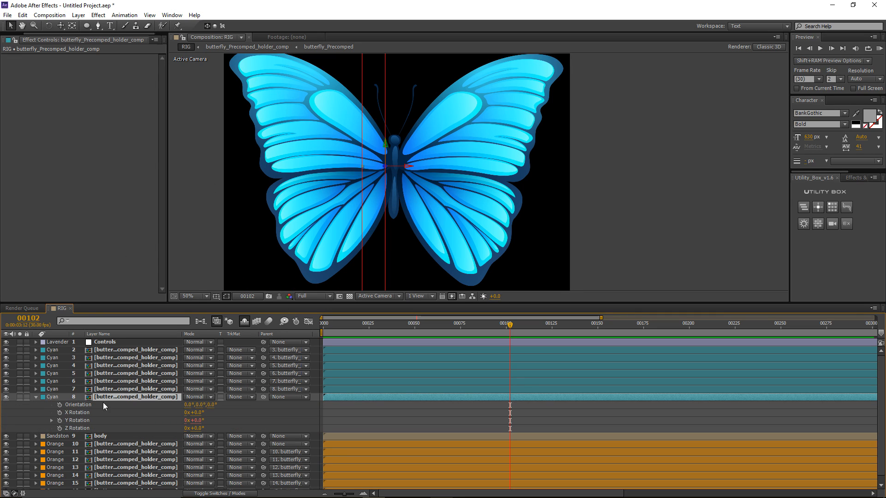
click(51, 420)
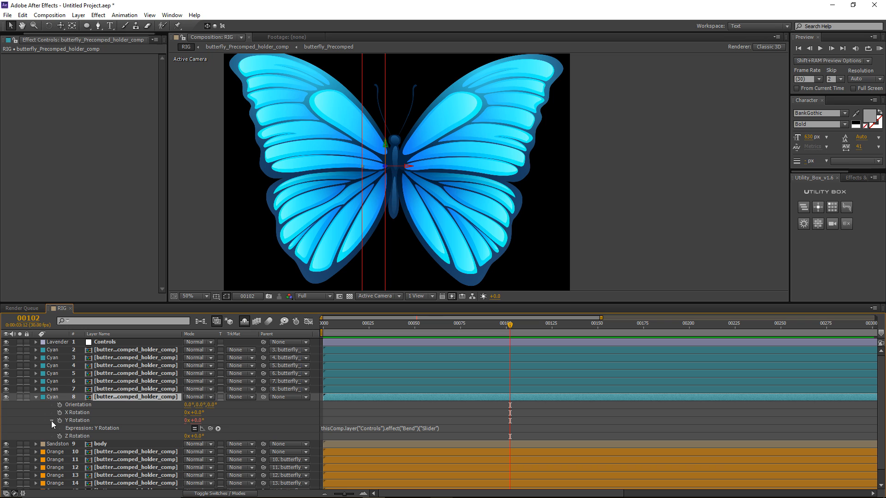
click(36, 343)
click(43, 349)
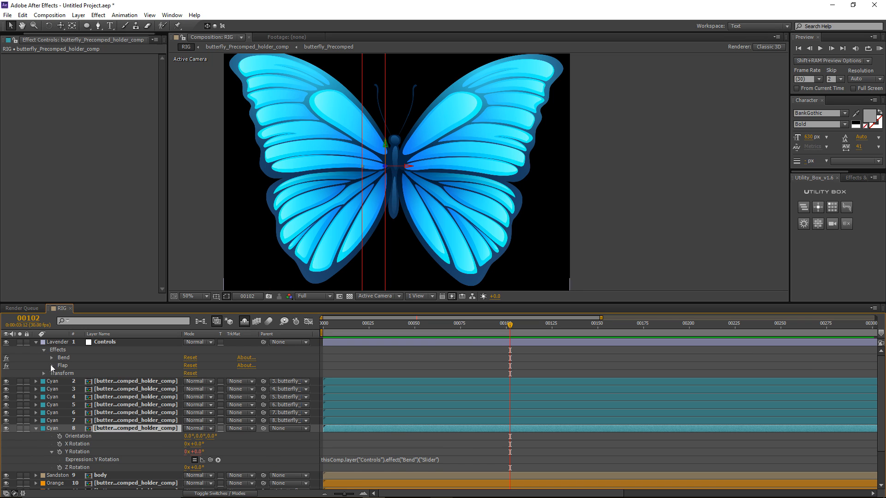
click(51, 365)
drag(85, 302, 88, 265)
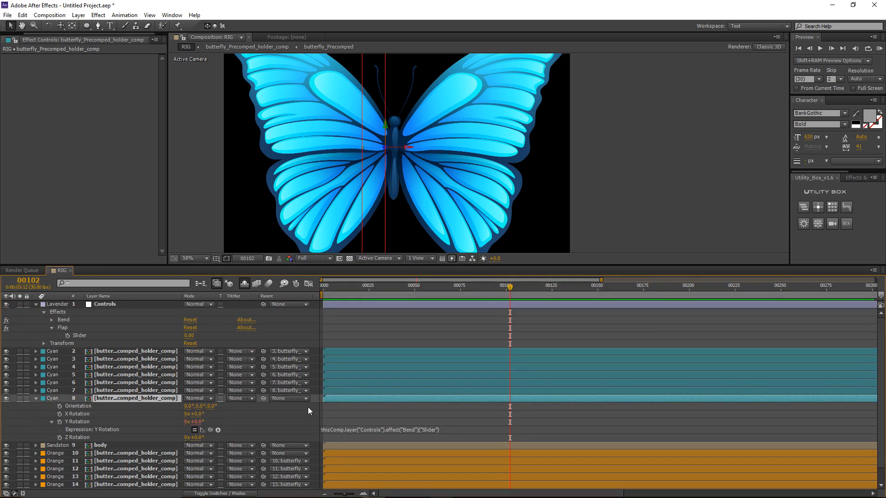
click(355, 430)
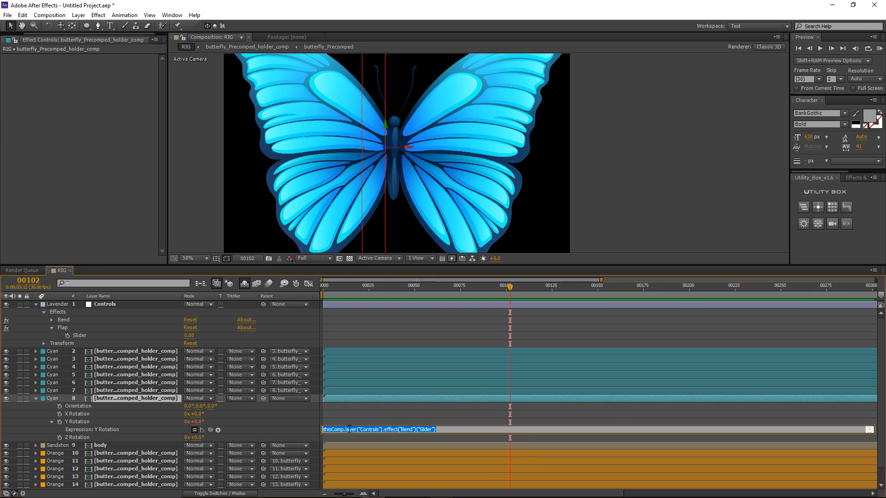
key(BackSpace)
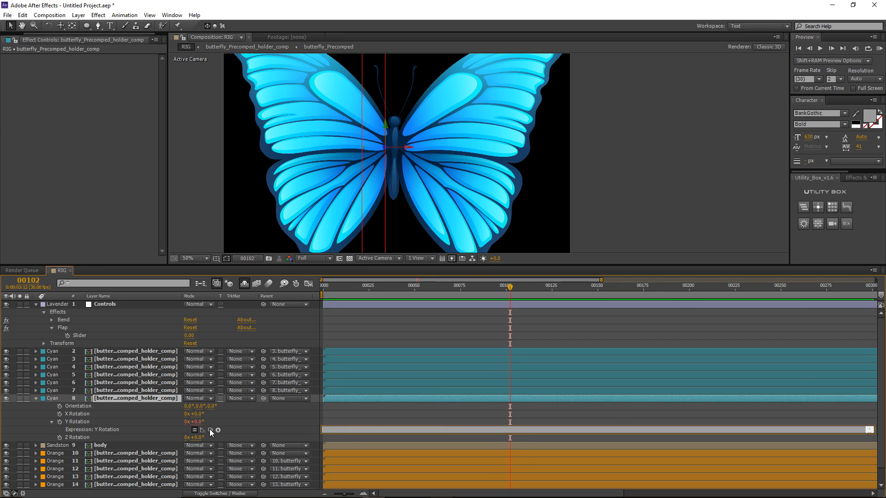
drag(210, 431, 94, 334)
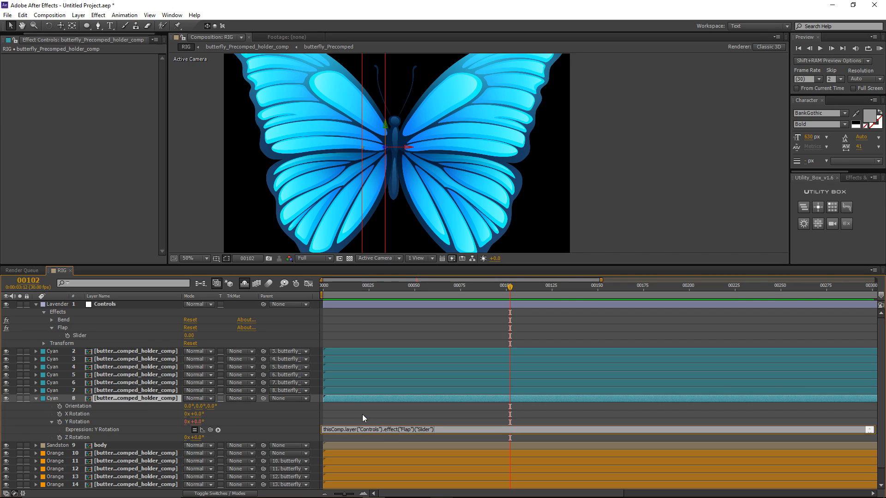
click(427, 434)
key(ctrl+c)
click(334, 414)
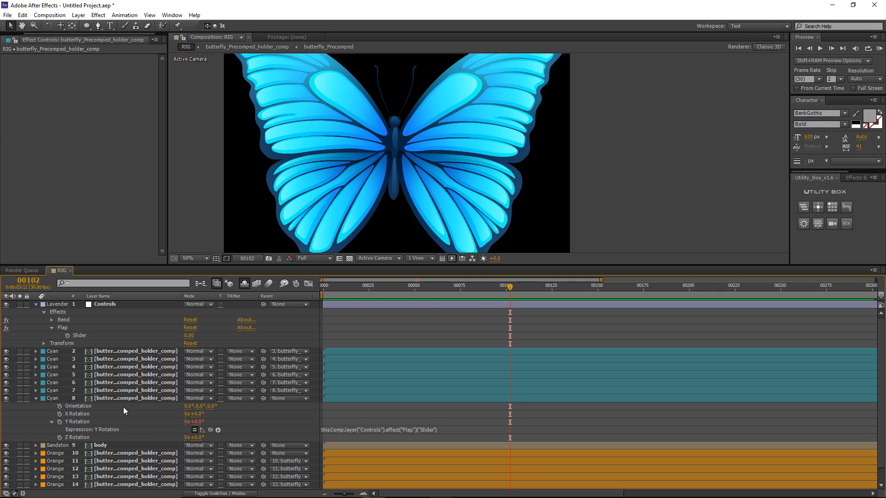
Step: Paste the Flap expression into layer 10's Y Rotation and append *-1 to invert it
scroll(123, 407, down, 1)
click(128, 438)
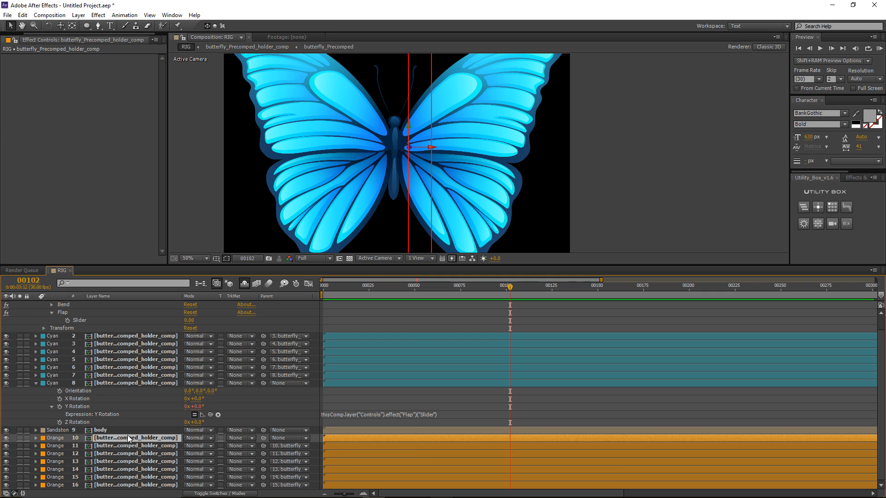
key(comma)
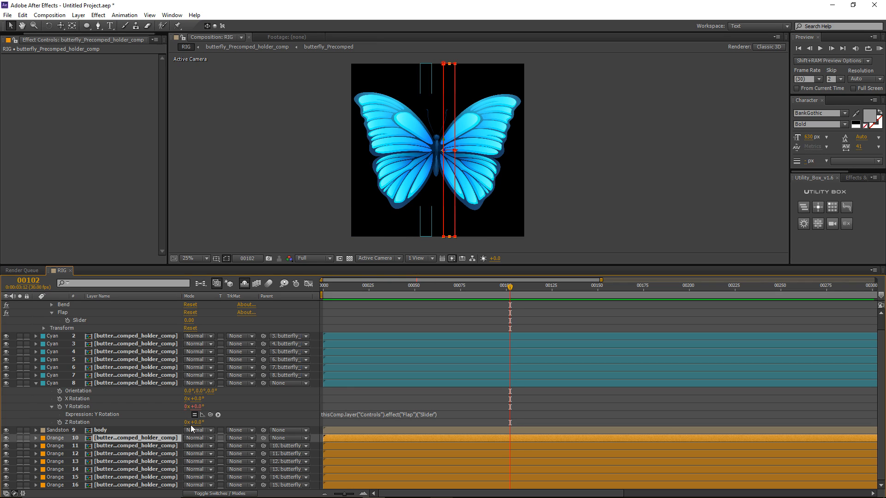
key(r)
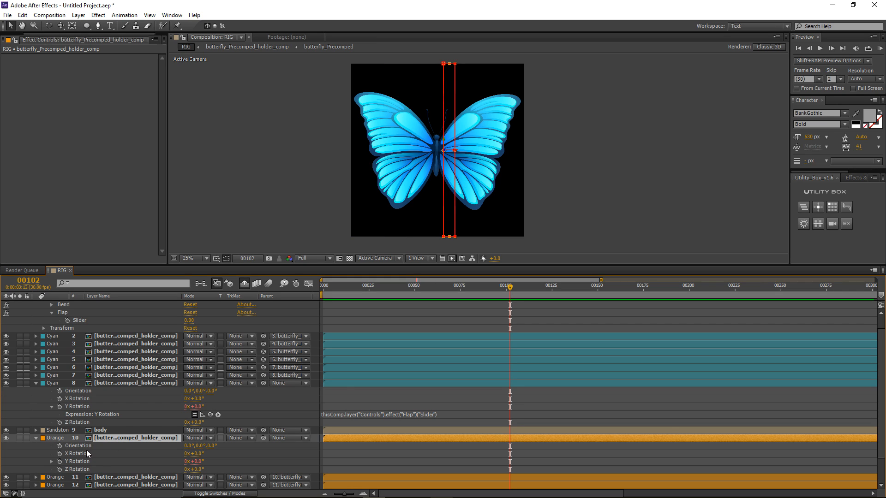
click(52, 461)
click(336, 469)
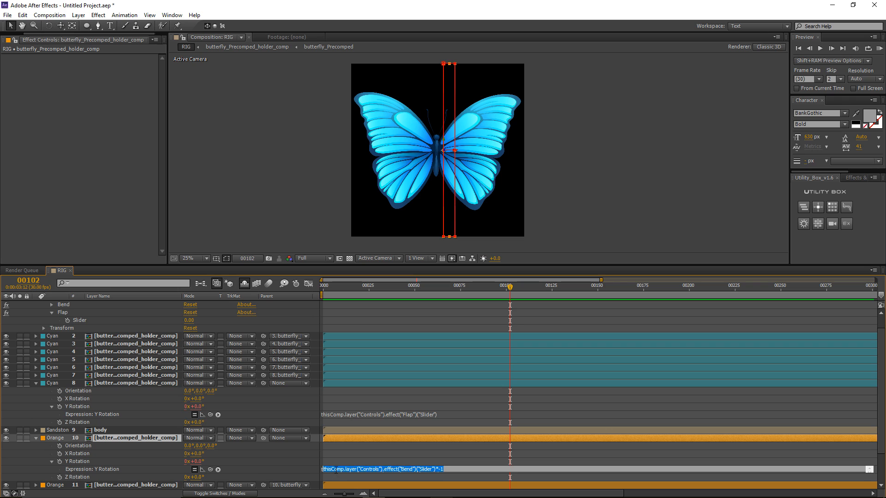
key(BackSpace)
key(ctrl+v)
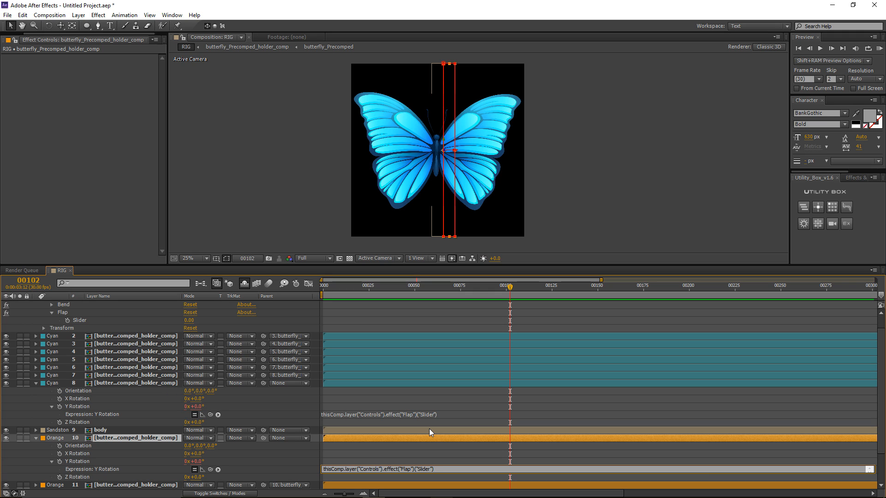
text(*-1)
click(454, 456)
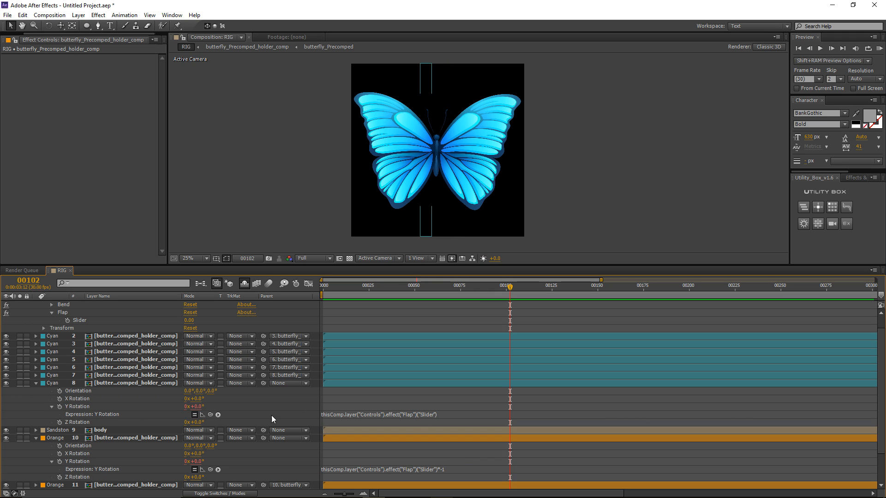
key(ctrl+a)
Step: Scrub the Controls layer's Flap slider to -36 and Bend to -9, then return to frame 0
key(t)
key(t)
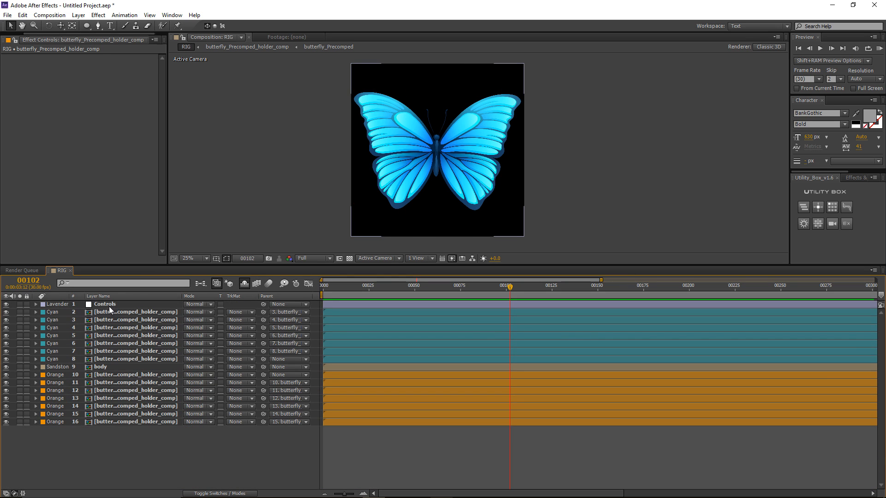
click(104, 304)
drag(104, 265, 106, 325)
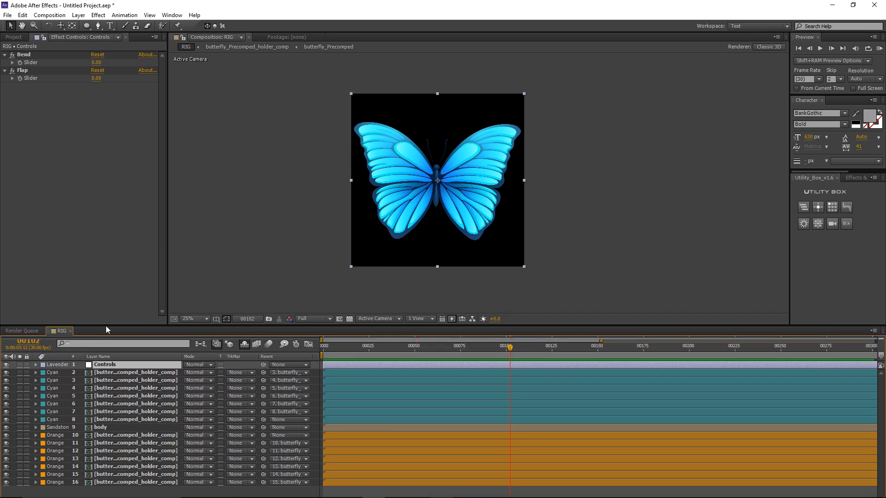
mouse_move(96, 83)
mouse_down()
mouse_move(70, 86)
mouse_move(92, 91)
mouse_move(115, 64)
mouse_move(96, 68)
mouse_up()
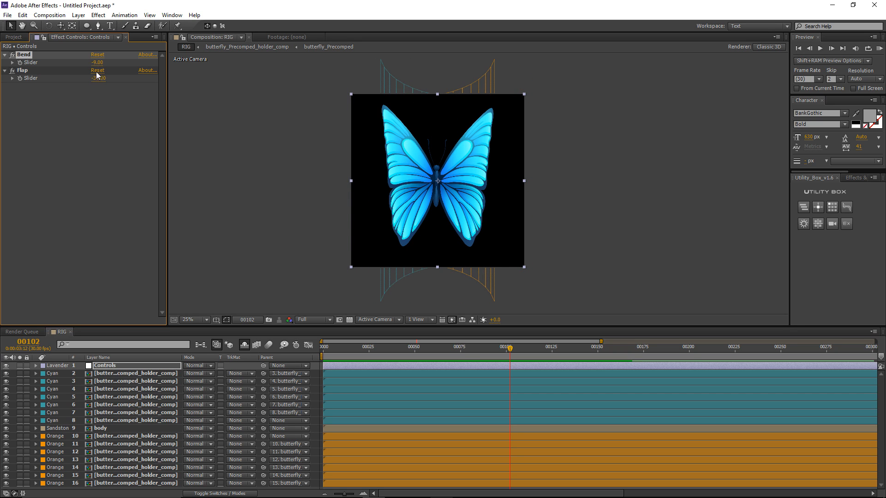
click(253, 334)
key(Home)
scroll(393, 173, up, 1)
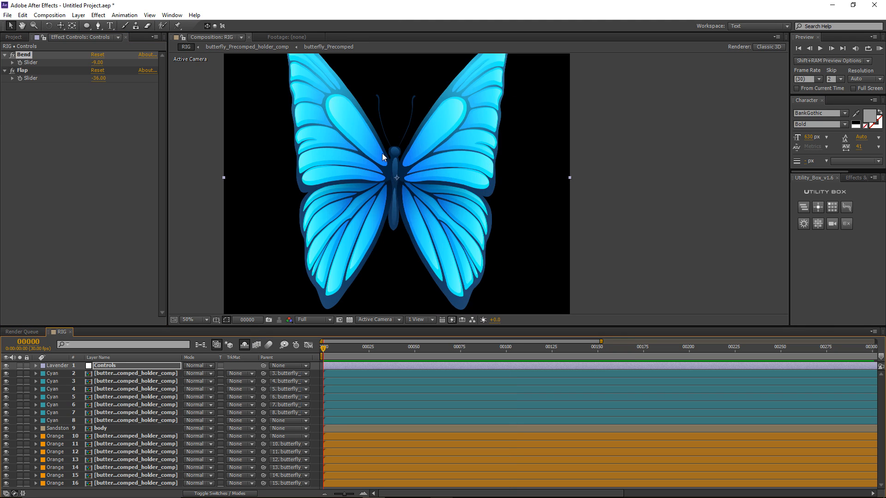
scroll(382, 153, down, 1)
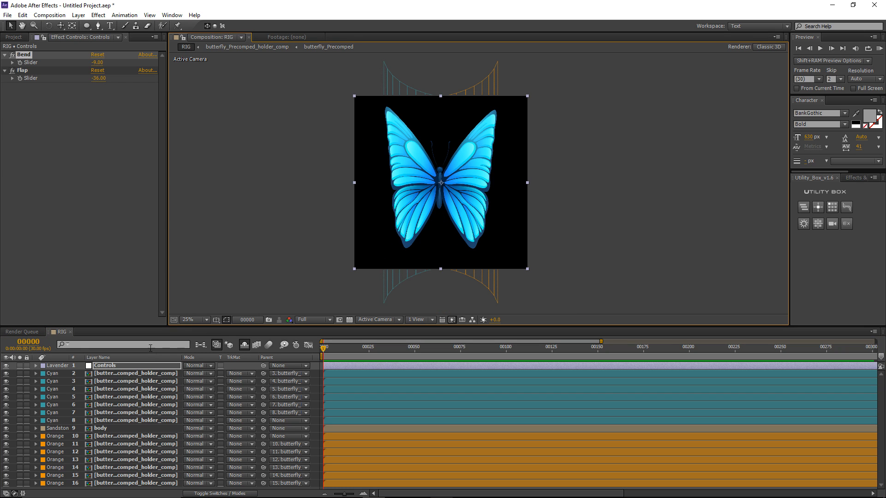
click(79, 14)
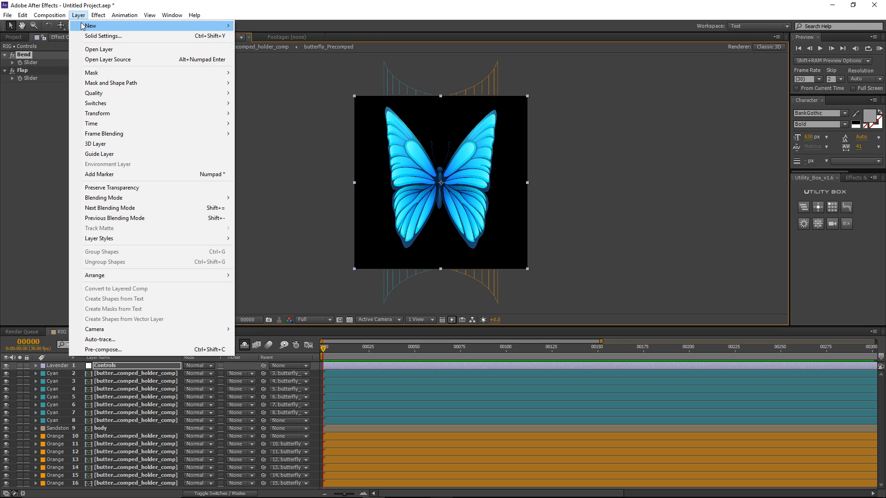
Step: Add Camera 1 with default settings and orbit it to view the butterfly at an angle
mouse_move(88, 26)
click(272, 56)
click(273, 220)
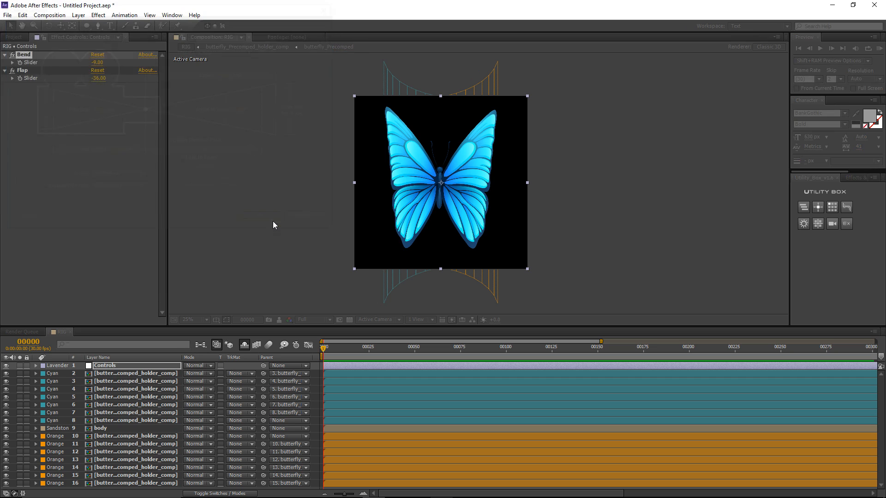
key(c)
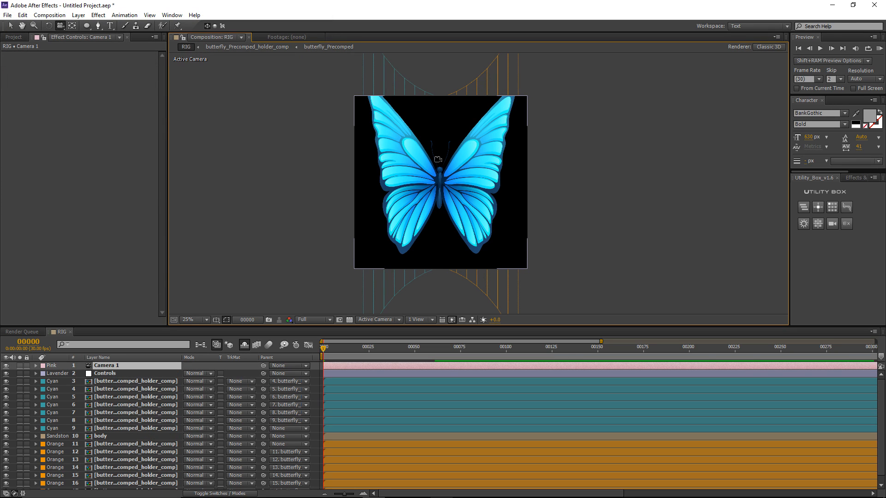
drag(437, 160, 442, 186)
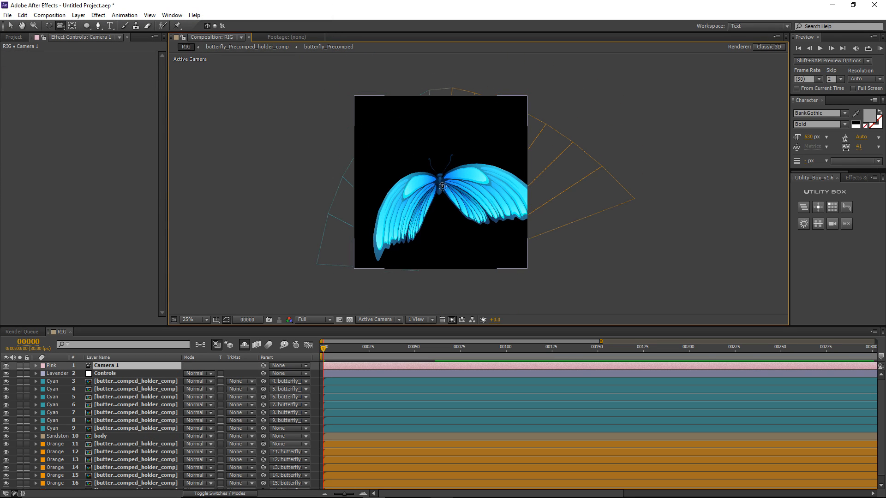
Step: Return the Controls Bend slider to 0 and readjust the Flap angle to tilt the wings
click(125, 372)
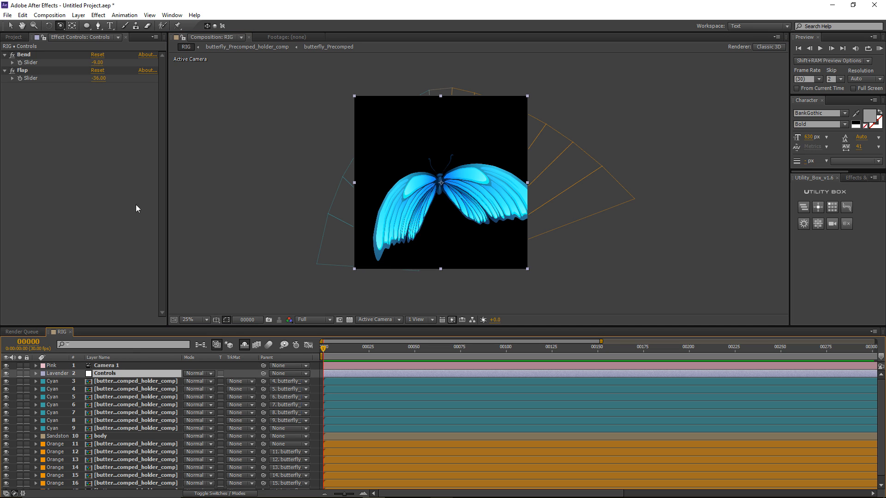
mouse_move(96, 65)
mouse_down()
mouse_move(88, 63)
mouse_move(104, 65)
mouse_up()
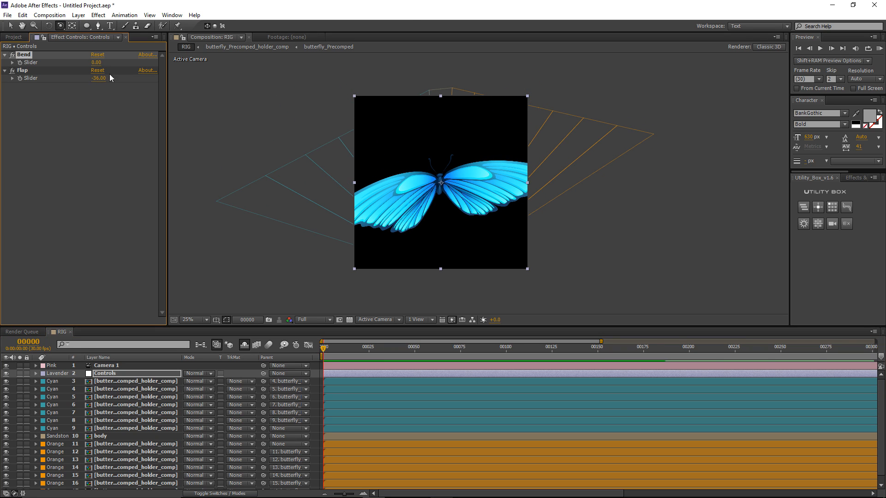
click(122, 373)
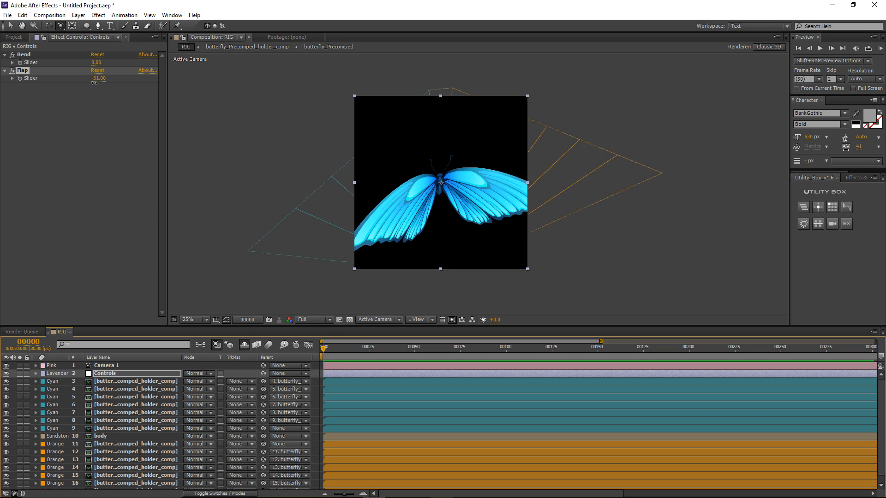
drag(99, 78, 137, 82)
Step: Keyframe the Flap slider at 48 on frame 0 and -65 on frame 5
click(20, 78)
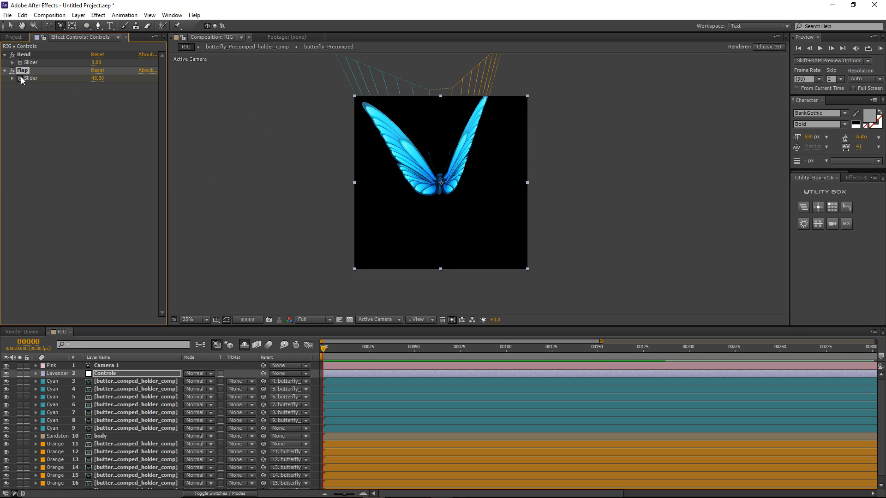
key(u)
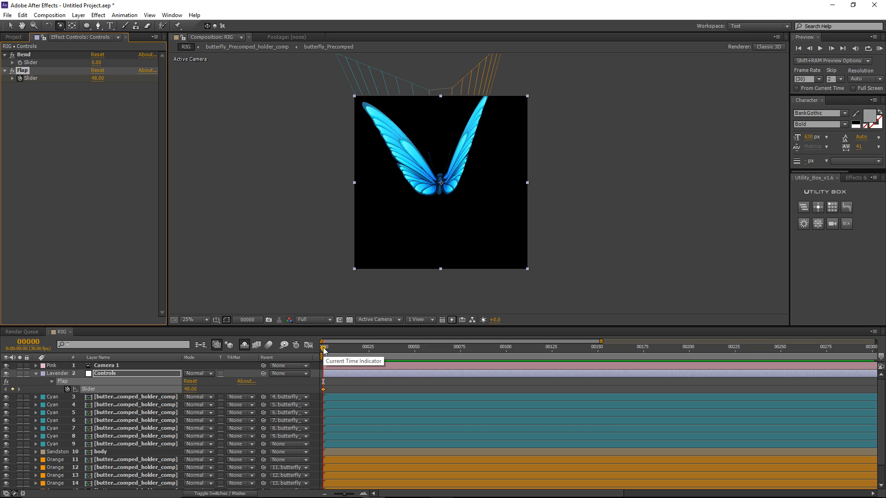
drag(325, 348, 333, 349)
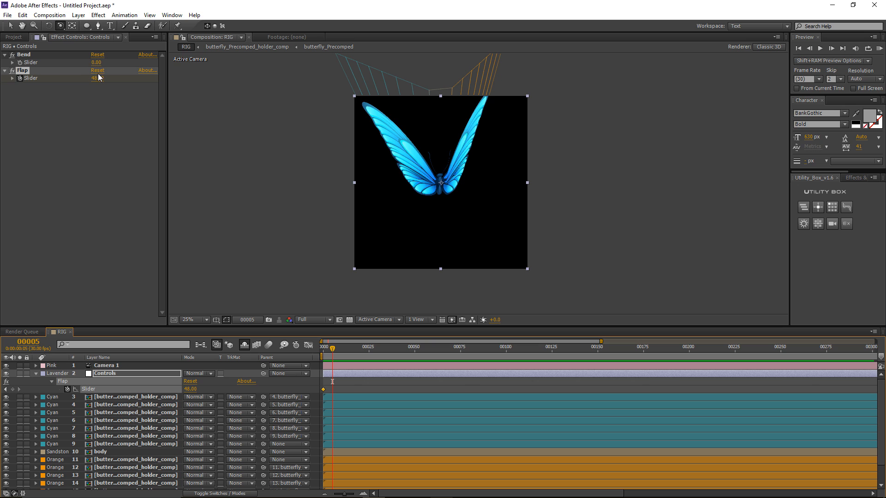
drag(98, 79, 60, 94)
key(period)
key(period)
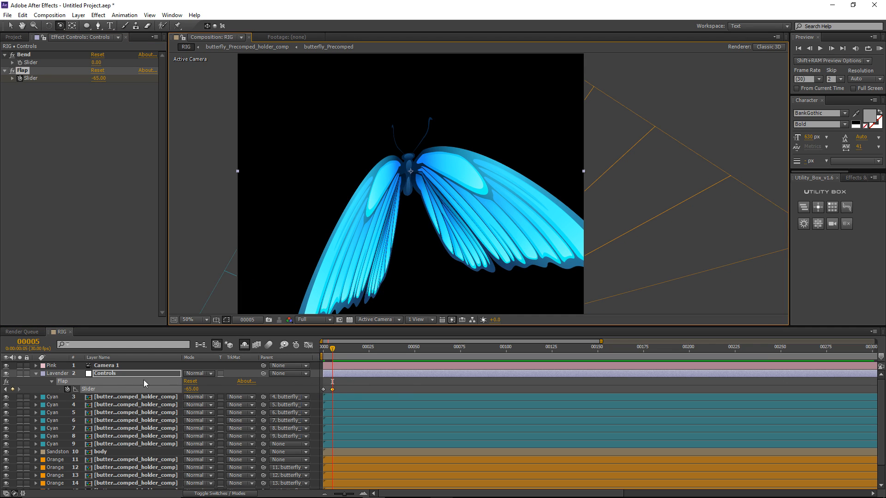
Step: Give the Flap slider a loopOut('pingpong') expression and scrub ahead to check the repeating flap
alt+click(69, 390)
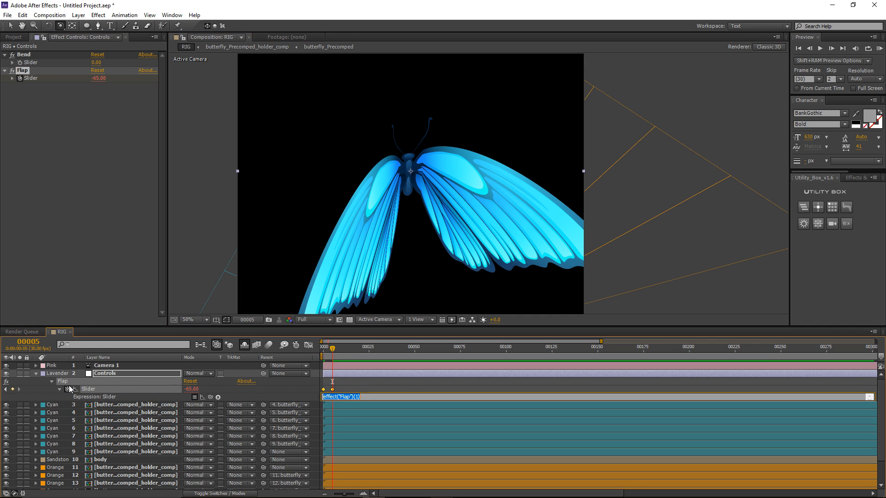
text(ki)
text(('pingpong)
drag(386, 397, 324, 397)
click(336, 386)
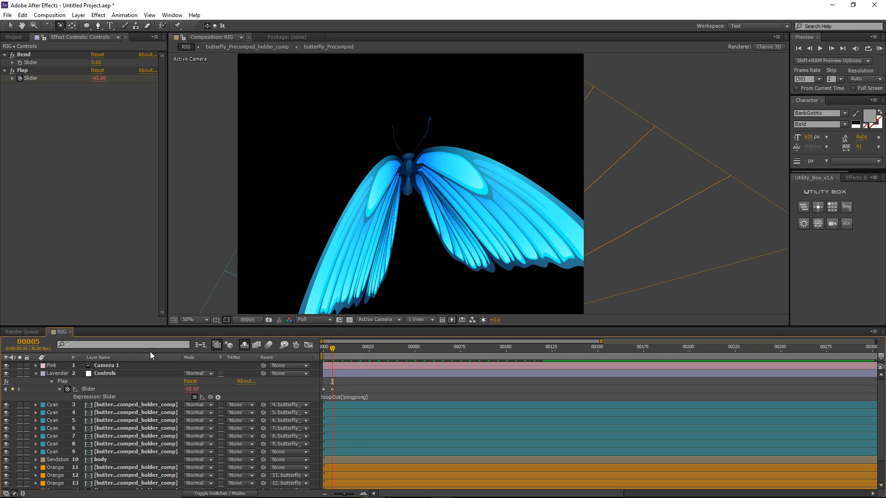
mouse_move(332, 351)
mouse_down()
mouse_move(495, 353)
mouse_move(332, 359)
mouse_up()
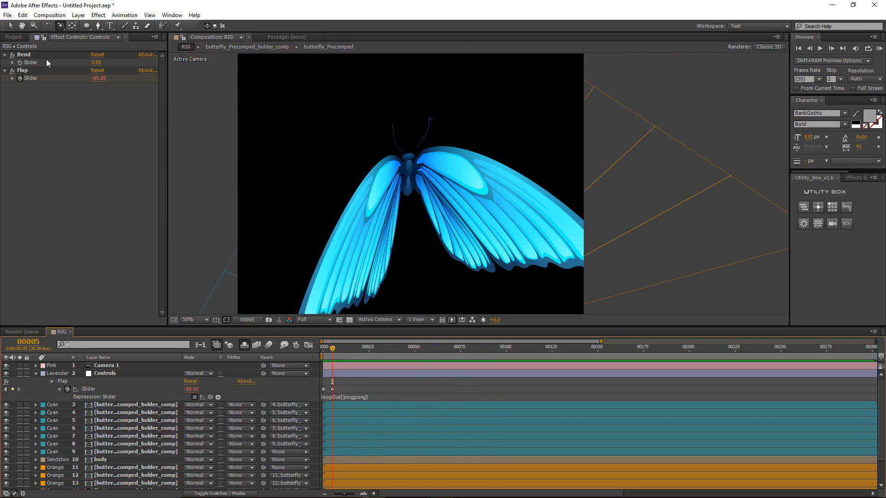
Step: Keyframe the Bend slider at 8 on frame 0 and -7 on frame 5
key(Home)
key(comma)
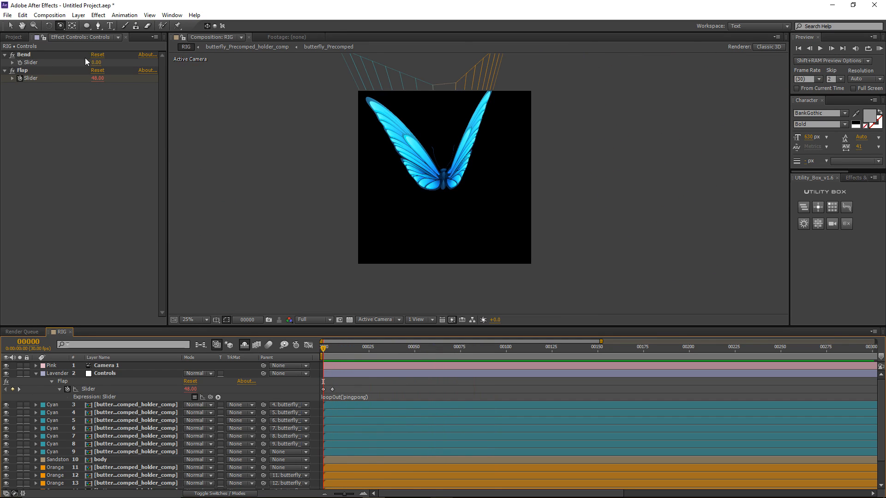
drag(95, 62, 98, 63)
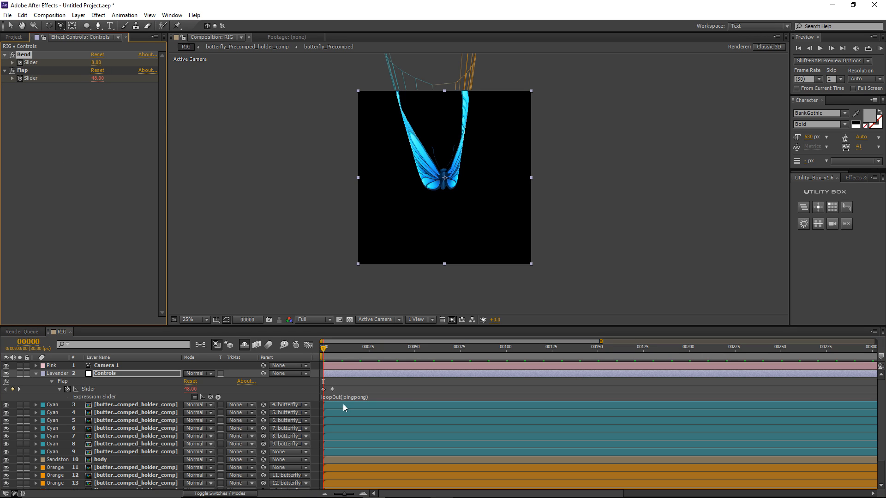
click(334, 372)
key(u)
drag(325, 350, 332, 348)
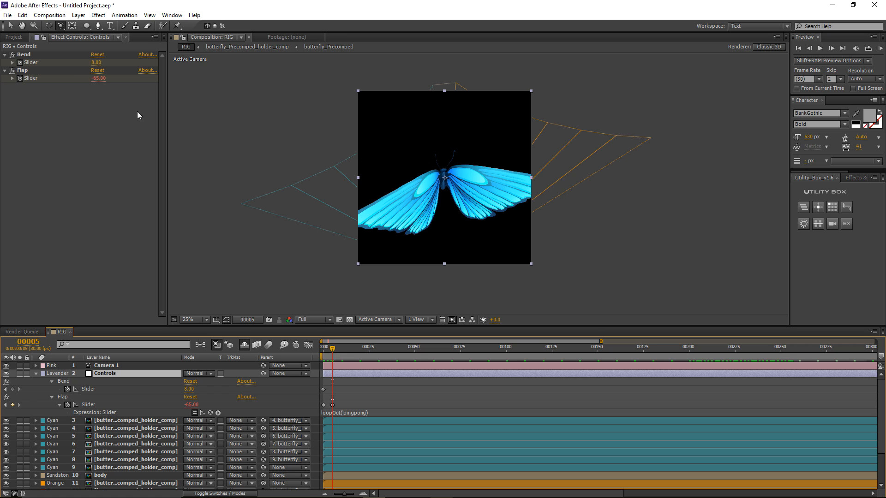
drag(97, 64, 88, 66)
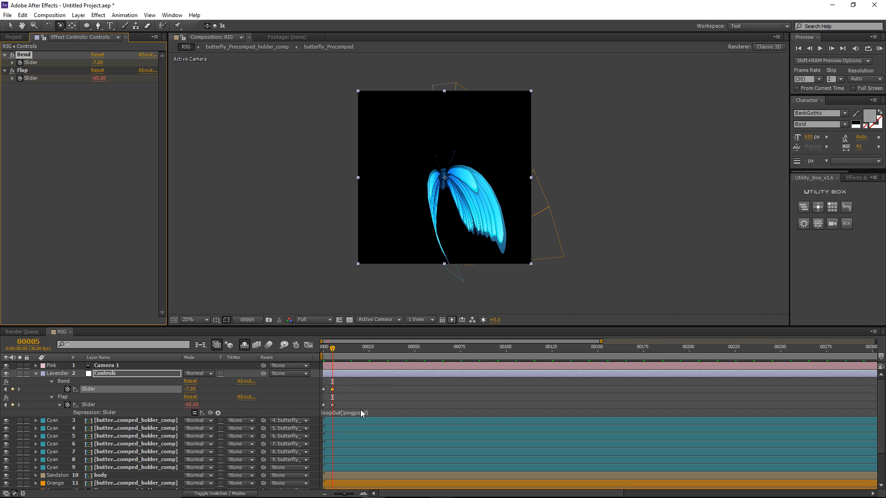
Step: Add the same loopOut('pingpong') expression to Bend and easy-ease all four Bend and Flap keyframes
click(361, 413)
click(318, 383)
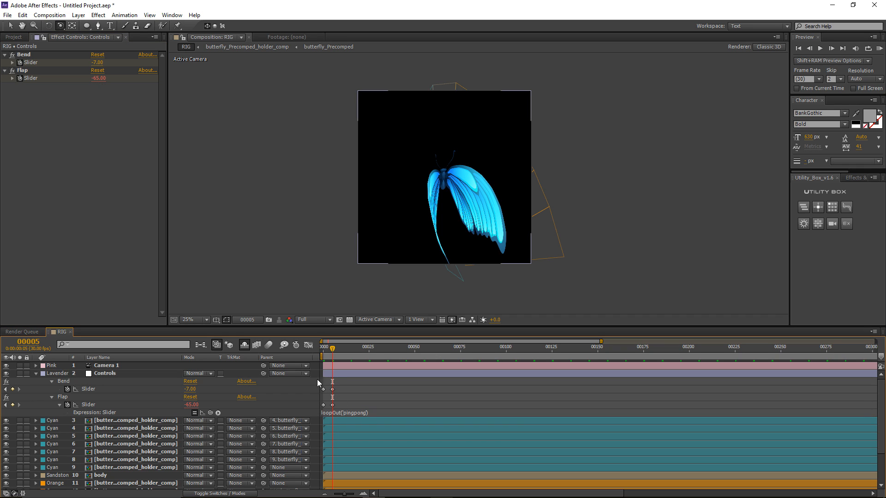
alt+click(67, 389)
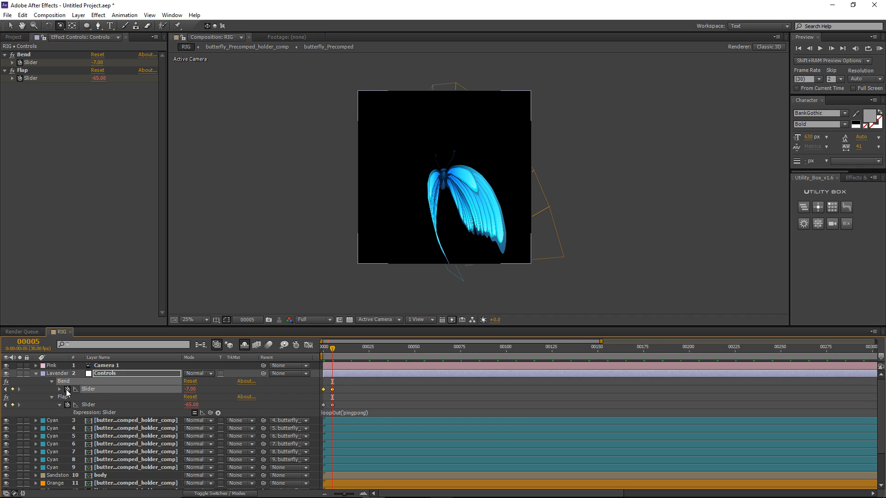
click(347, 381)
drag(341, 384, 318, 415)
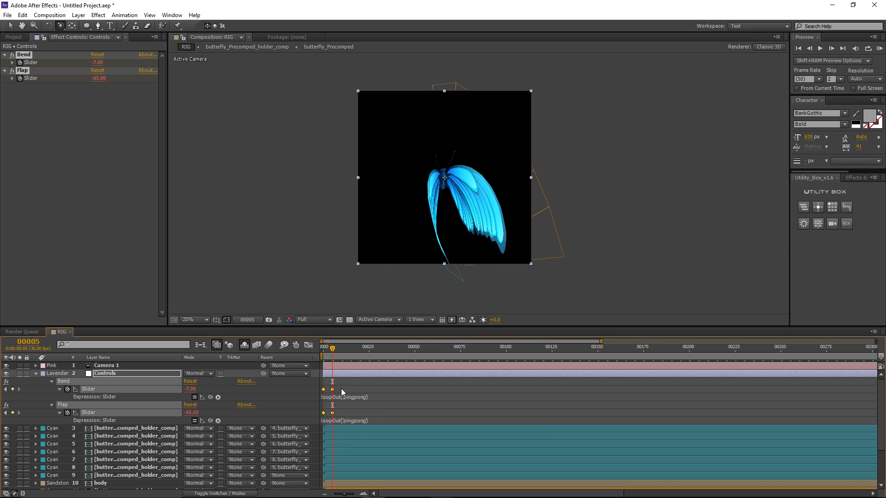
key(F9)
click(339, 382)
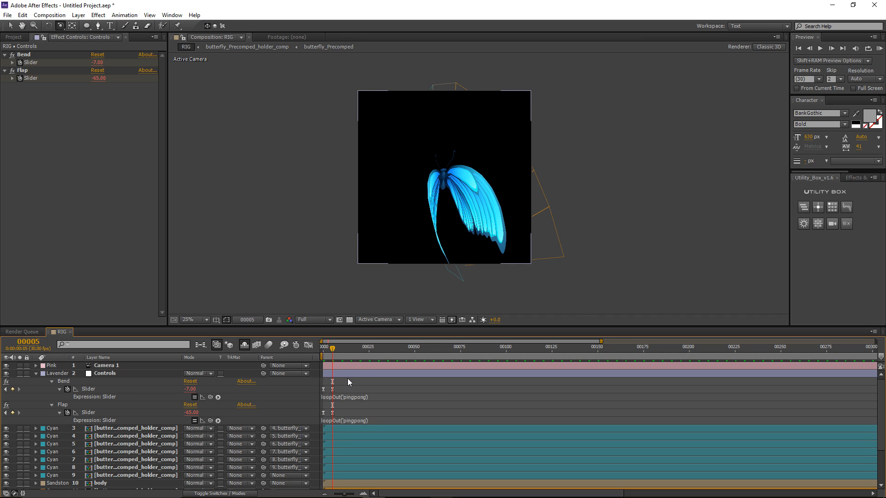
scroll(451, 217, up, 2)
Step: Play and scrub through the looping wing flap preview, then collapse the Controls layer's effects
key(space)
scroll(451, 218, down, 2)
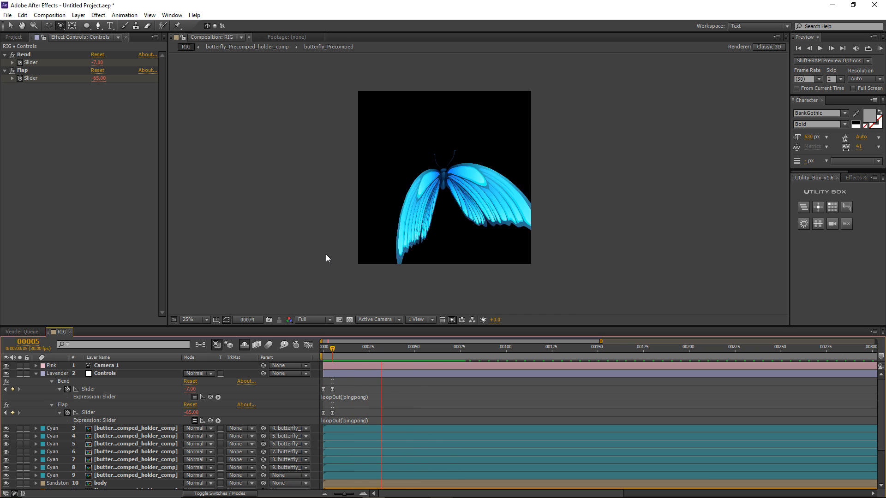
drag(361, 351, 342, 414)
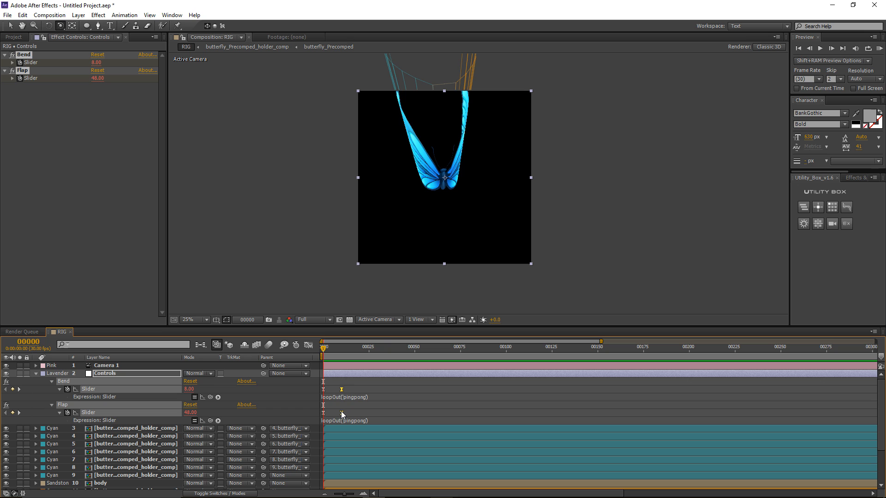
click(350, 384)
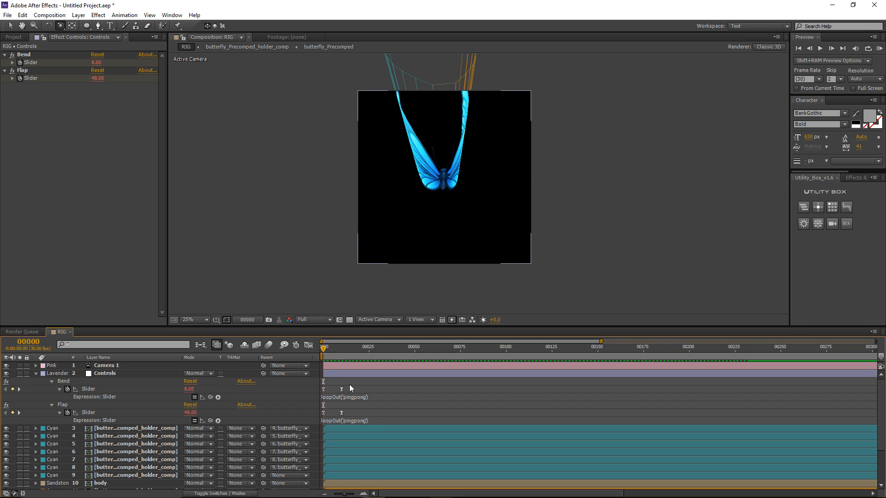
key(space)
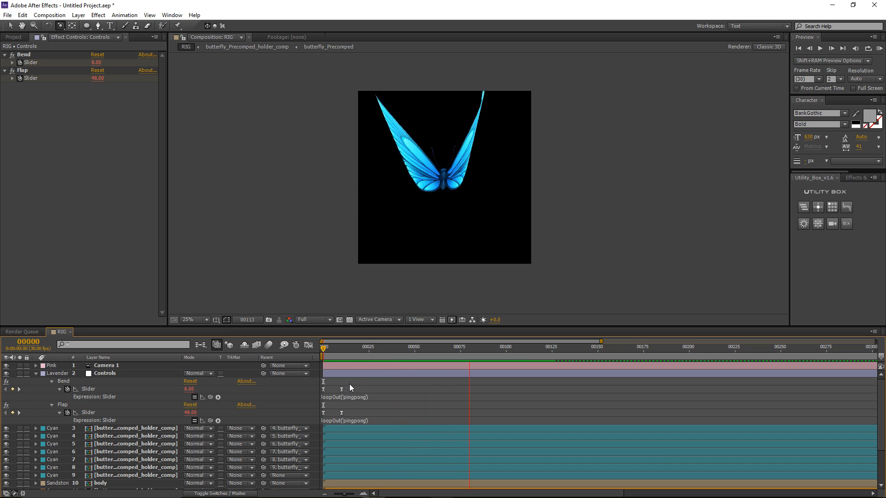
key(space)
click(36, 374)
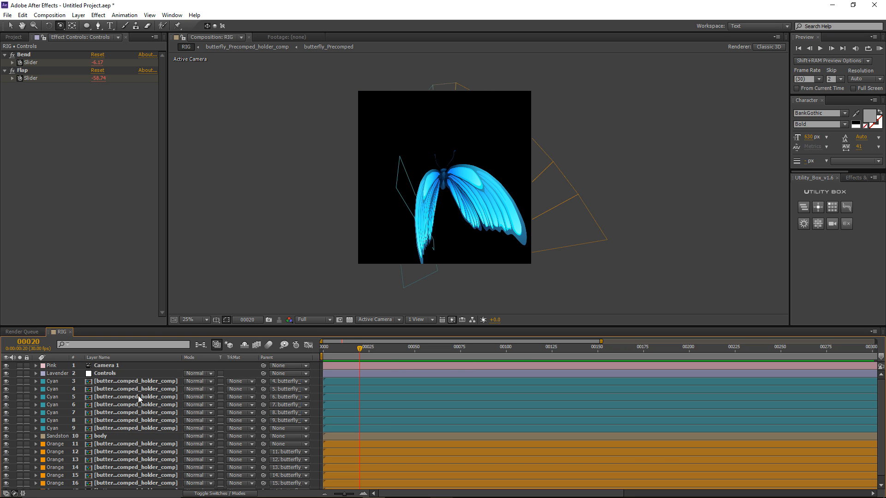
Step: Turn on motion blur for butterfly layers 3–17 and enable the composition's motion blur
key(F4)
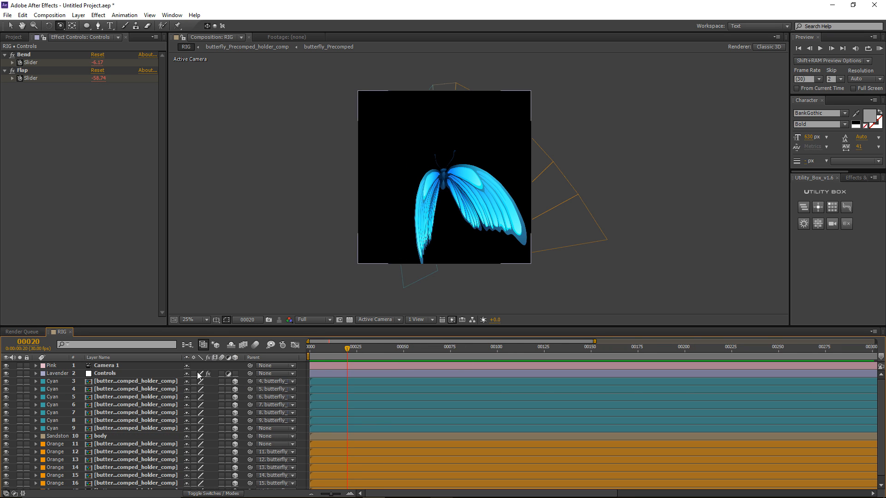
click(132, 382)
scroll(121, 426, down, 1)
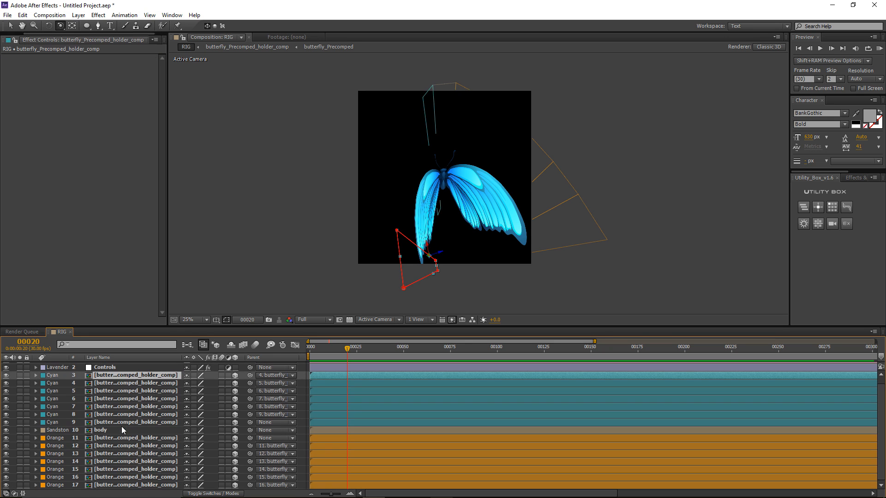
shift+click(111, 484)
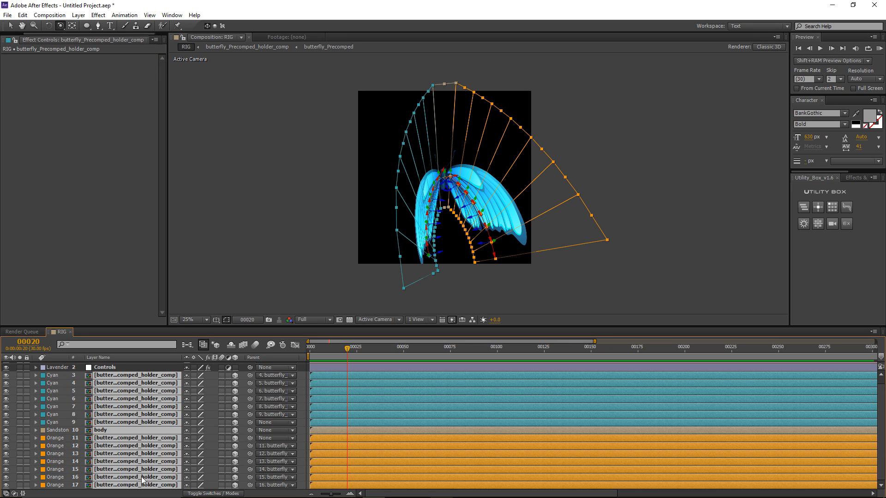
click(221, 377)
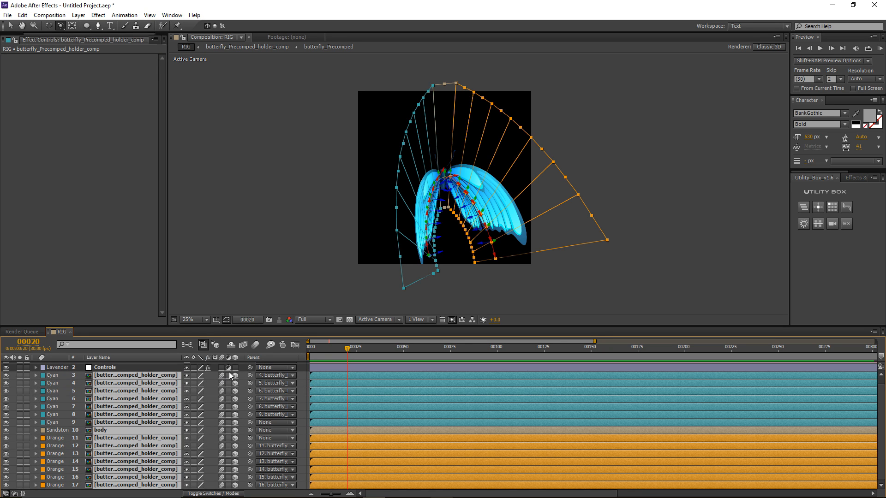
click(256, 344)
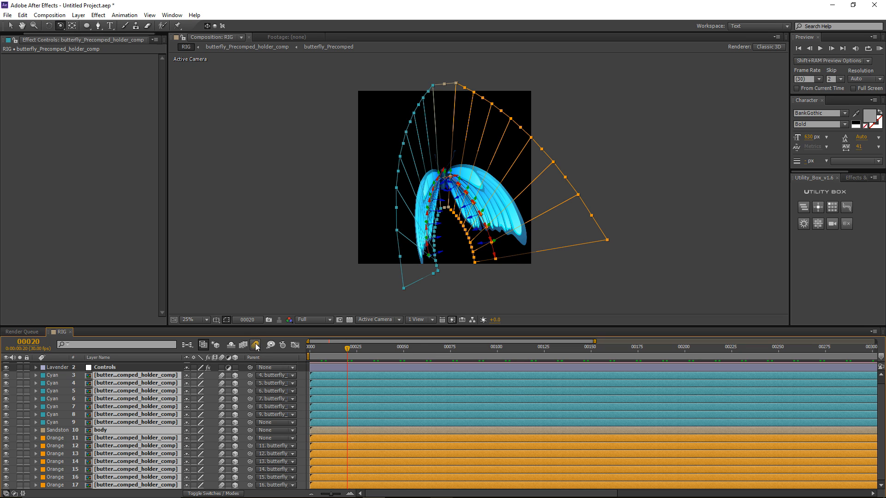
click(303, 378)
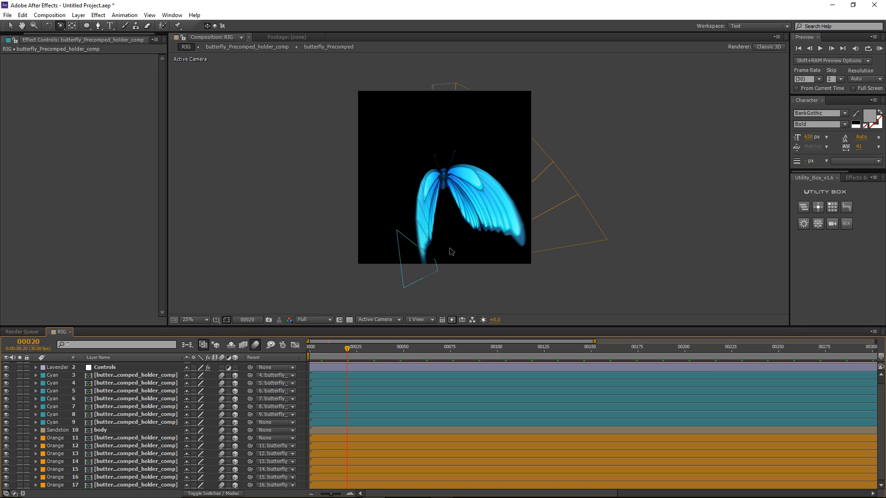
Step: Inspect the blur at frame 17, switch it off for layers 3–17, and add an adjustment layer
key(.)
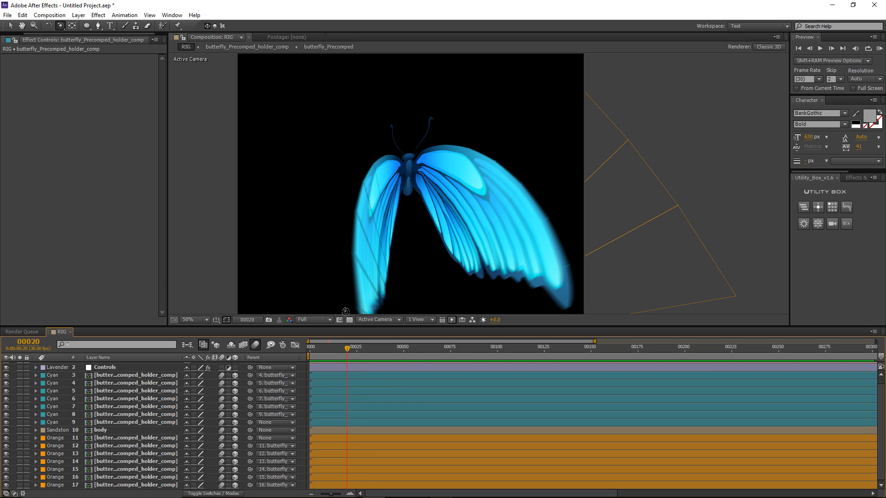
drag(342, 352, 343, 354)
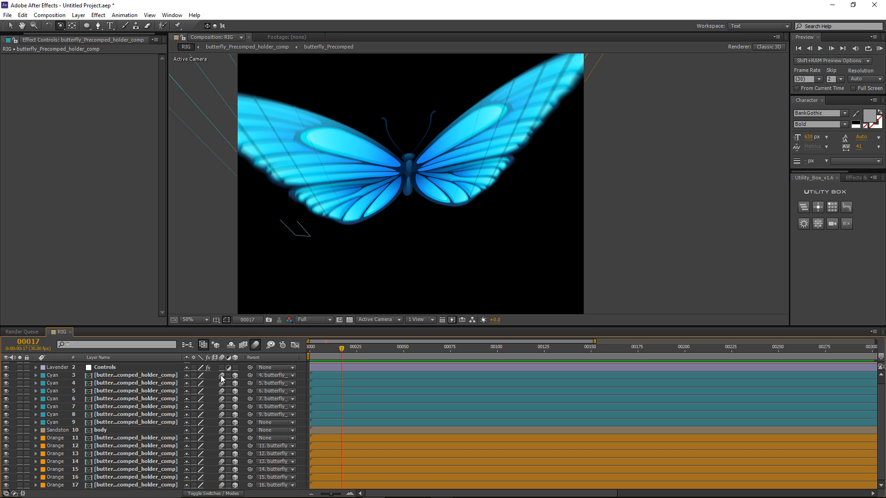
drag(221, 376, 222, 484)
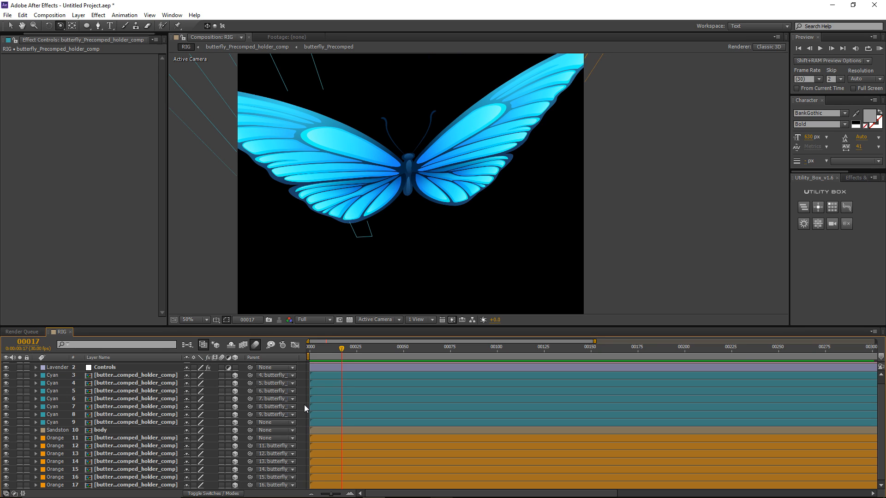
key(ctrl+alt+y)
Step: Apply RSMB to Adjustment Layer 2 with Blur Amount 0.2 and preview the blurred wings
click(98, 15)
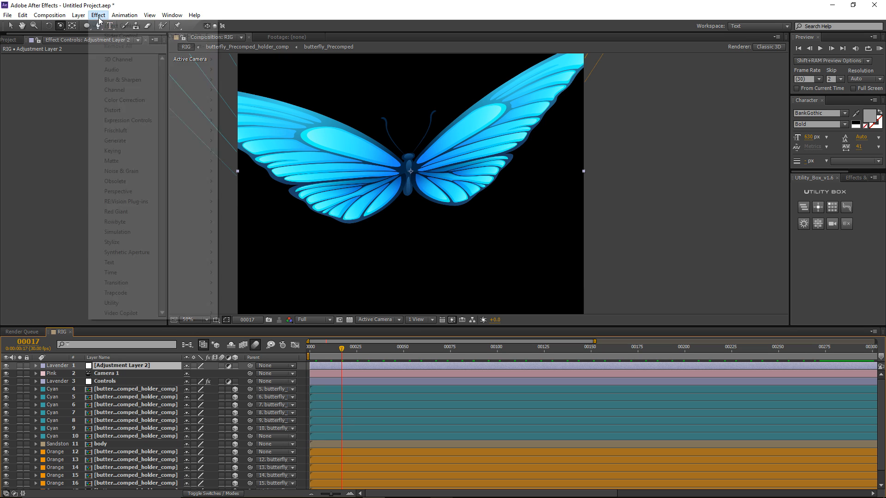
mouse_move(142, 201)
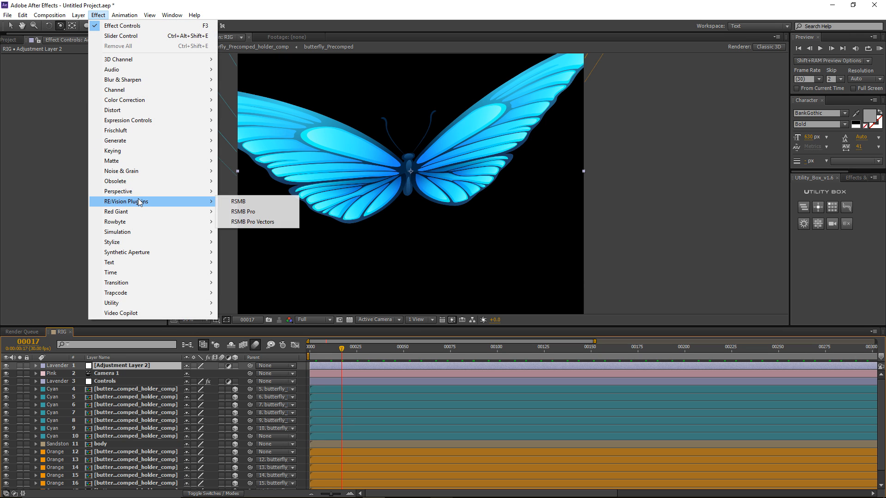
click(247, 203)
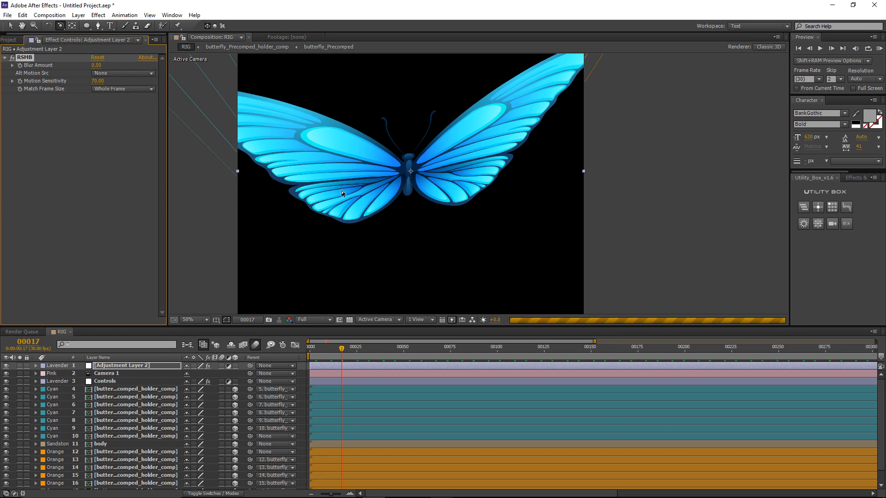
click(95, 65)
text(0.2)
key(Return)
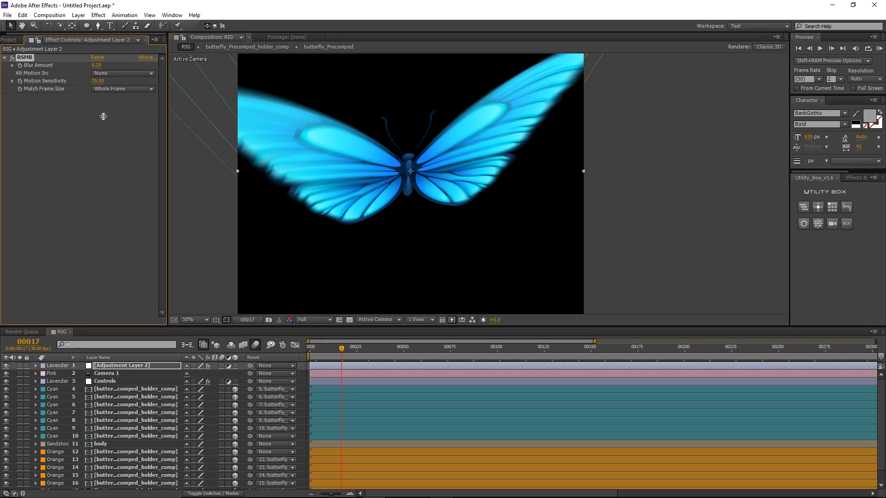
key(KP_0)
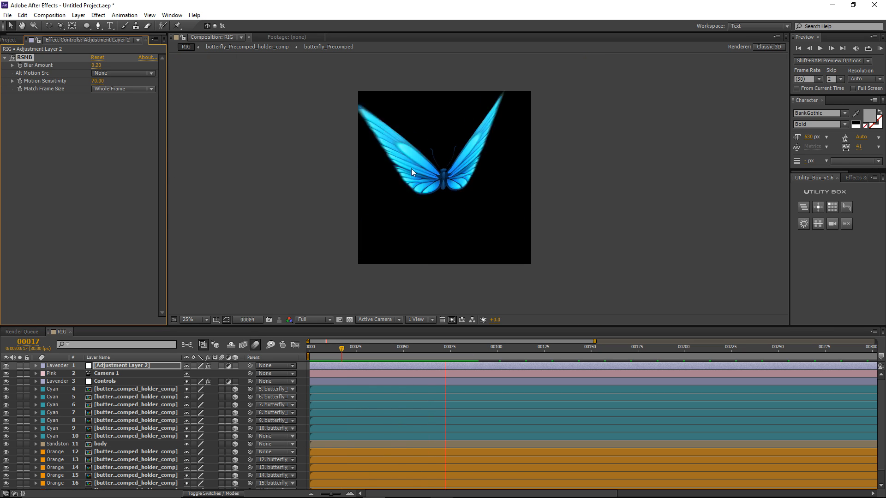
key(space)
click(323, 354)
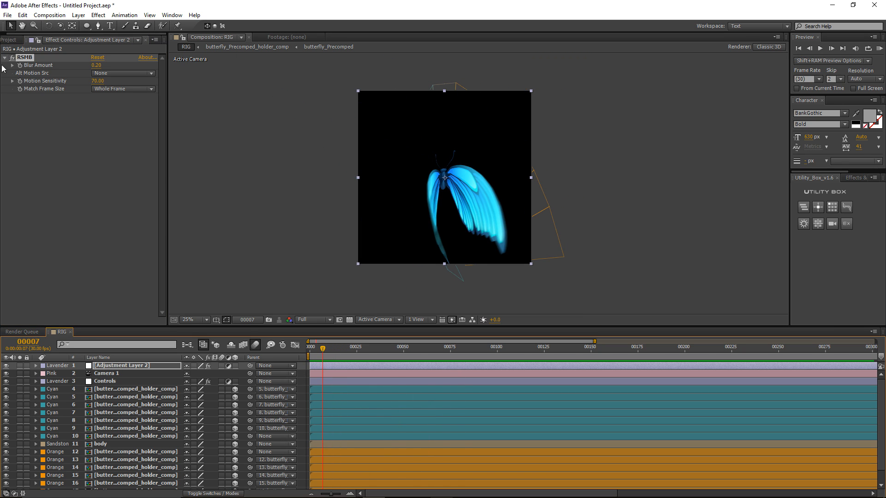
Step: Delete the RSMB effect and Adjustment Layer 2
click(23, 58)
key(Delete)
key(period)
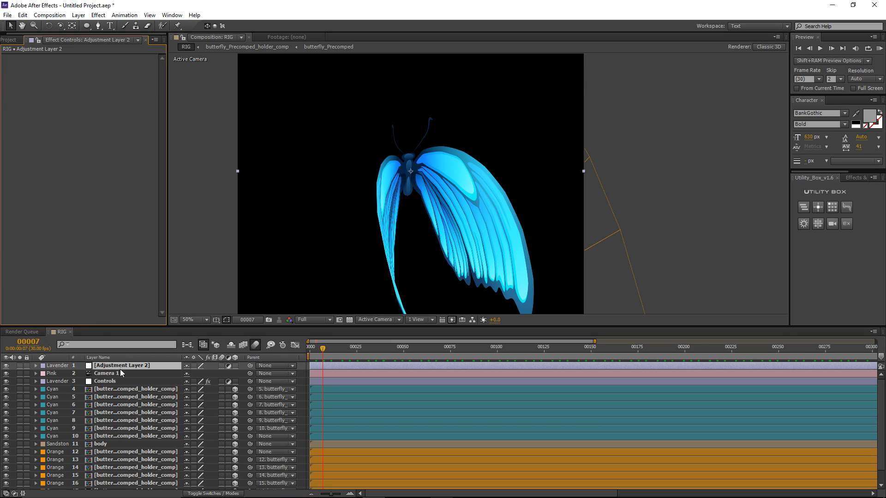
click(116, 365)
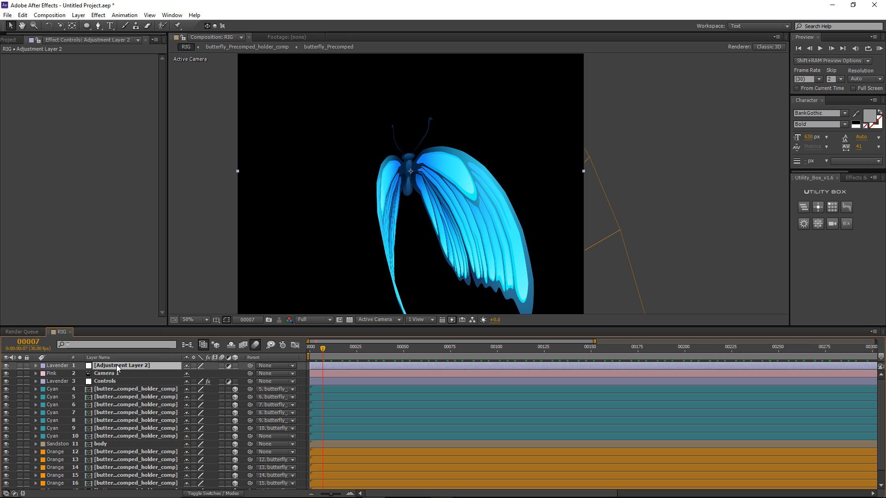
key(Delete)
Step: Move the Controls layer's second Bend and Flap keyframes from around frame 7 to frame 5
click(121, 373)
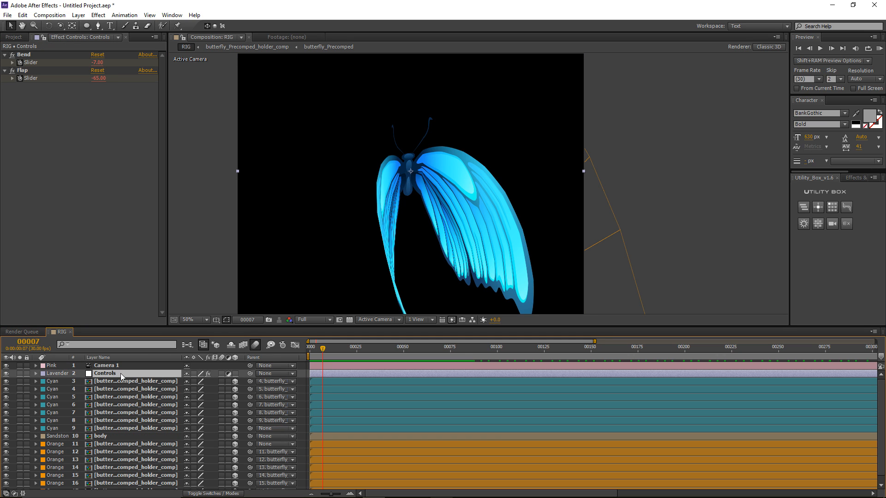
key(Home)
key(u)
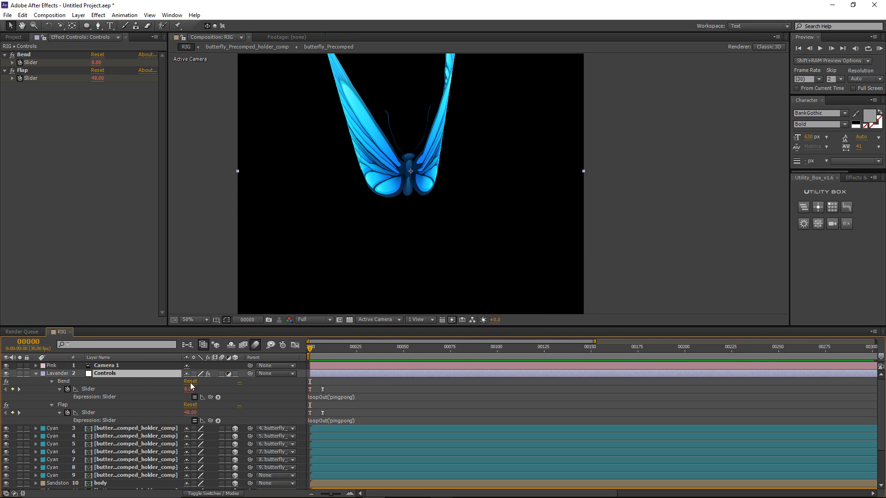
drag(311, 349, 319, 352)
drag(328, 384, 321, 416)
drag(322, 413, 318, 414)
Step: Delete Camera 1 and preview the quicker wing flap at 25% view
click(328, 383)
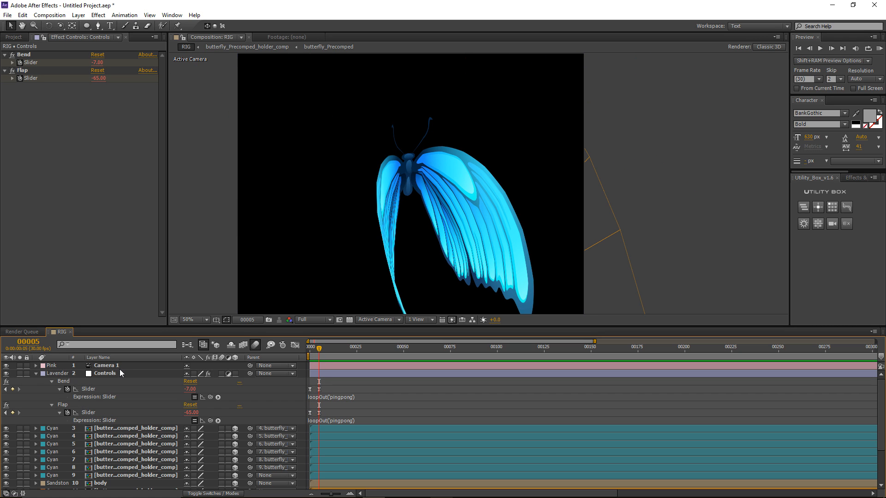
click(117, 365)
key(Delete)
key(shift+KP_0)
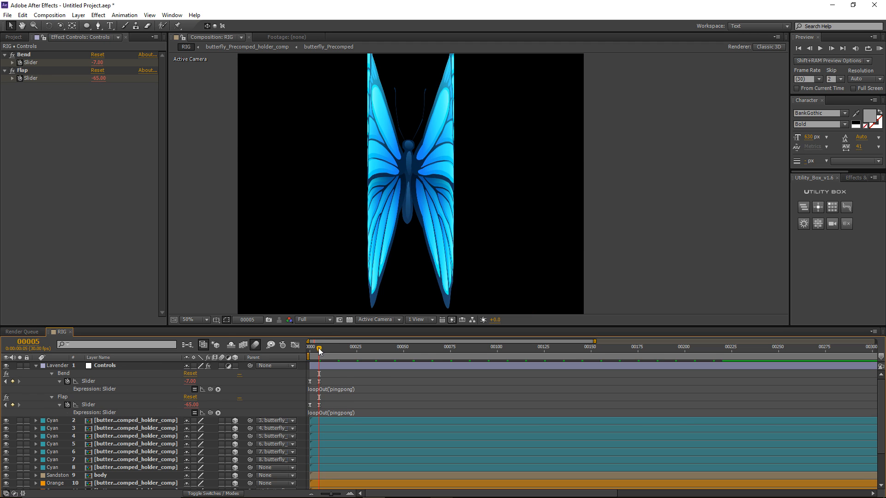
mouse_move(330, 356)
mouse_down()
mouse_move(365, 358)
mouse_move(344, 364)
mouse_up()
key(u)
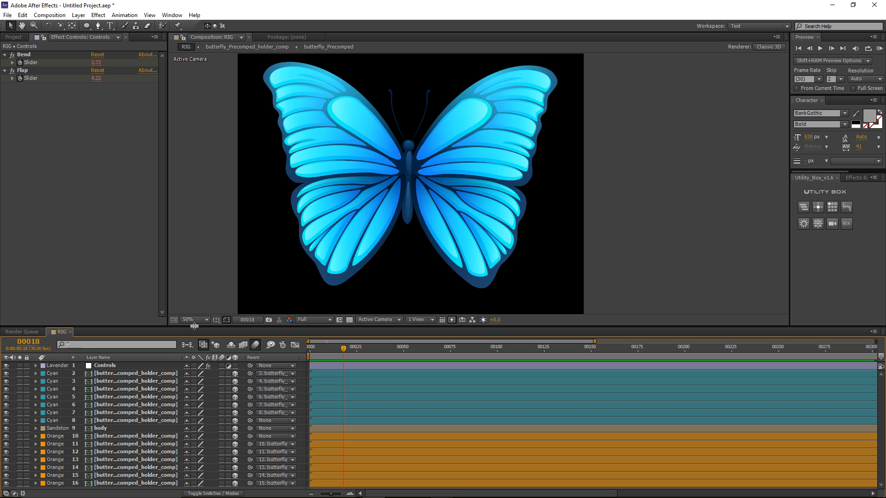
drag(197, 329, 198, 343)
key(comma)
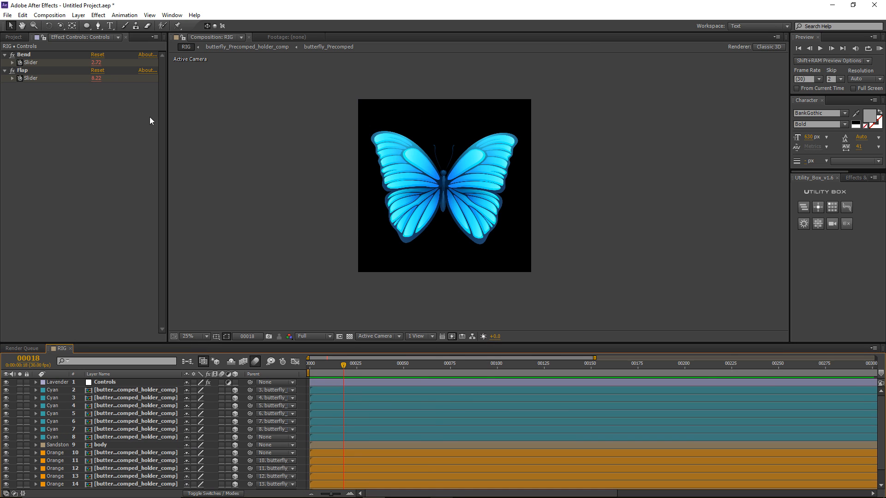
click(49, 16)
Step: Create a composition named Main_Comp with width 1920, height 1080 and a 250-frame duration
click(62, 26)
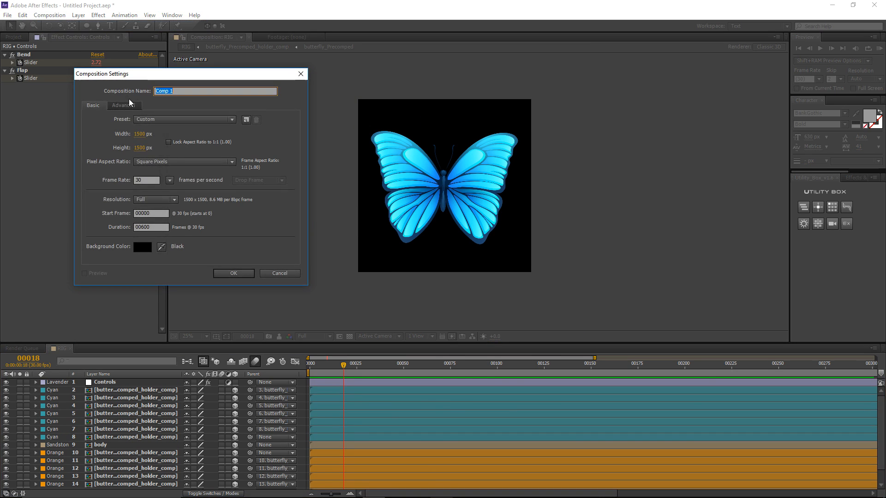
click(144, 134)
text(1920)
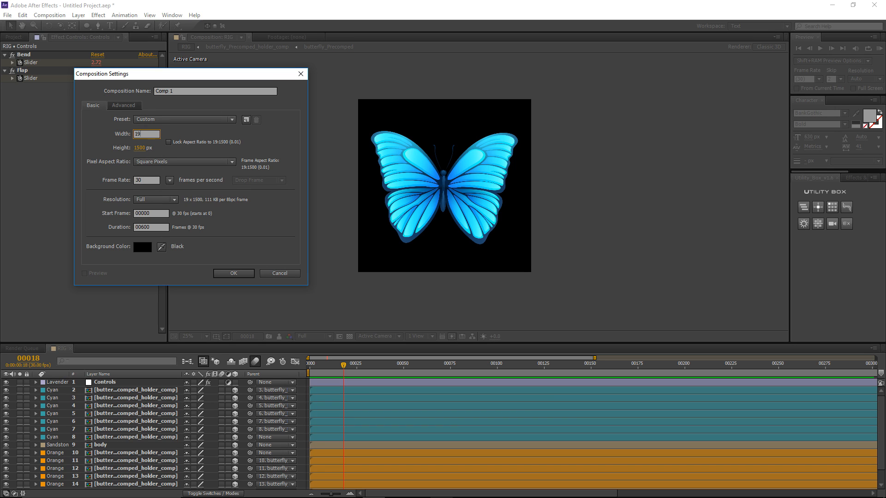
key(Tab)
text(1080)
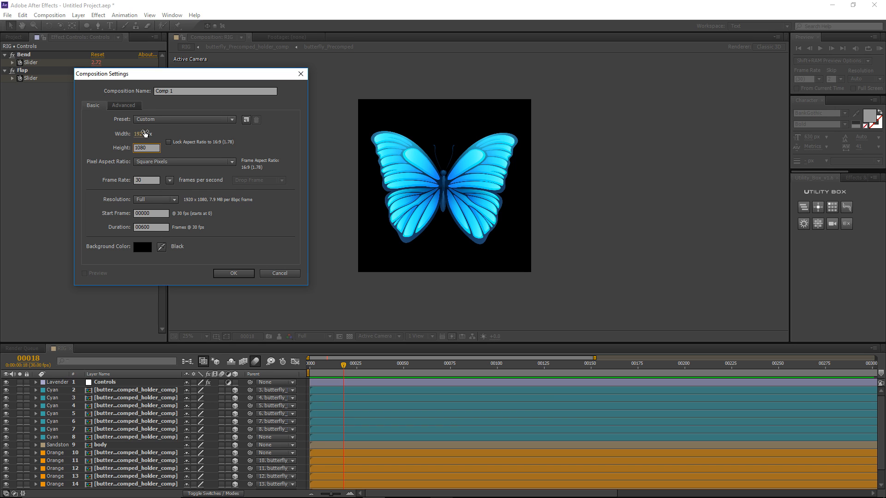
drag(152, 229, 145, 228)
text(250)
click(147, 181)
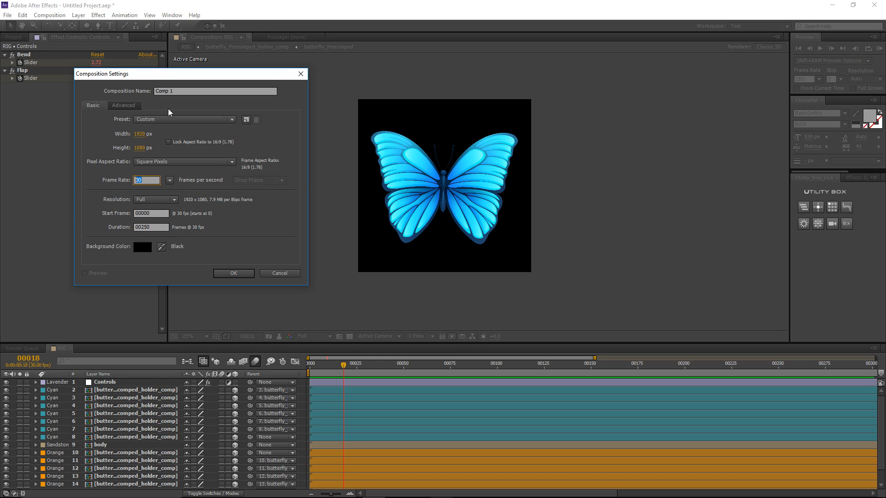
drag(182, 91, 139, 90)
text(Main)
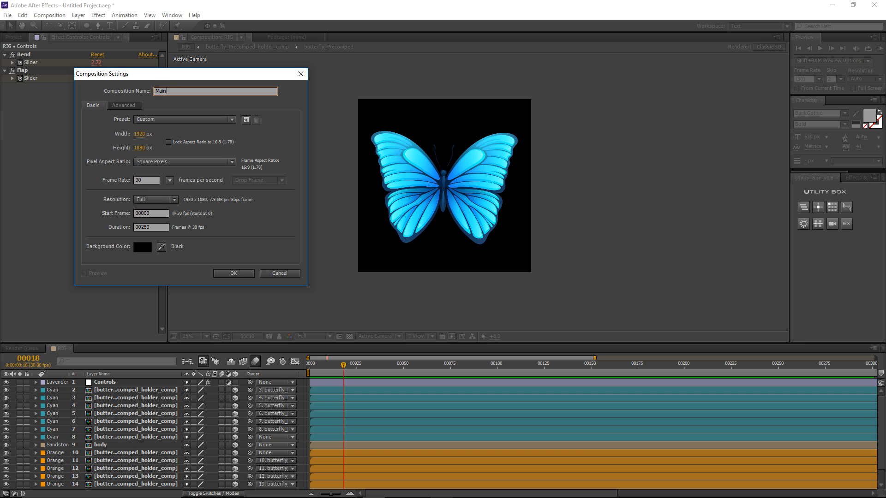
text(_Comp)
key(Return)
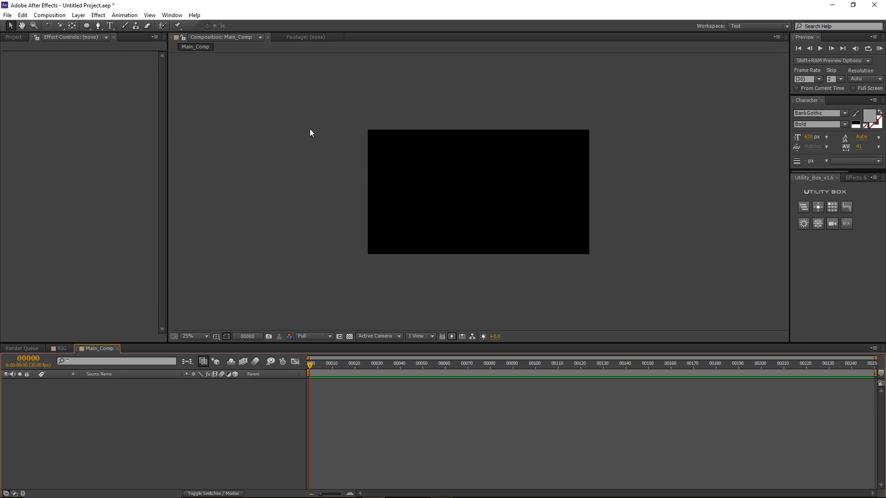
Step: Add RIG to Main_Comp as a 3D layer with collapsed transformations, tilted backward on X
click(7, 37)
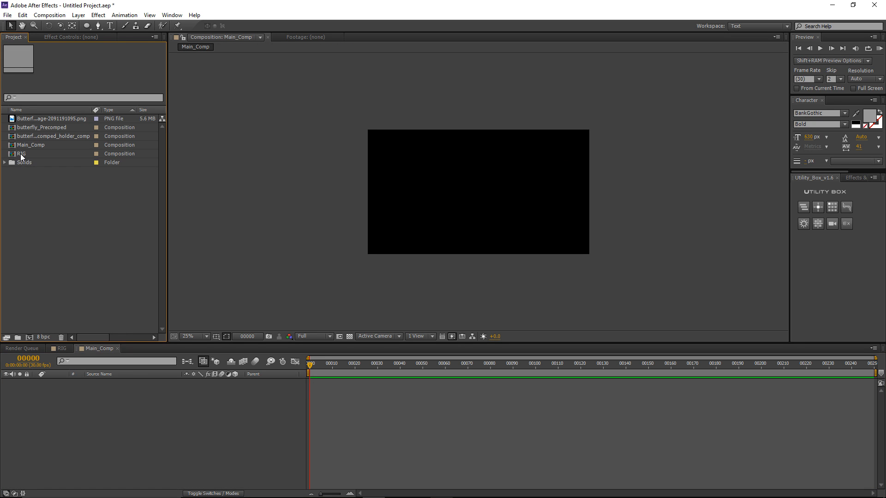
drag(21, 154, 60, 401)
scroll(367, 208, up, 2)
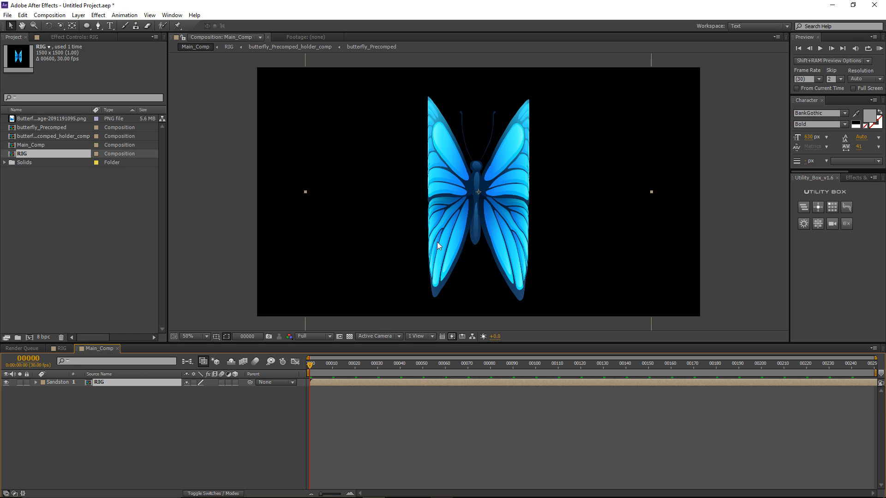
click(235, 383)
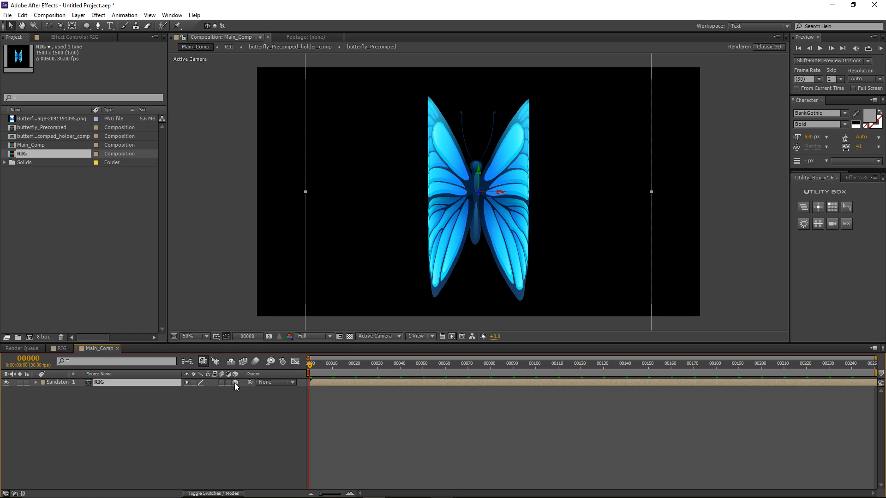
click(194, 382)
key(w)
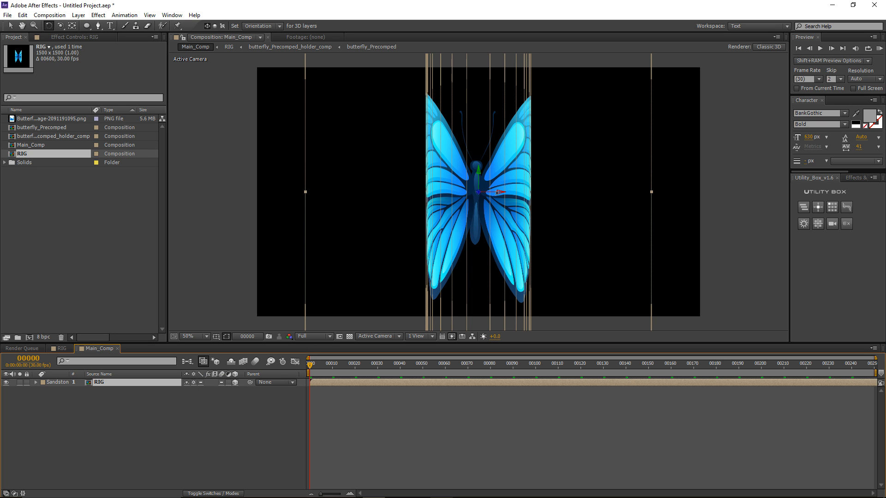
drag(500, 192, 474, 199)
drag(310, 368, 348, 390)
Step: Scale the RIG layer down to 46% and return the time to frame 4
click(150, 380)
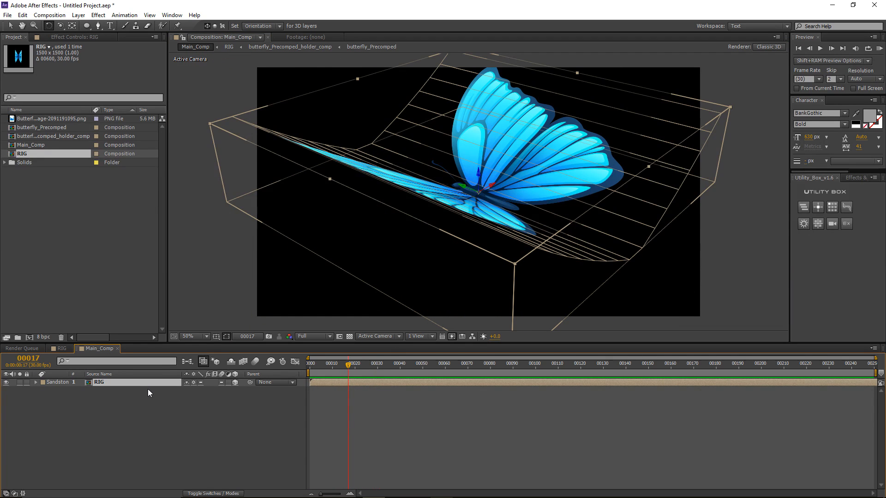
key(s)
drag(193, 390, 173, 396)
click(336, 402)
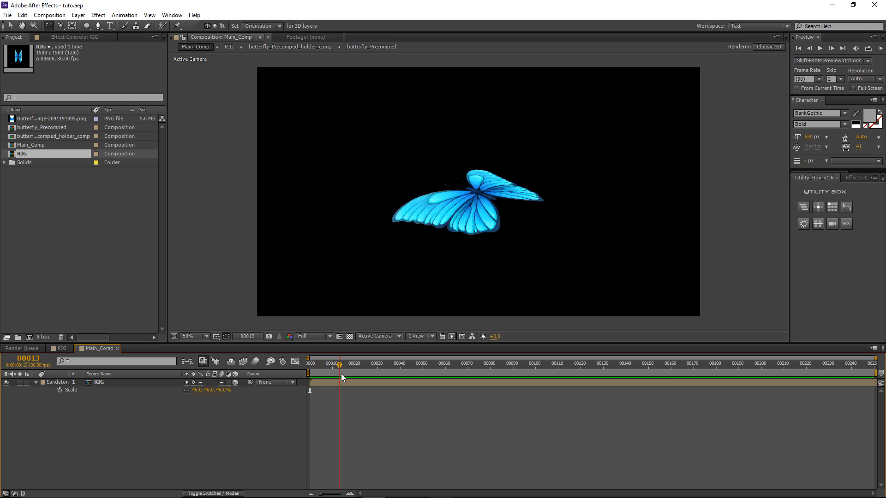
drag(341, 374, 319, 367)
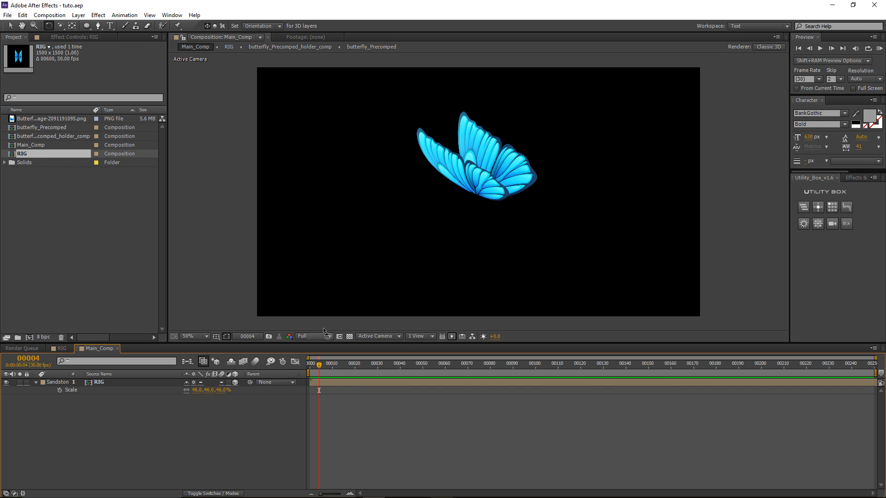
Step: Import husky.png and place it in Main_Comp below the RIG layer
double_click(81, 200)
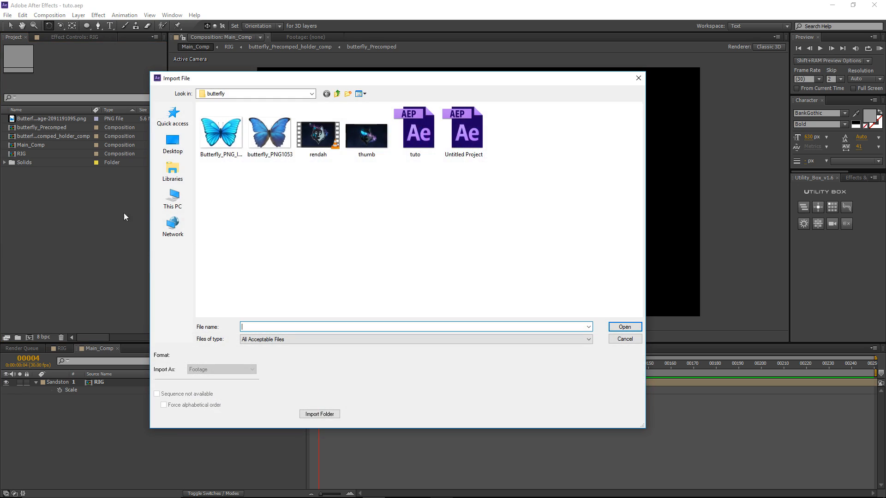
click(270, 209)
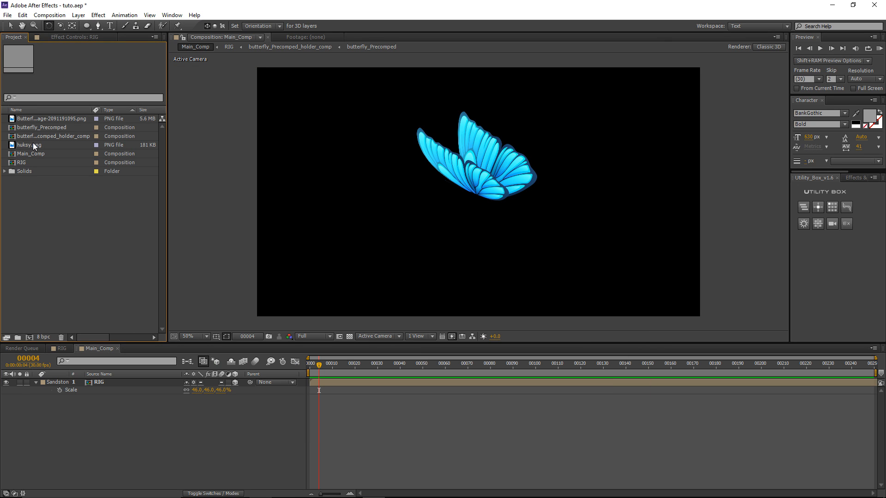
click(31, 144)
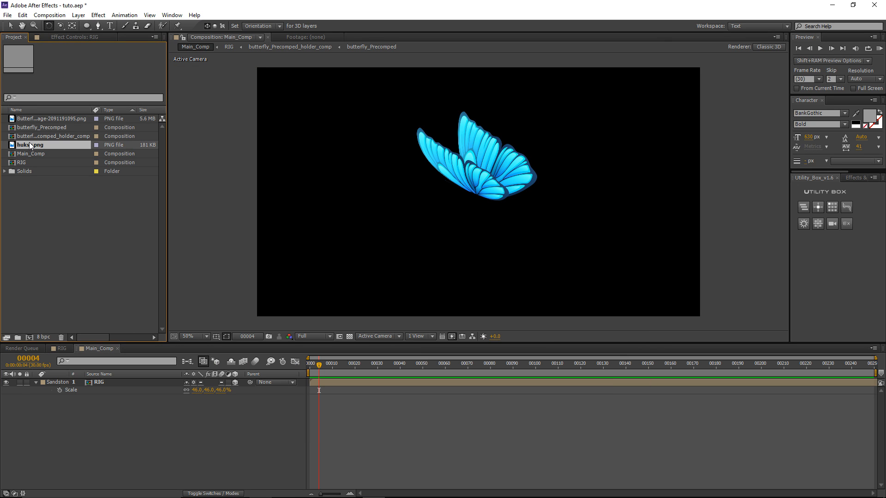
drag(31, 143, 95, 398)
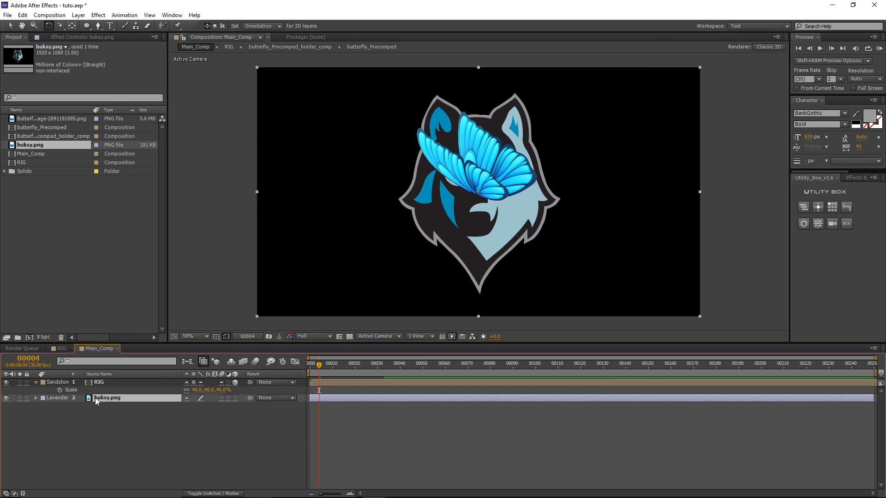
Step: Pre-compose the husky layer as Logo_Holder and make it a 3D layer
key(ctrl+shift+c)
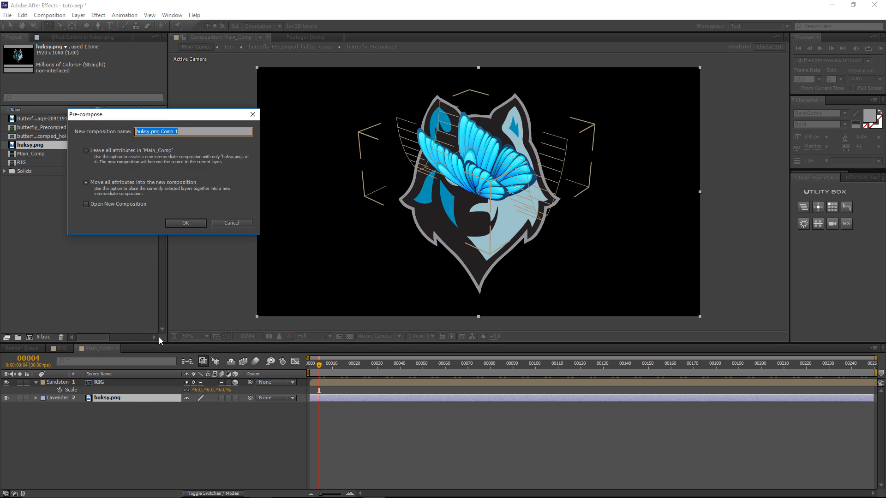
text(Kigo_Holder)
key(Return)
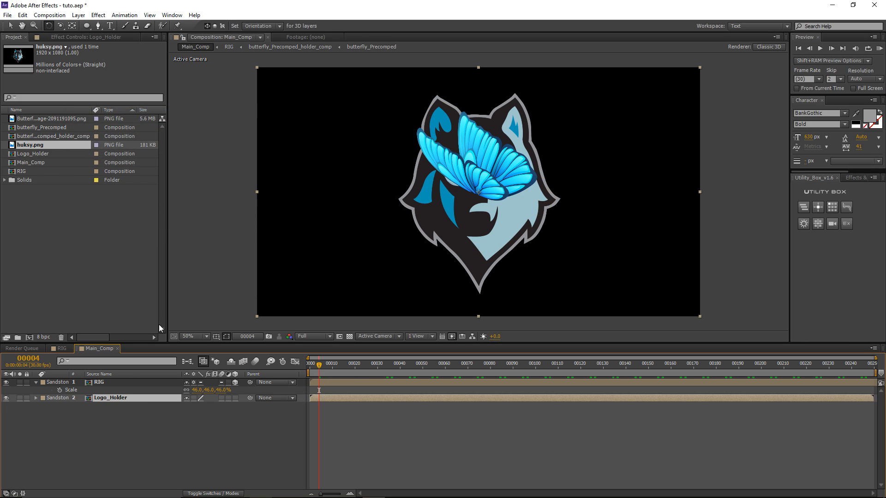
click(235, 398)
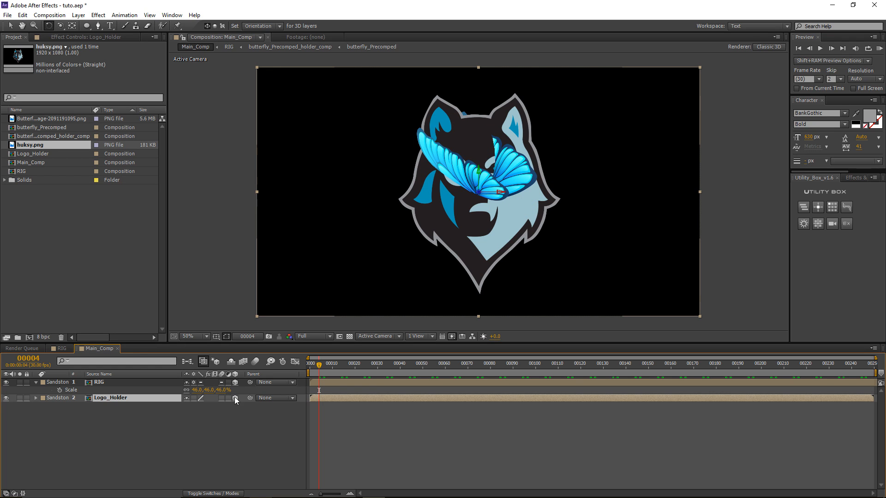
click(358, 434)
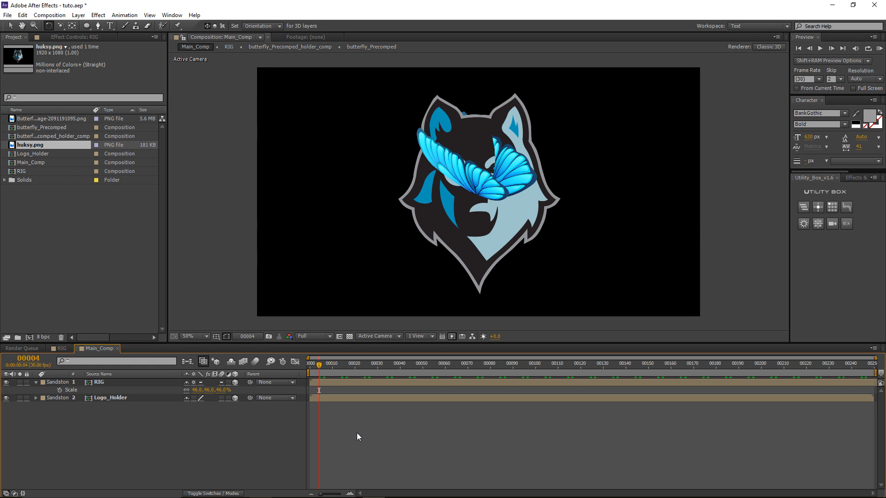
key(ctrl+y)
Step: Add a solid below Logo_Holder and name it Background
key(Return)
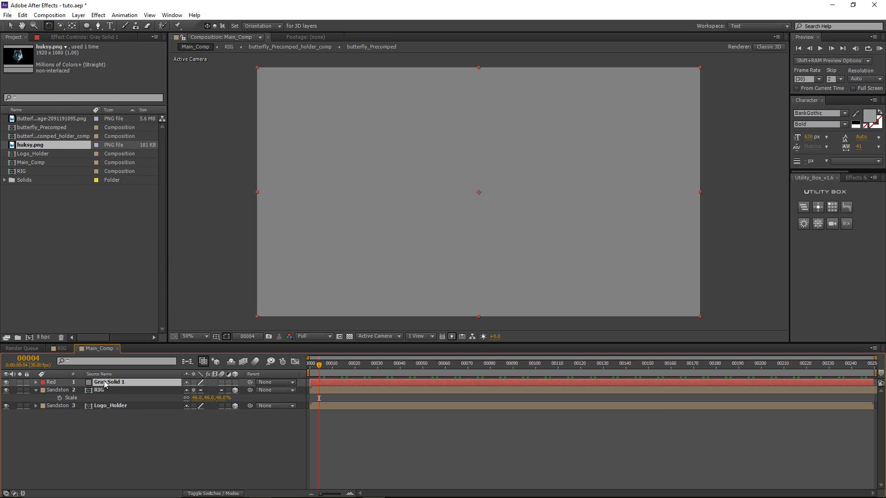
drag(105, 384, 107, 411)
key(Return)
text(Bac)
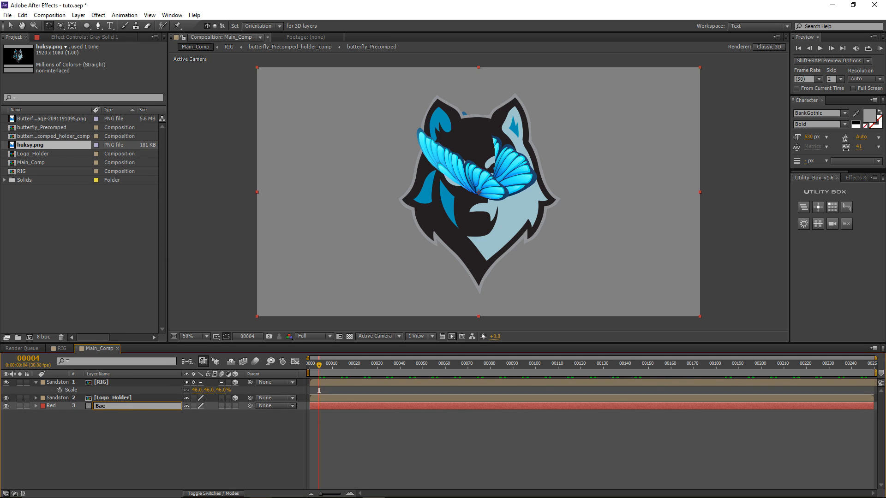
text(jground)
key(Return)
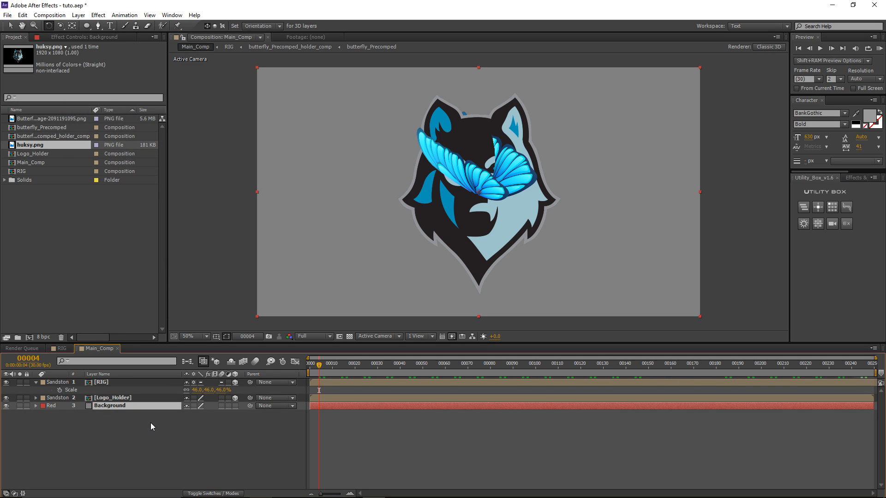
Step: Apply the Ramp effect to Background with a dark blue end colour and Radial Ramp shape
click(98, 15)
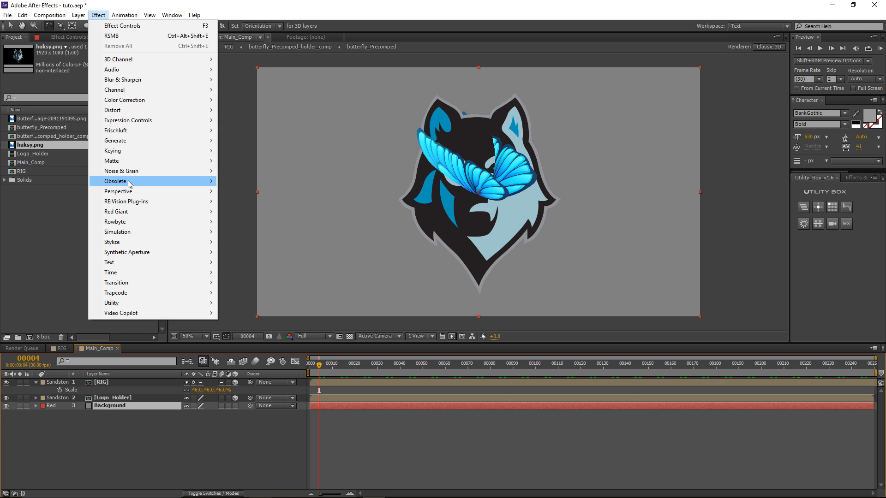
mouse_move(134, 141)
click(251, 353)
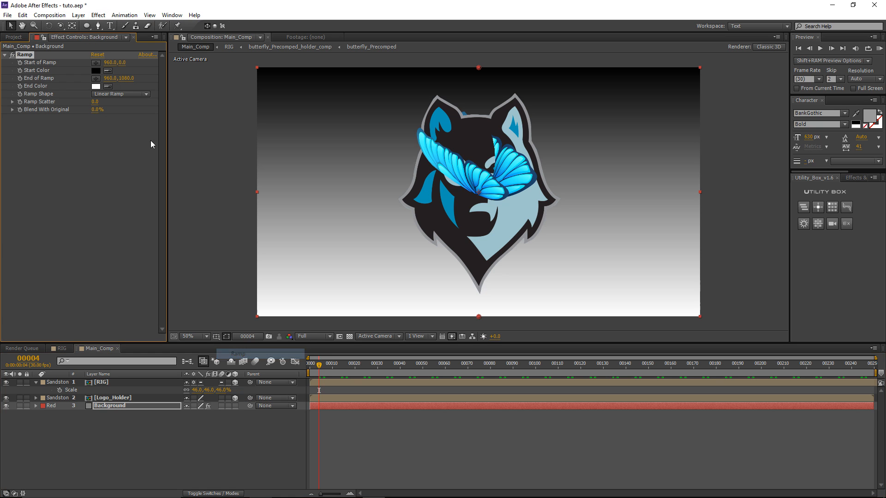
click(96, 86)
click(100, 361)
click(176, 338)
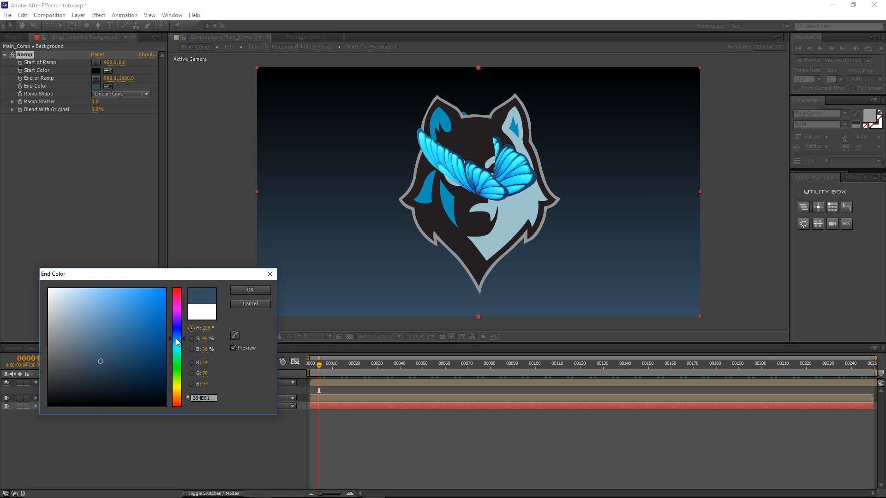
mouse_move(95, 362)
mouse_down()
mouse_move(112, 350)
mouse_move(115, 363)
mouse_up()
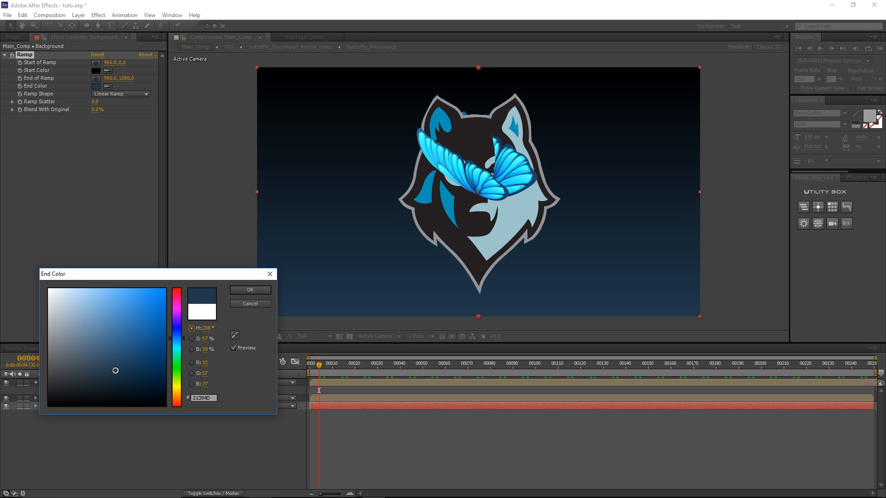
click(250, 290)
click(121, 93)
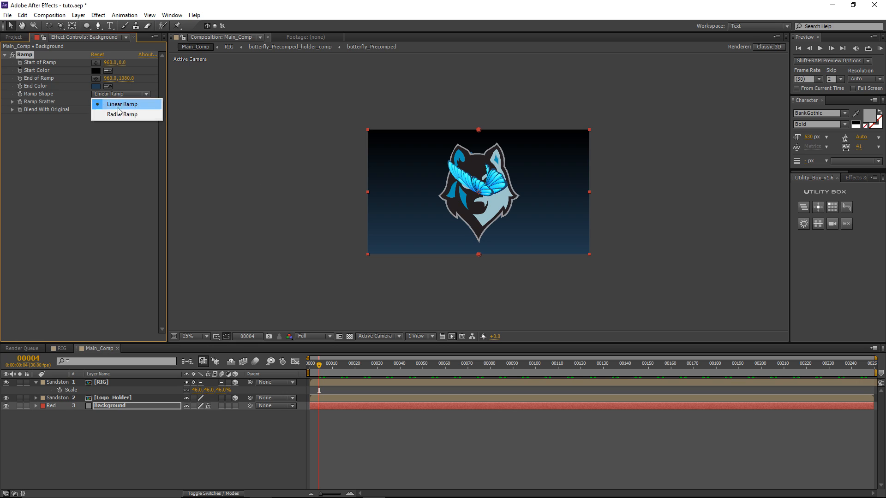
click(121, 114)
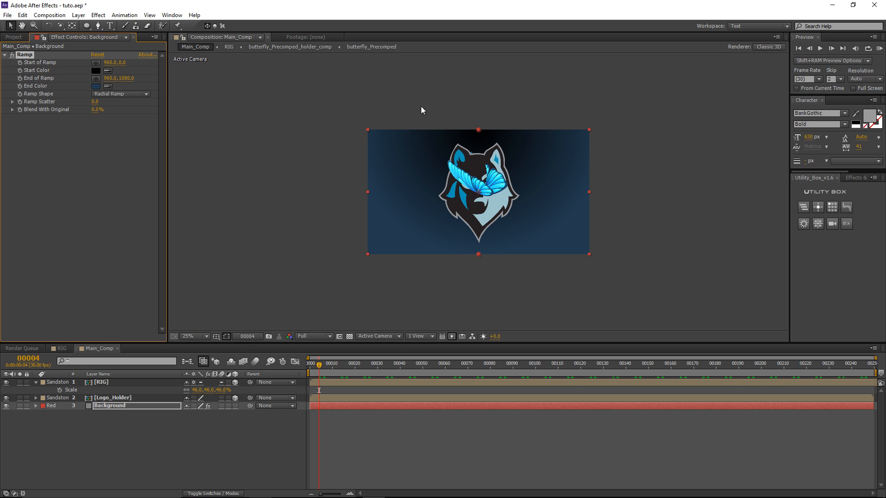
Step: Move the ramp start point, make the start colour dark blue and the end colour black
drag(477, 131, 477, 77)
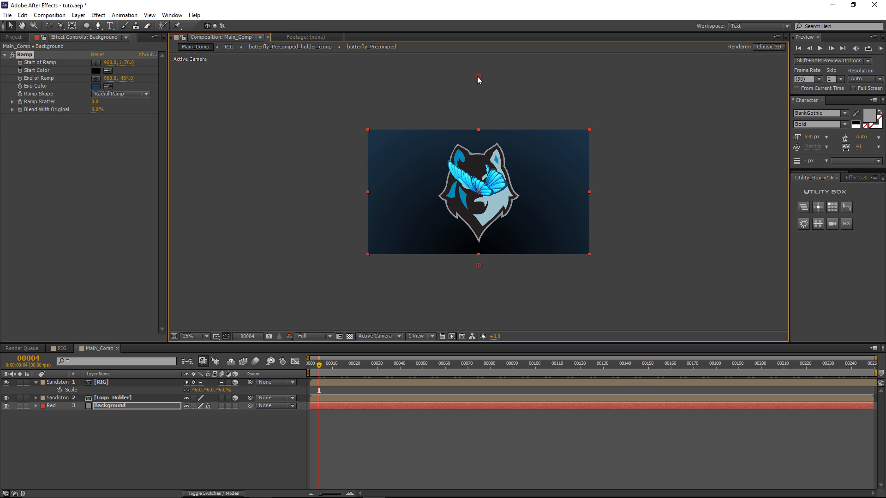
click(97, 70)
click(94, 379)
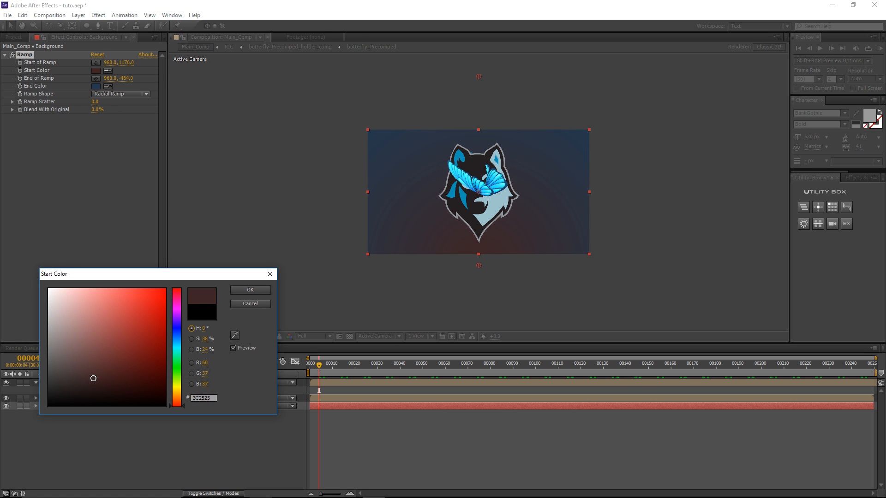
drag(180, 341, 180, 335)
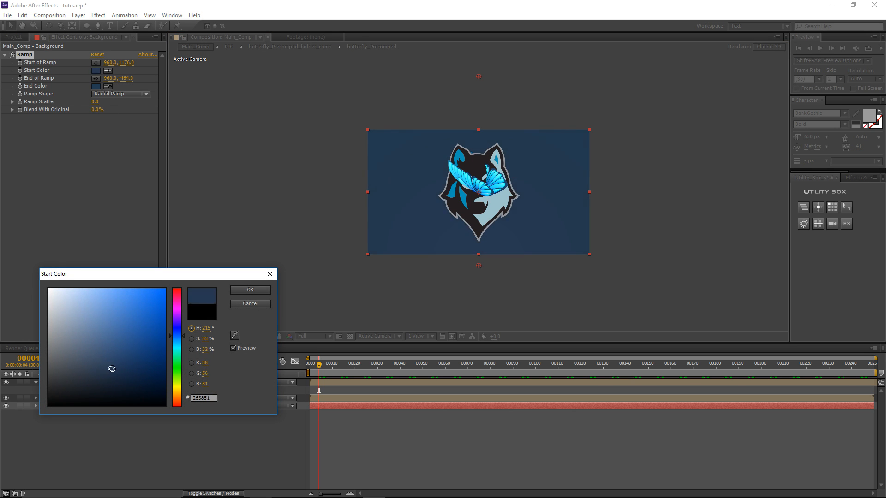
click(119, 371)
click(249, 290)
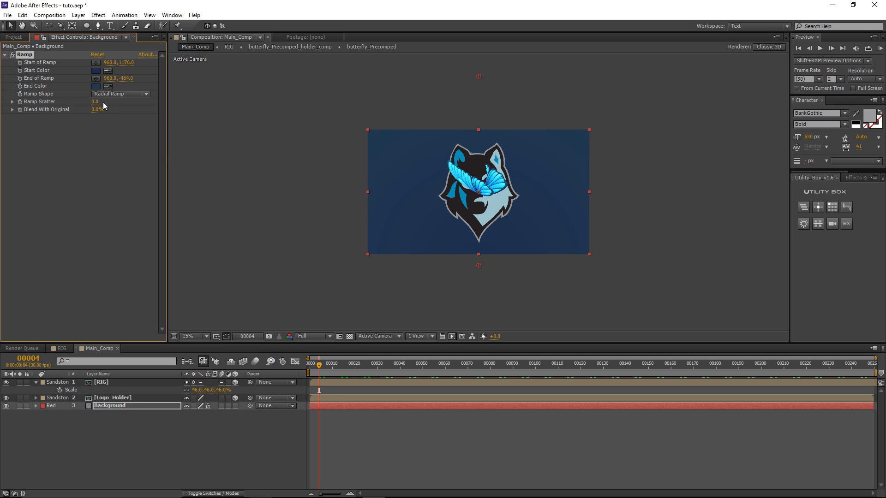
click(96, 93)
click(96, 86)
click(49, 405)
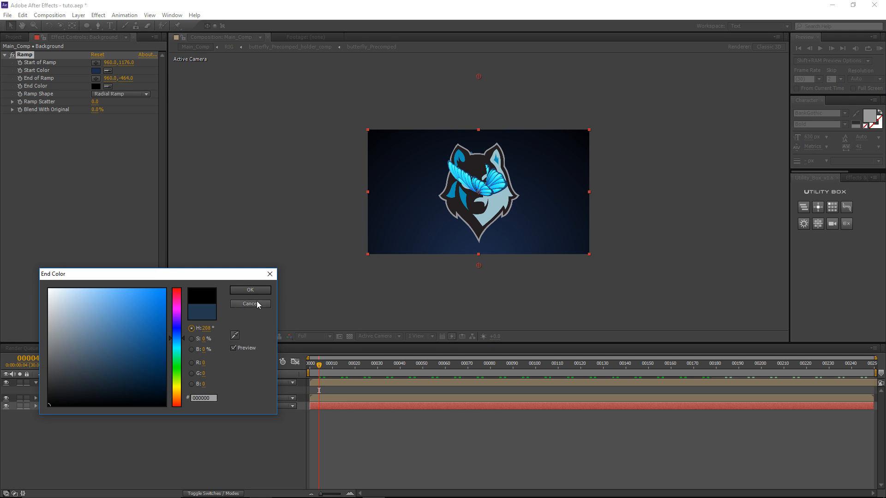
key(Return)
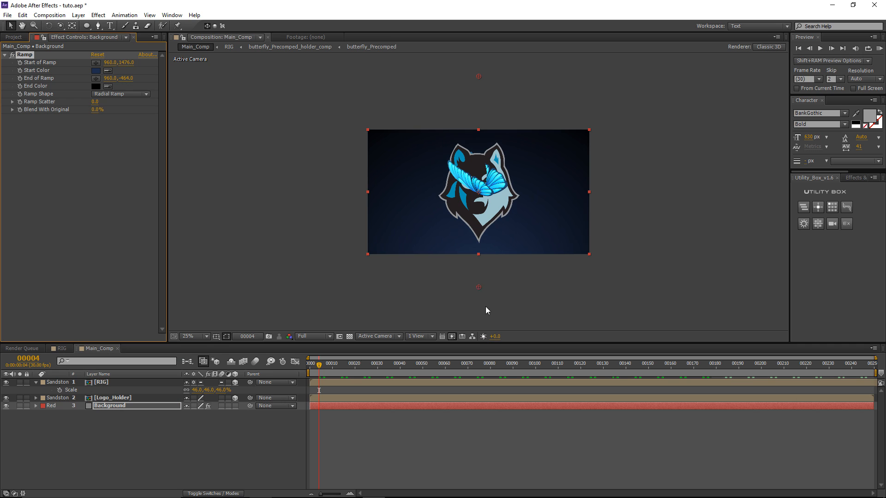
Step: Fine-tune the start blue and move the gradient end point further up
click(96, 71)
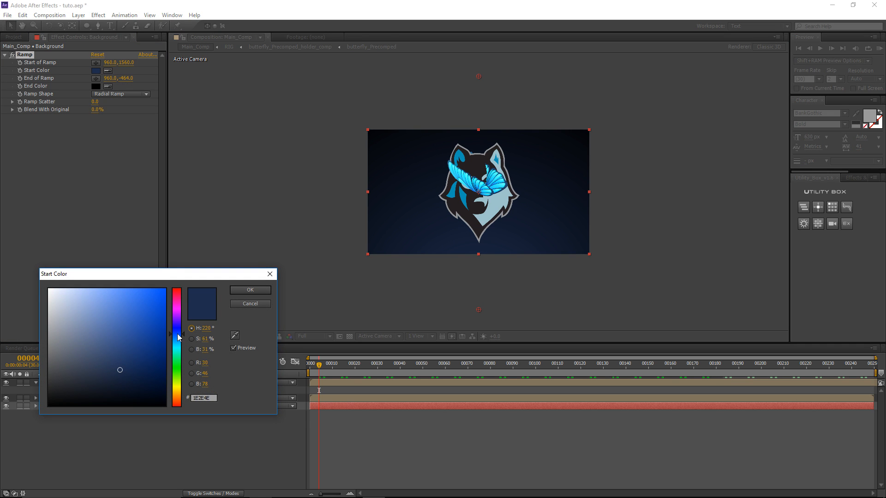
drag(177, 333, 182, 336)
click(238, 294)
scroll(437, 177, down, 1)
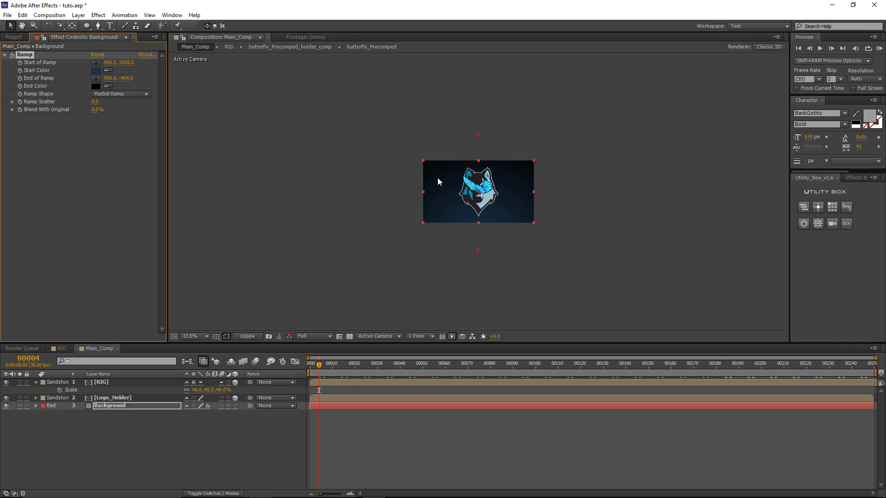
drag(479, 135, 476, 117)
scroll(434, 199, up, 2)
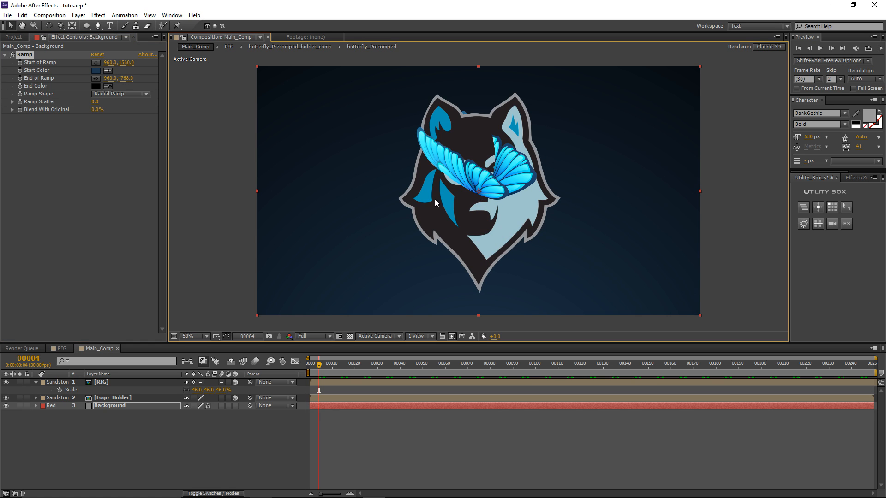
Step: Add a new camera, Camera 1, to Main_Comp with default settings
click(78, 14)
mouse_move(138, 25)
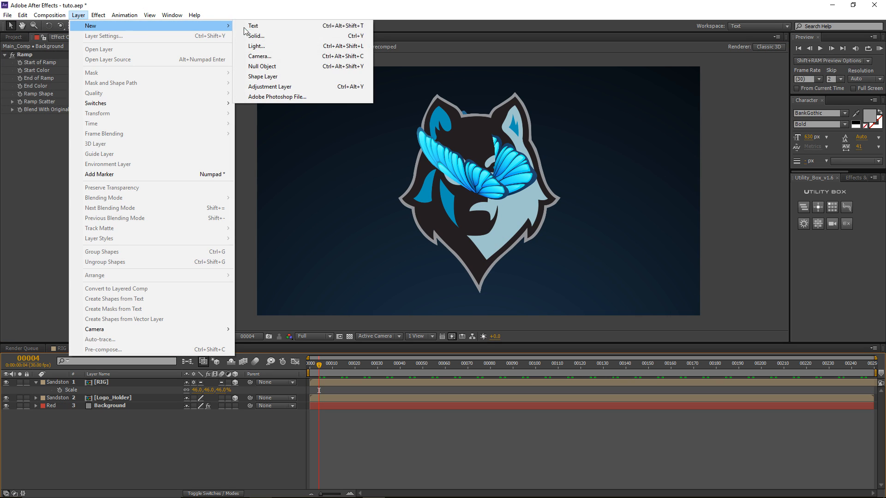
click(275, 57)
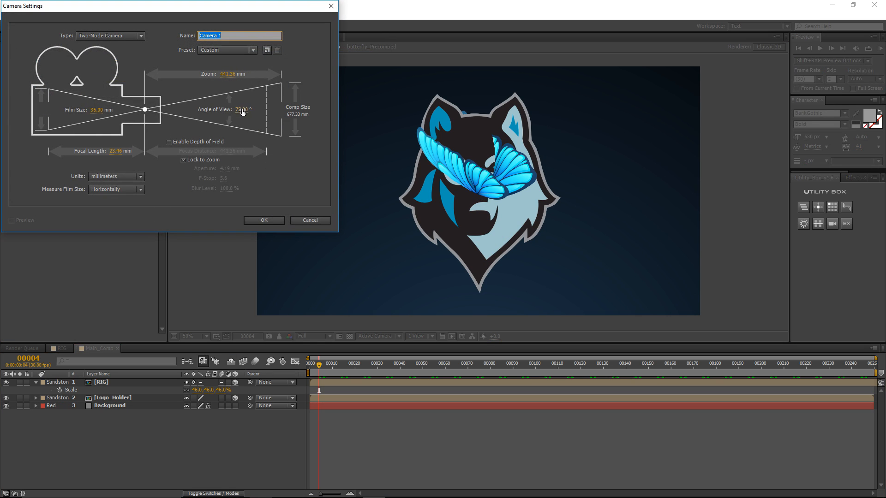
click(258, 222)
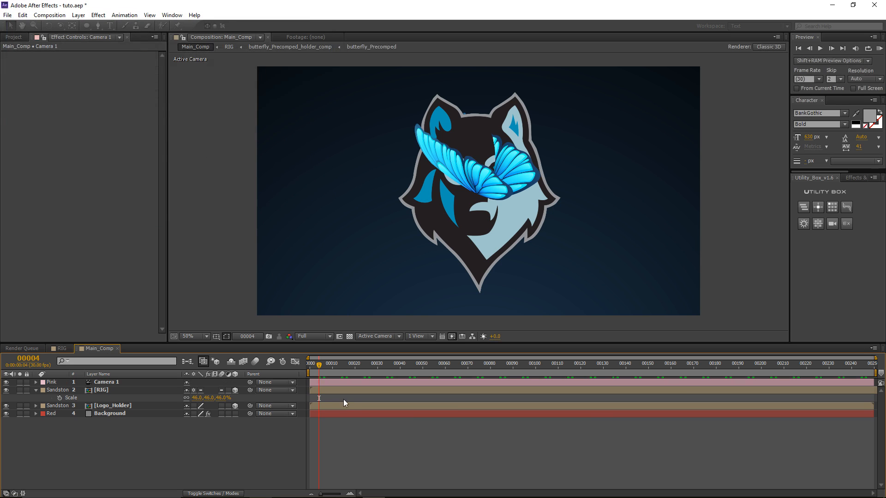
Step: Add a 3D null named Cam_Target and parent Camera 1 to it
click(79, 15)
mouse_move(90, 27)
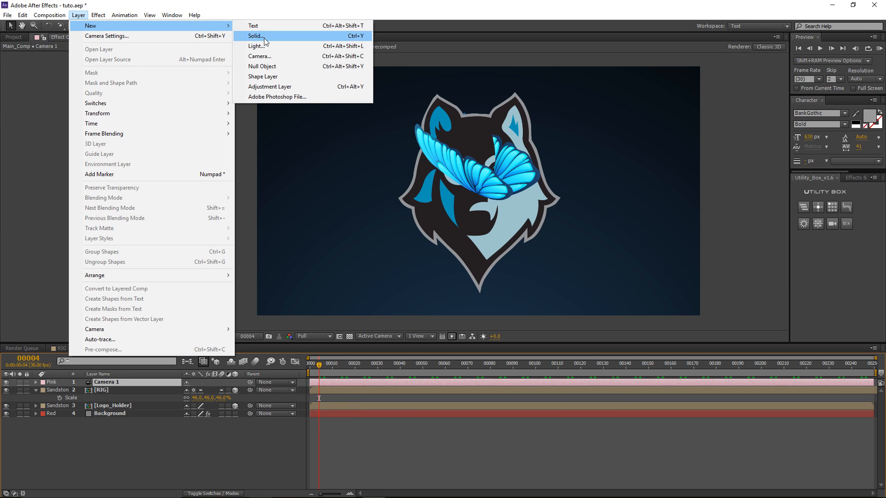
click(268, 69)
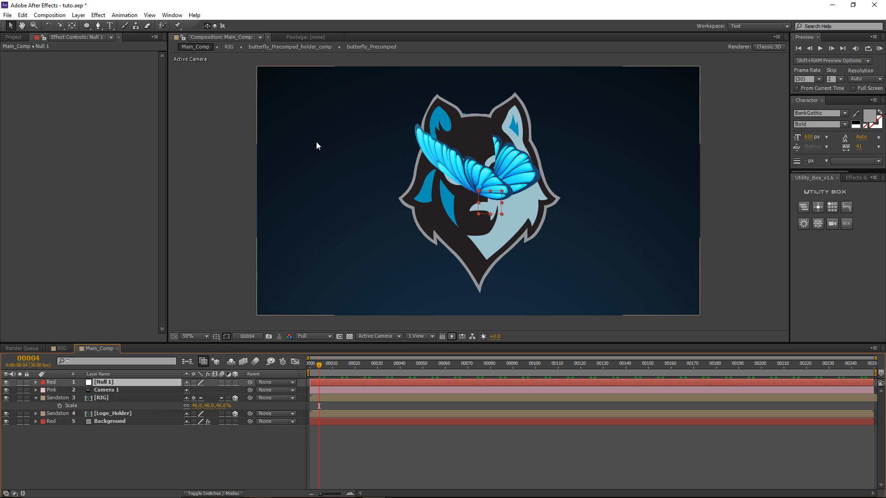
key(Return)
text(Cam_Ta)
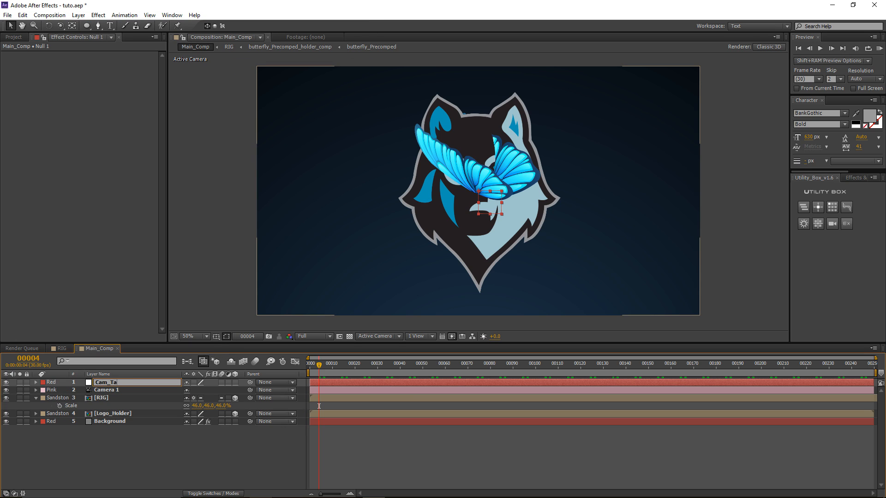
text(rget)
key(Return)
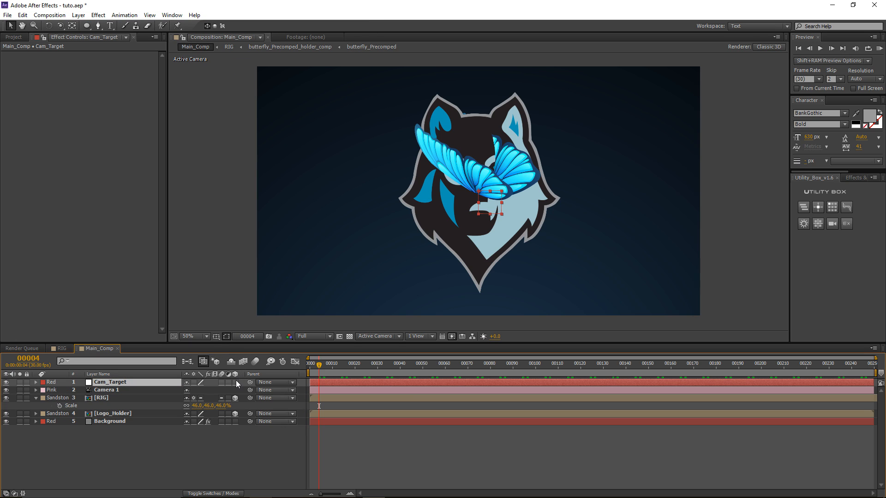
click(235, 382)
click(103, 391)
drag(250, 390, 154, 383)
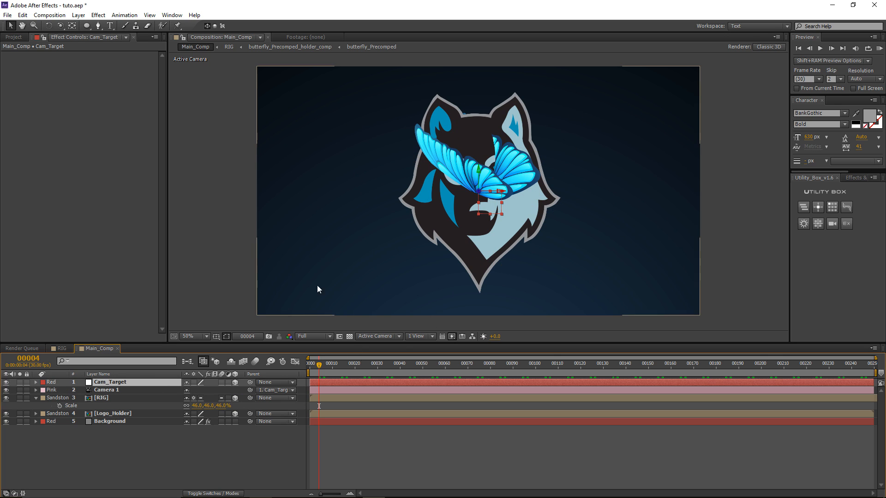
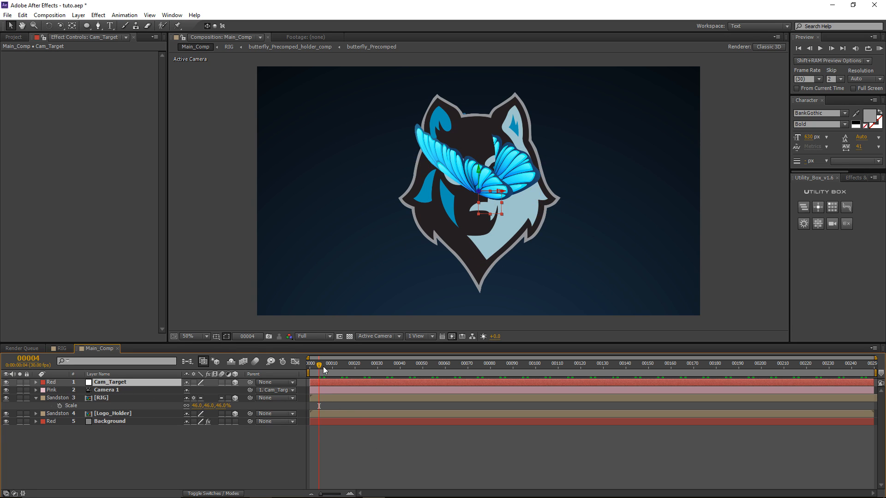
Step: Separate Cam_Target's Position dimensions and set its starting Y Position to 1286 at frame 0
drag(320, 370, 290, 373)
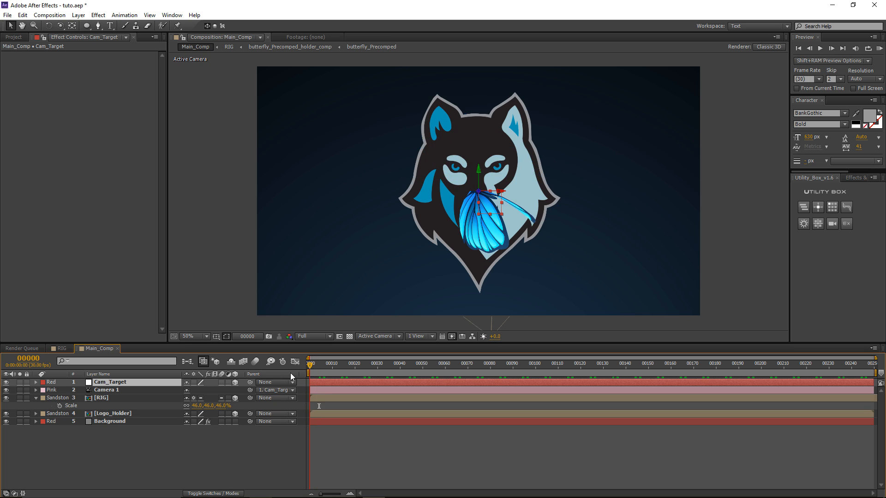
key(p)
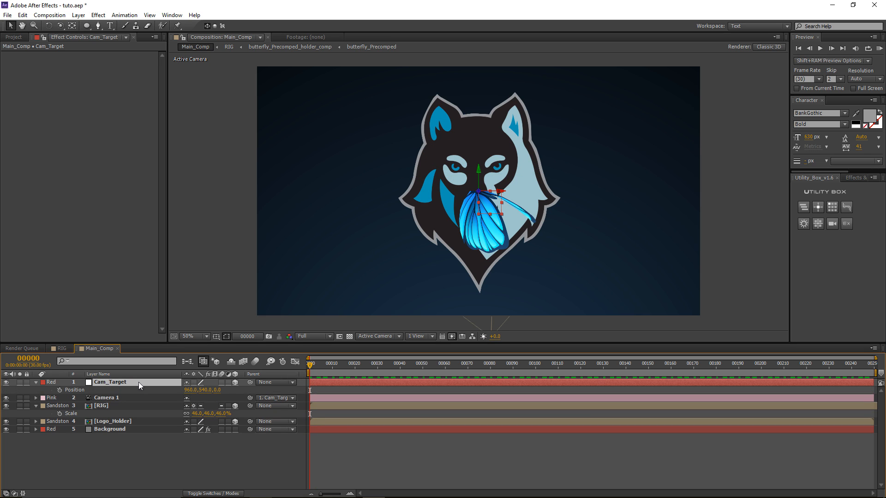
right_click(103, 391)
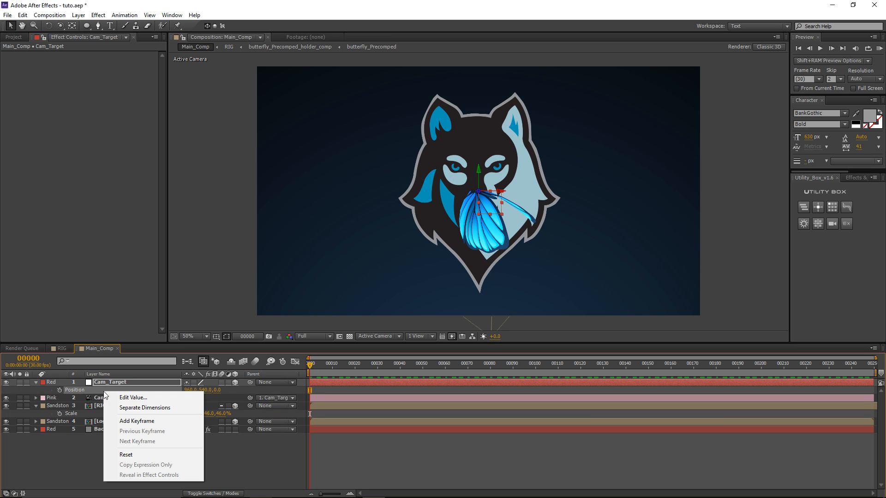
click(144, 408)
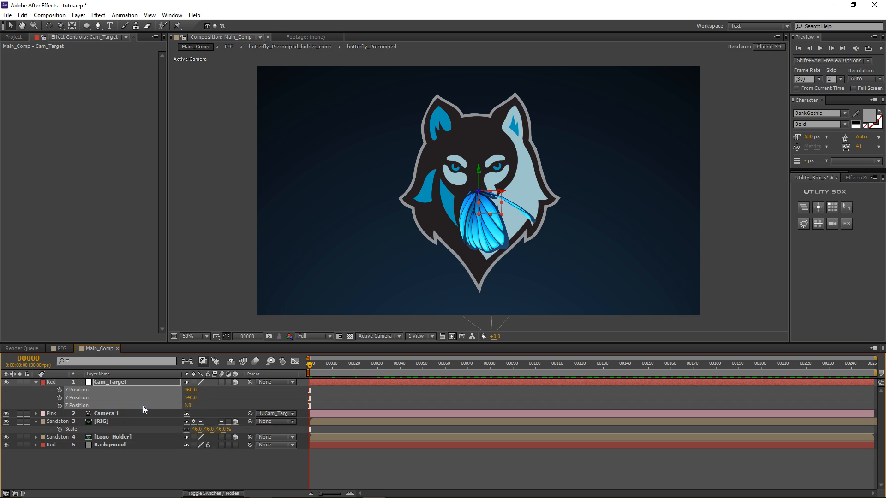
click(328, 395)
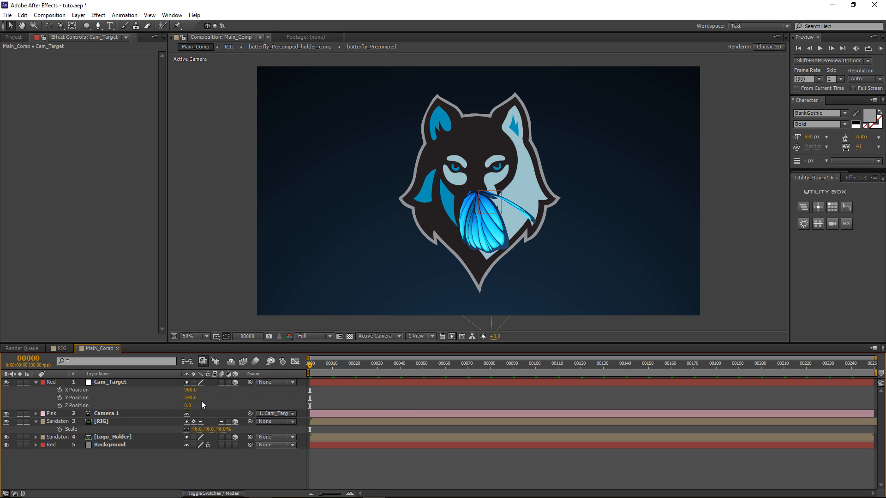
drag(191, 398, 603, 379)
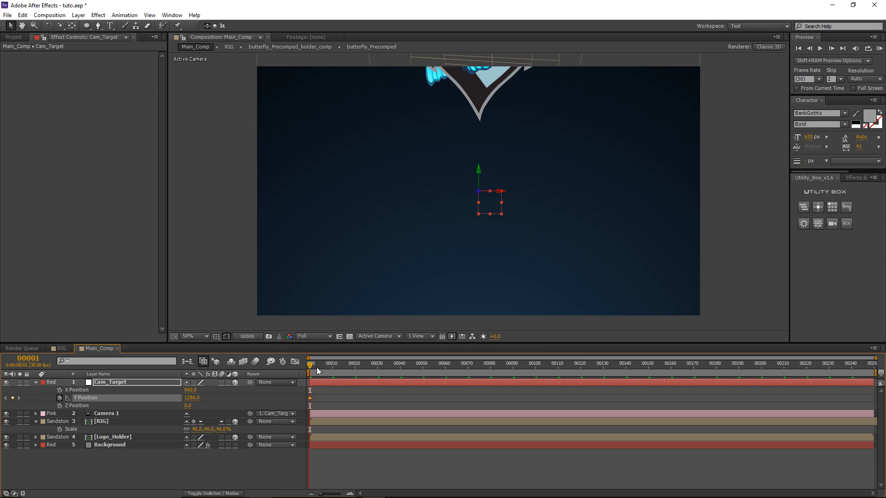
Step: At frame 150 lower Y Position to 561 and keyframe Z closer, then set the starting Z
drag(317, 371, 507, 378)
drag(562, 369, 649, 370)
drag(191, 397, 167, 410)
click(59, 405)
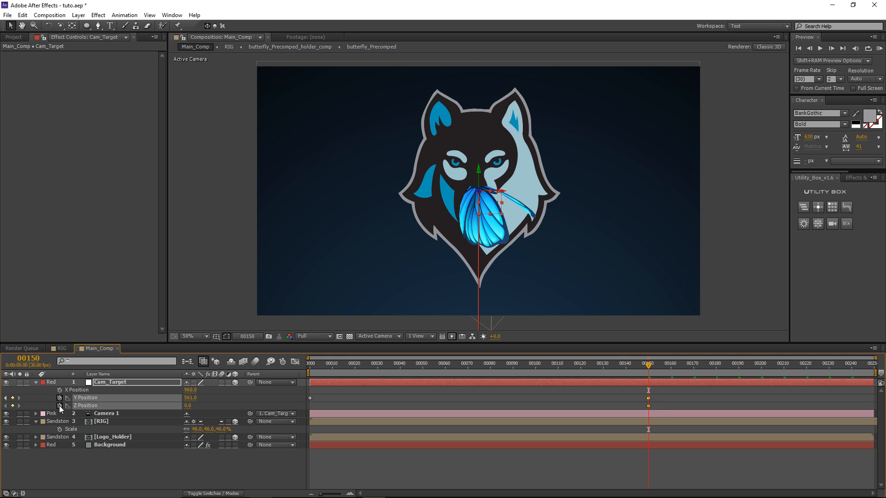
drag(189, 410, 93, 423)
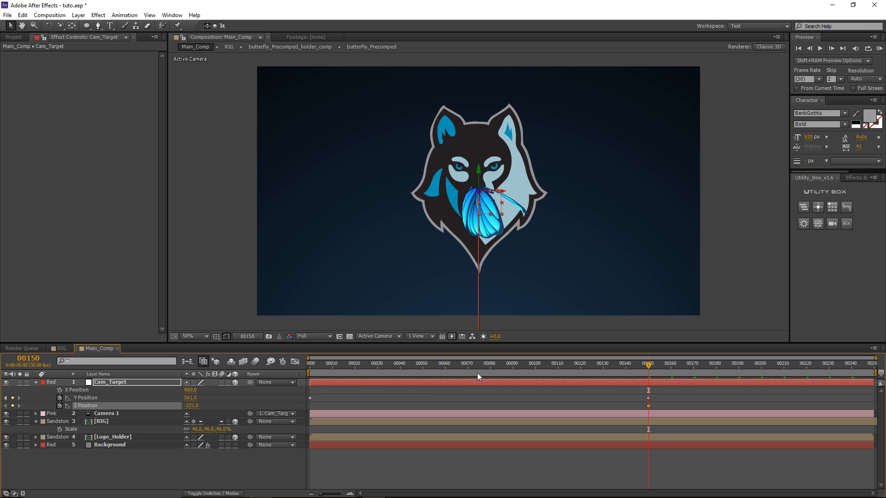
key(Home)
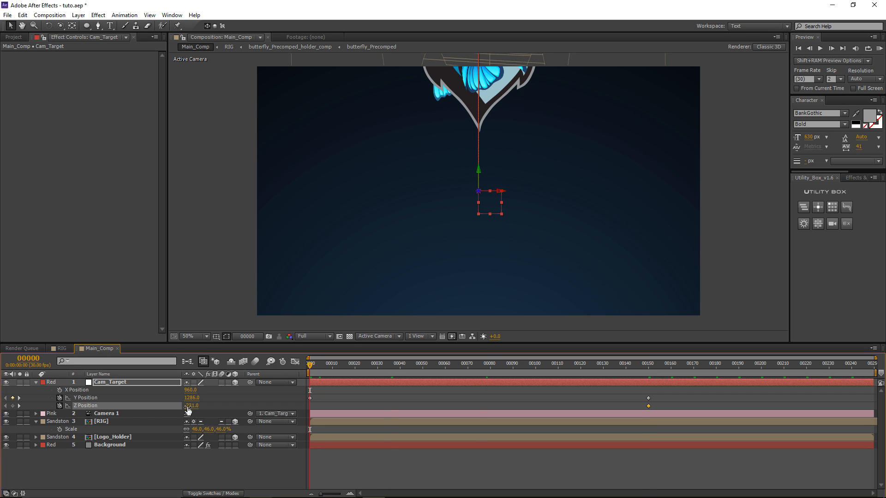
drag(289, 400, 363, 399)
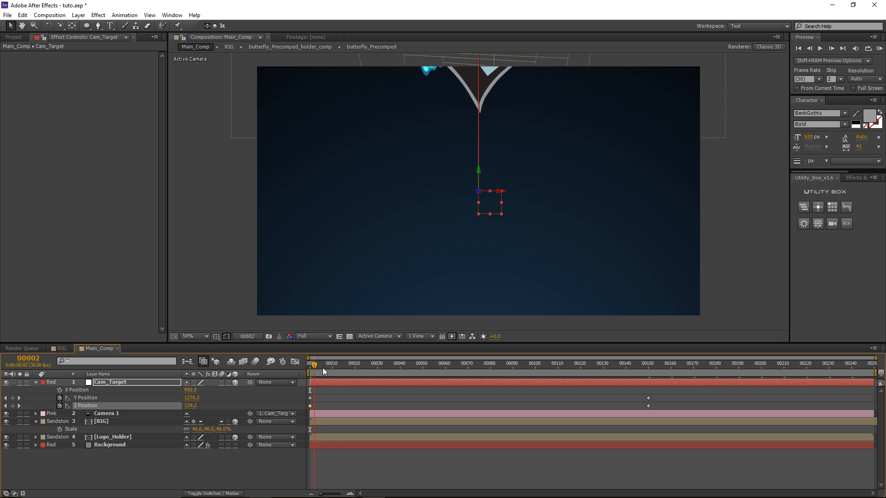
Step: Apply Easy Ease (F9) to the Y and Z keyframes and check the camera move
drag(322, 367, 305, 409)
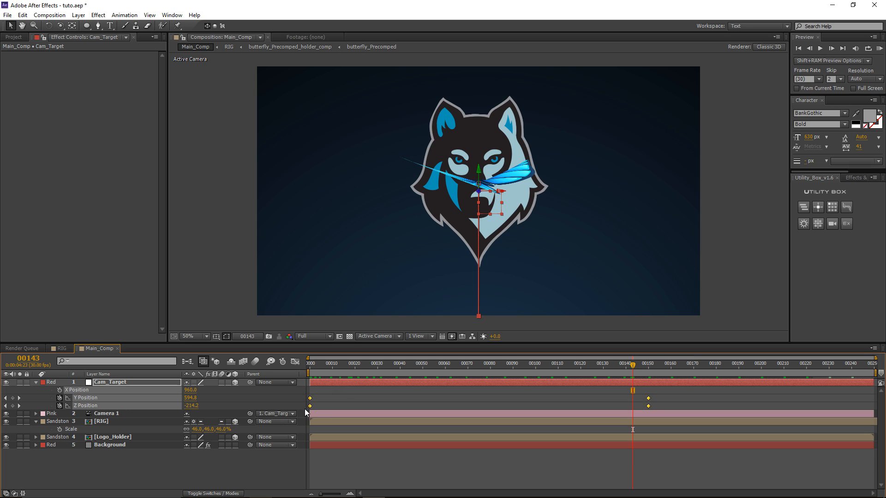
key(F9)
click(349, 391)
click(501, 367)
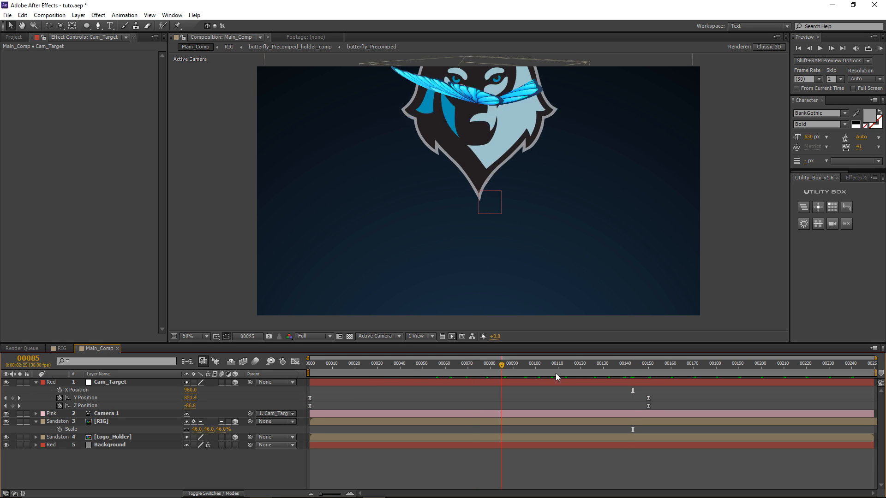
click(621, 368)
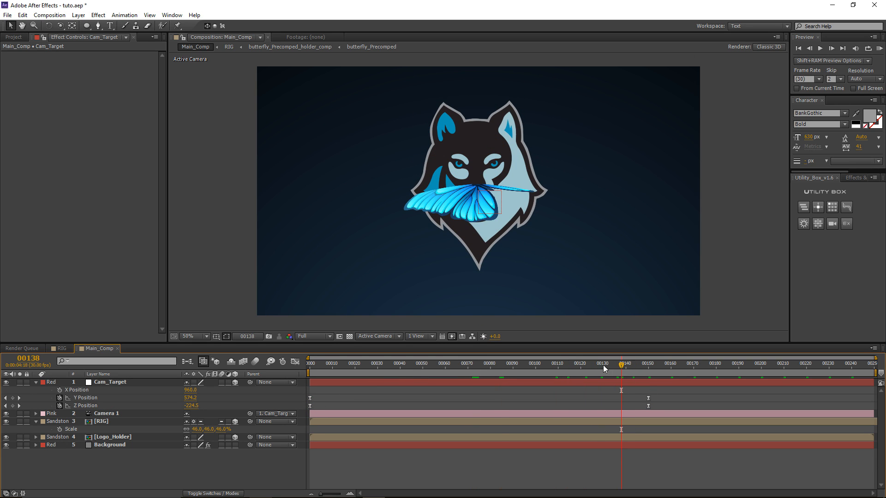
drag(602, 365, 539, 363)
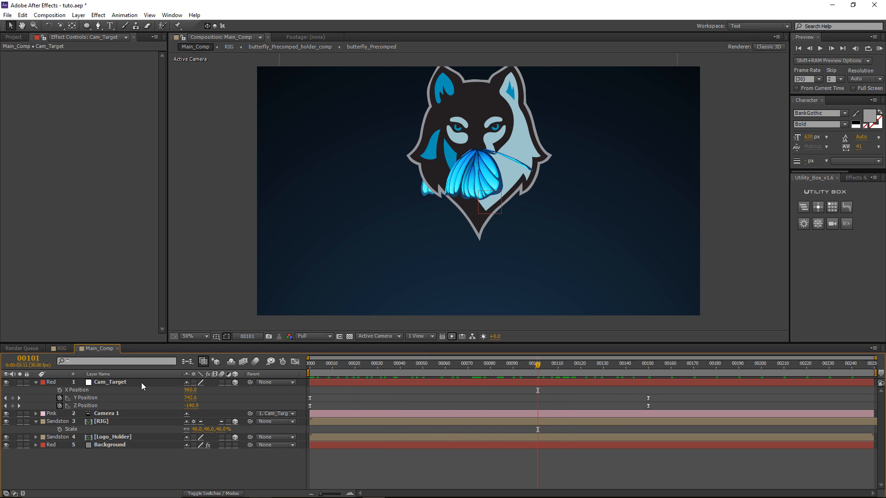
Step: Scale the butterfly RIG layer down to 35%
click(107, 422)
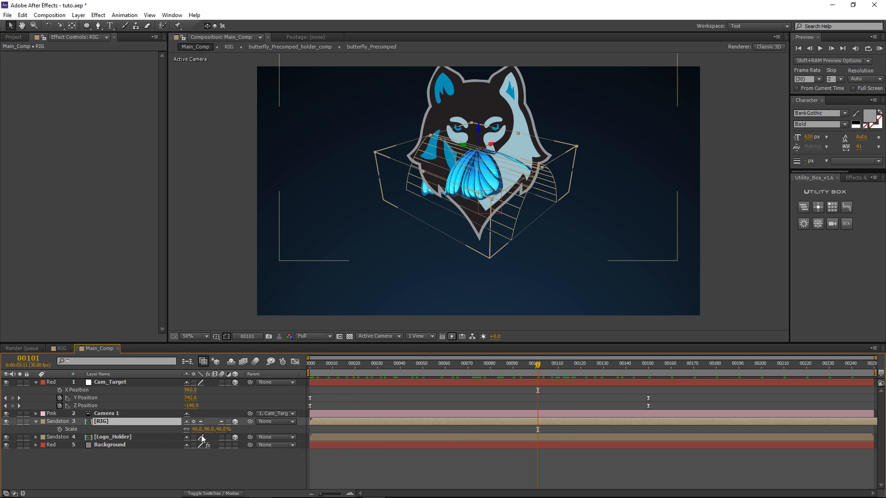
drag(198, 430, 192, 429)
key(F2)
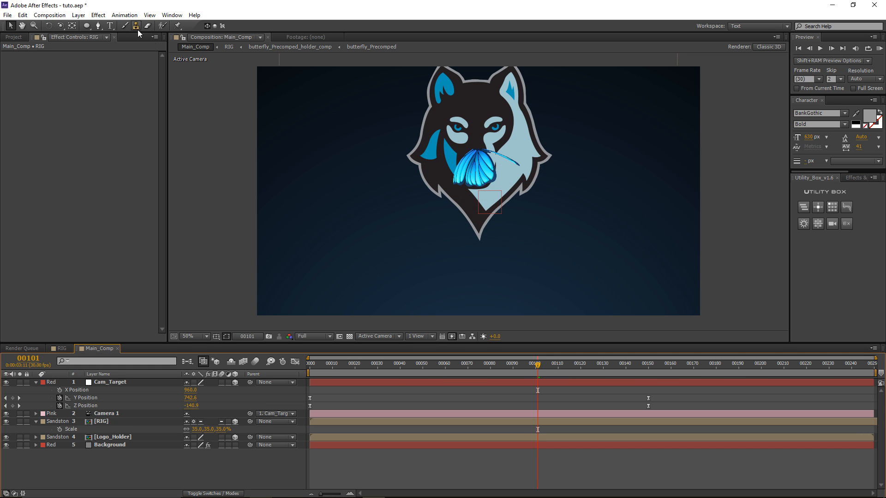
Step: Add a null object named Butterfly_Helper and place it below Camera 1
click(76, 15)
mouse_move(142, 26)
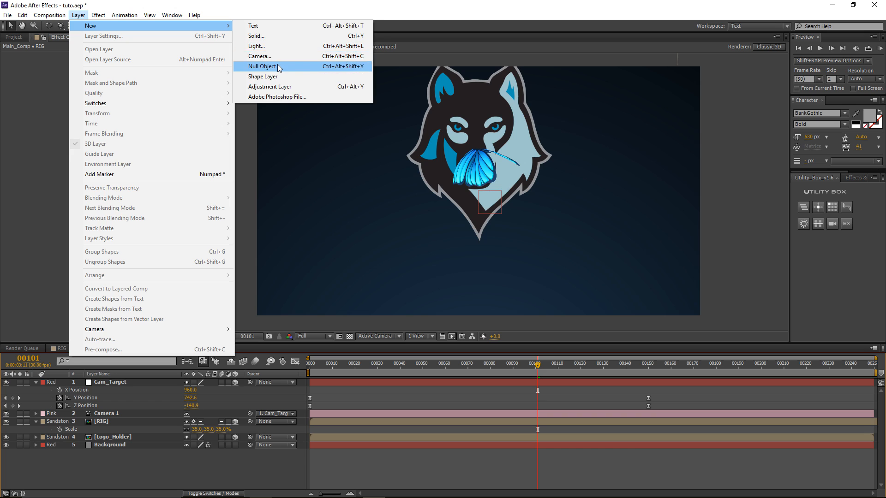
click(263, 66)
key(Return)
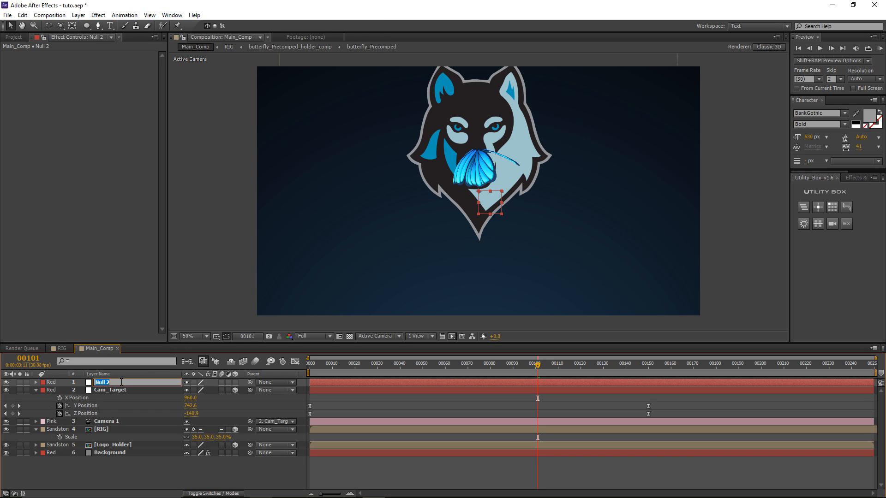
text(Butterfly_Helper)
key(Return)
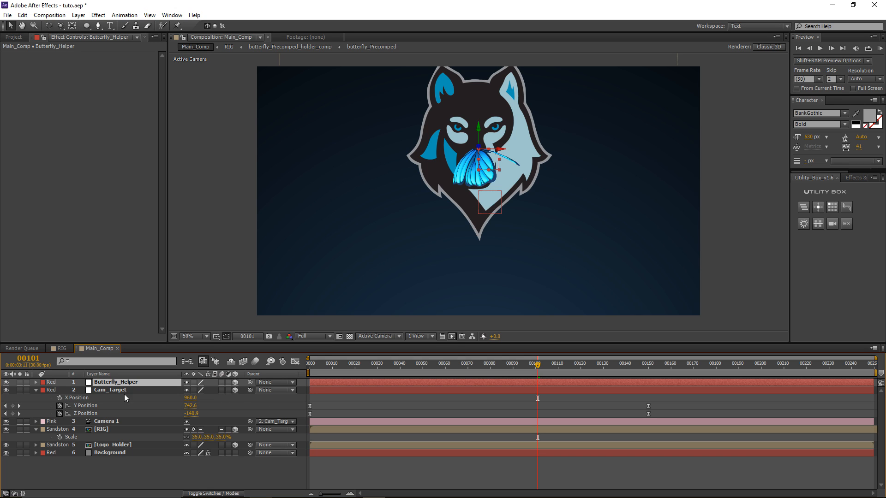
drag(110, 383, 111, 423)
Step: Parent RIG to Butterfly_Helper and separate Butterfly_Helper's Position into X, Y, Z
click(111, 430)
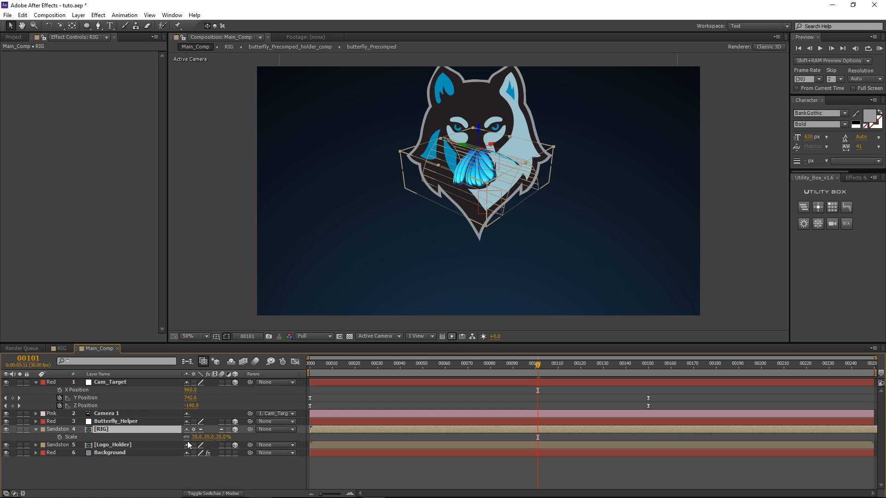
drag(250, 430, 150, 421)
click(149, 421)
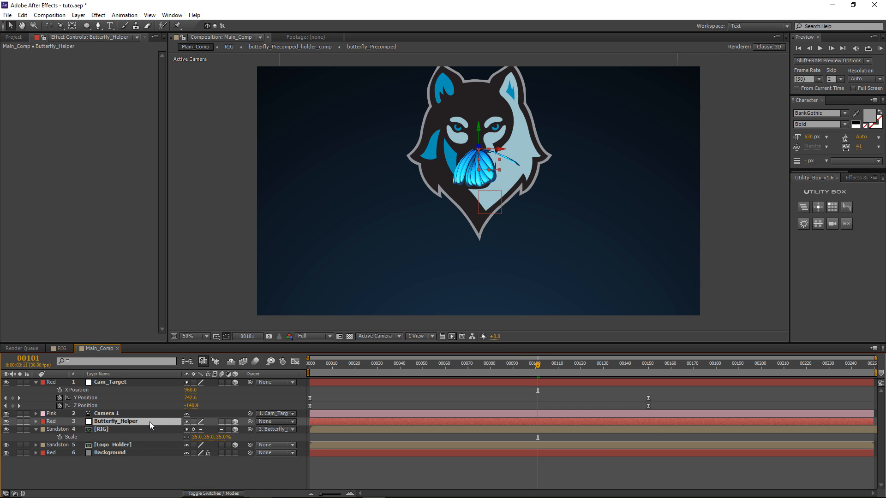
key(p)
right_click(90, 429)
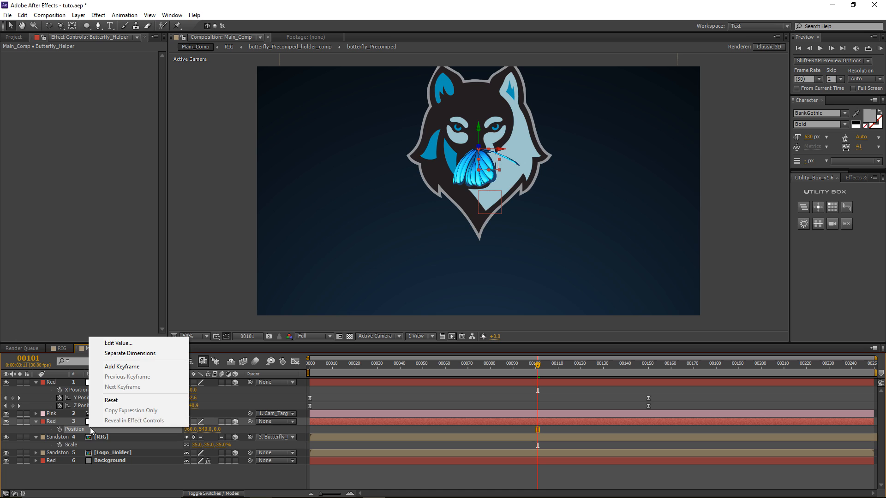
click(138, 354)
Step: Separate the RIG layer's Position into X, Y, Z dimensions
click(111, 453)
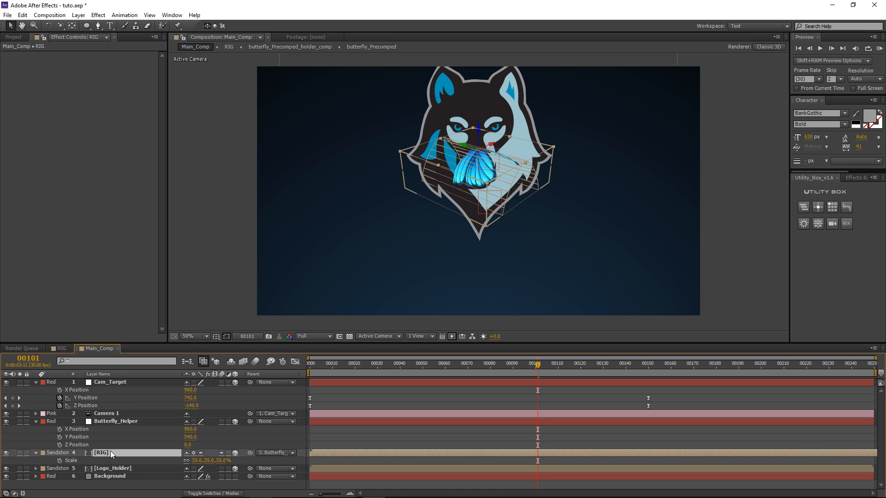
key(p)
right_click(90, 463)
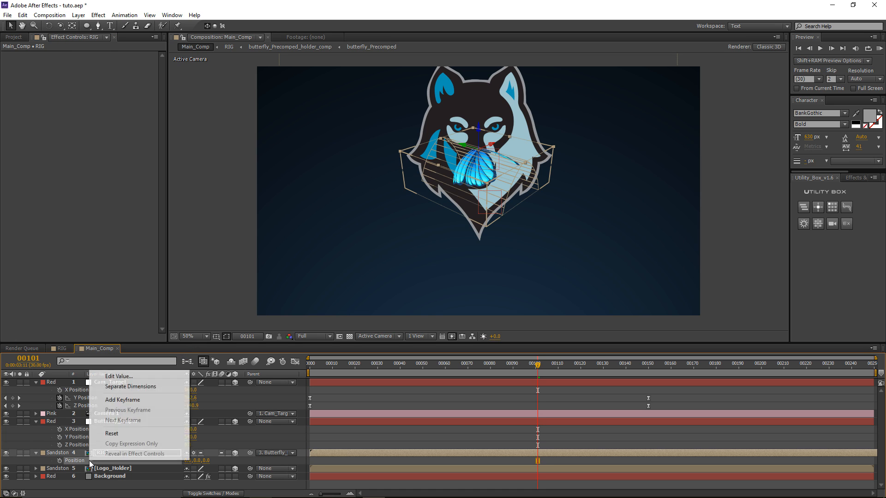
click(124, 386)
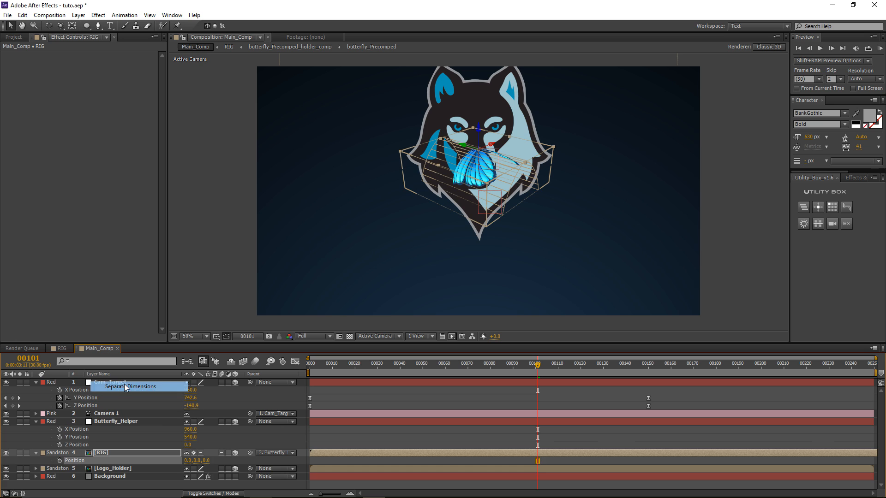
click(367, 336)
Step: Switch to Custom View 1 and rotate the butterfly rig around its Y axis
click(399, 438)
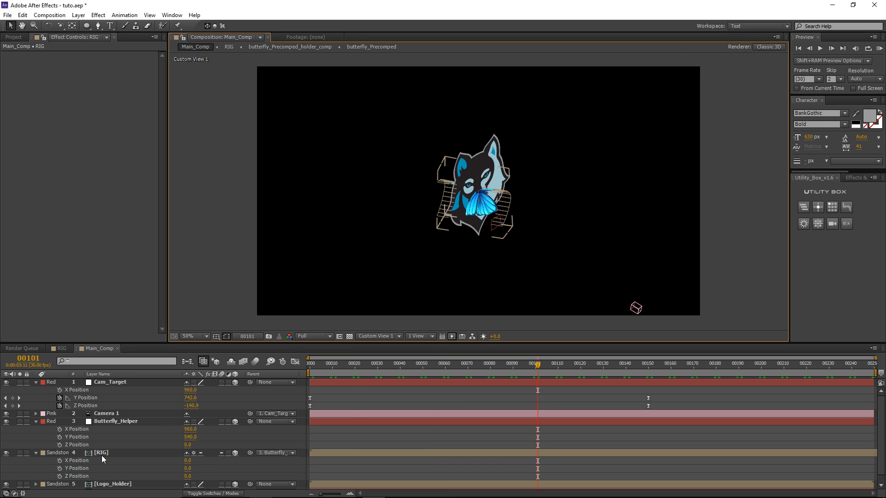
click(128, 453)
scroll(478, 208, up, 1)
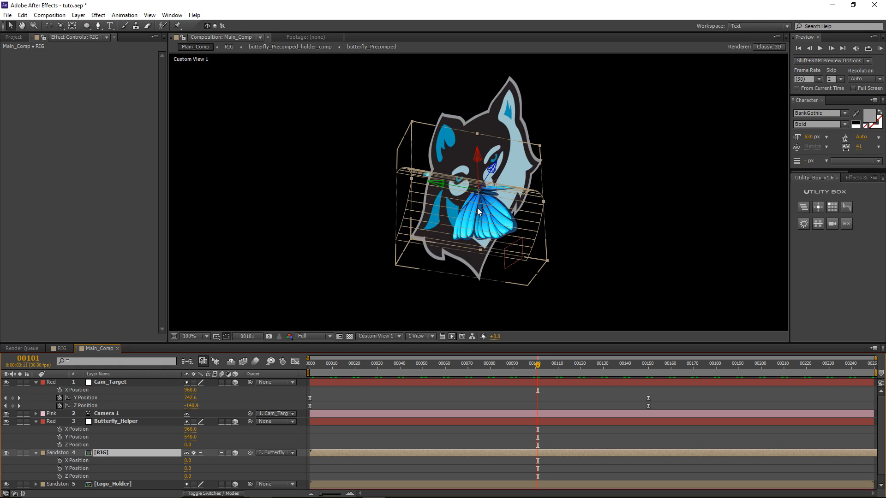
scroll(478, 208, down, 1)
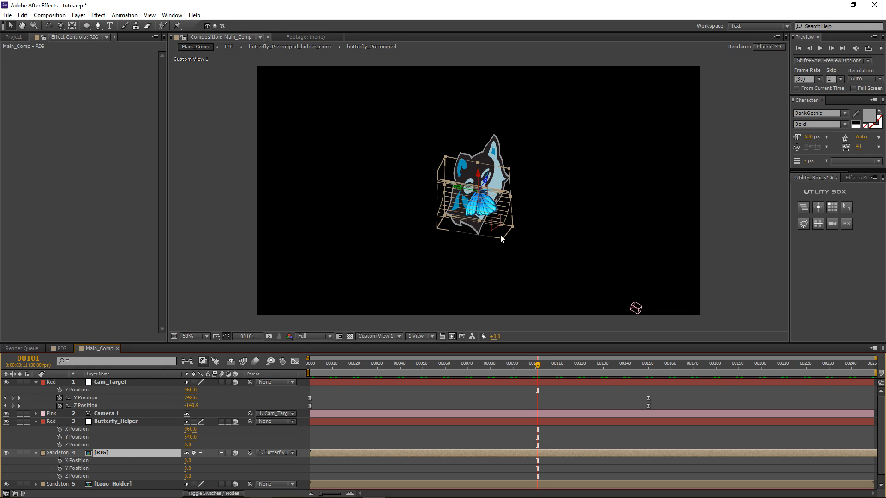
scroll(501, 239, up, 1)
key(w)
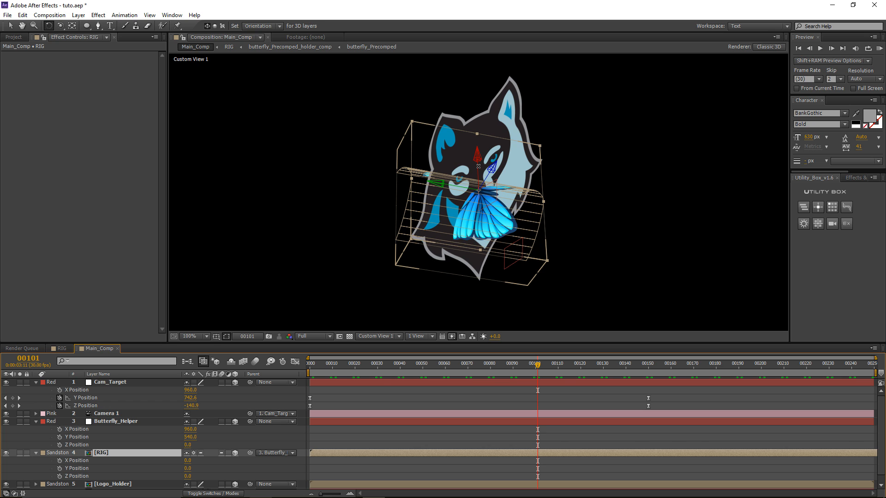
drag(480, 166, 503, 230)
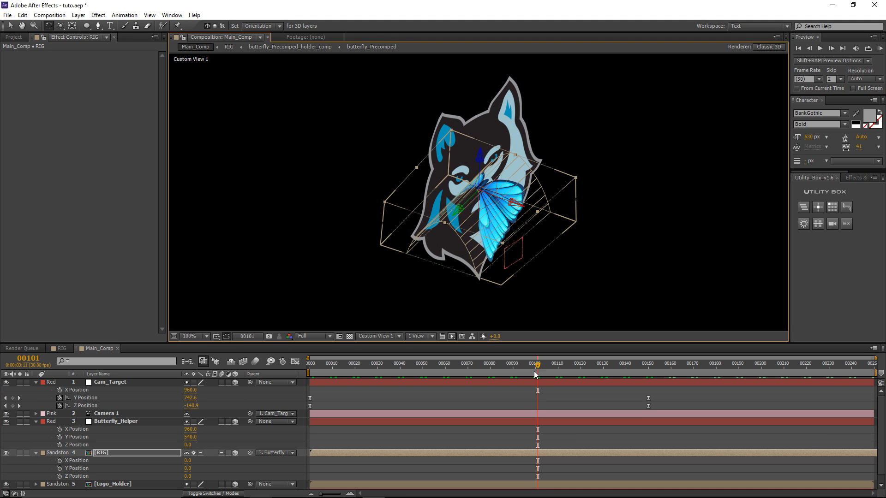
mouse_move(534, 371)
mouse_down()
mouse_move(511, 374)
mouse_move(533, 372)
mouse_up()
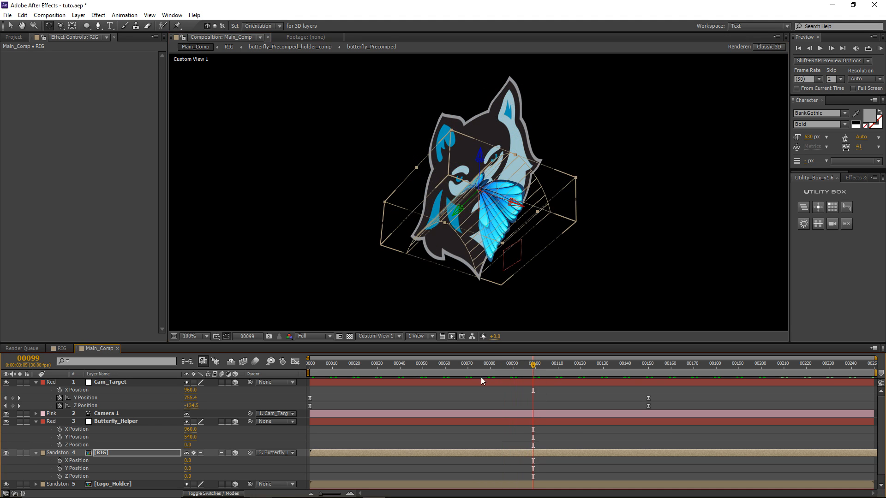
Step: Push the RIG layer's Z Position back to -804
click(133, 453)
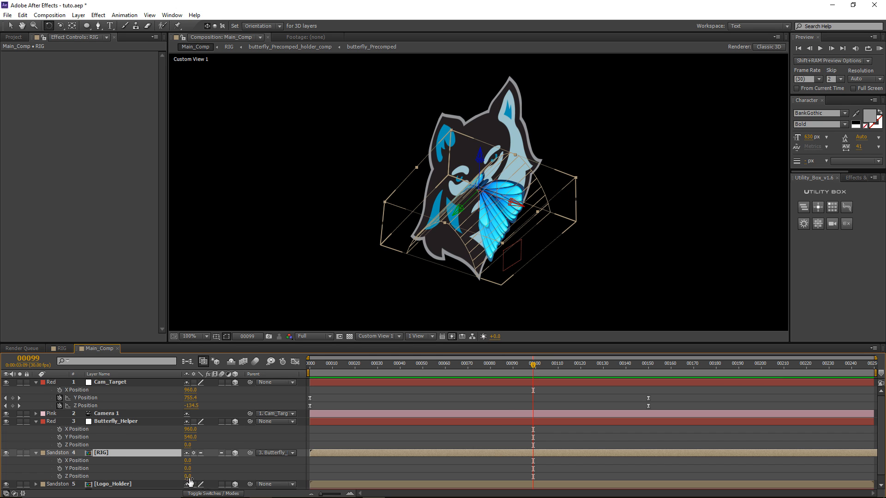
mouse_move(188, 477)
mouse_down()
mouse_move(203, 481)
mouse_move(173, 482)
mouse_up()
scroll(421, 233, down, 1)
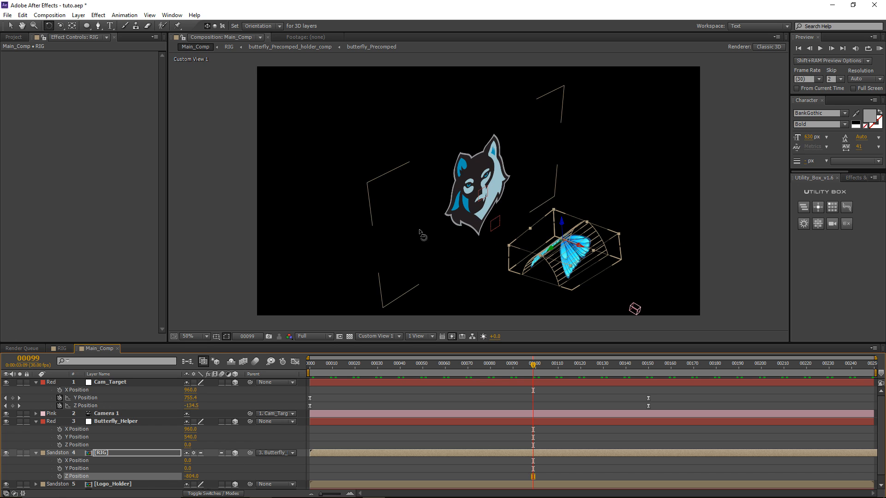
click(126, 424)
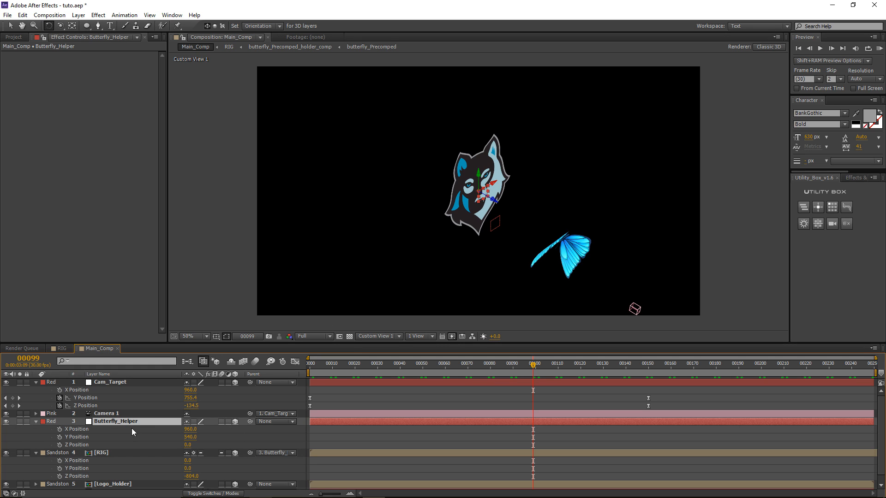
Step: Try swinging Butterfly_Helper around the logo and turn the butterfly rig to lie horizontally
key(r)
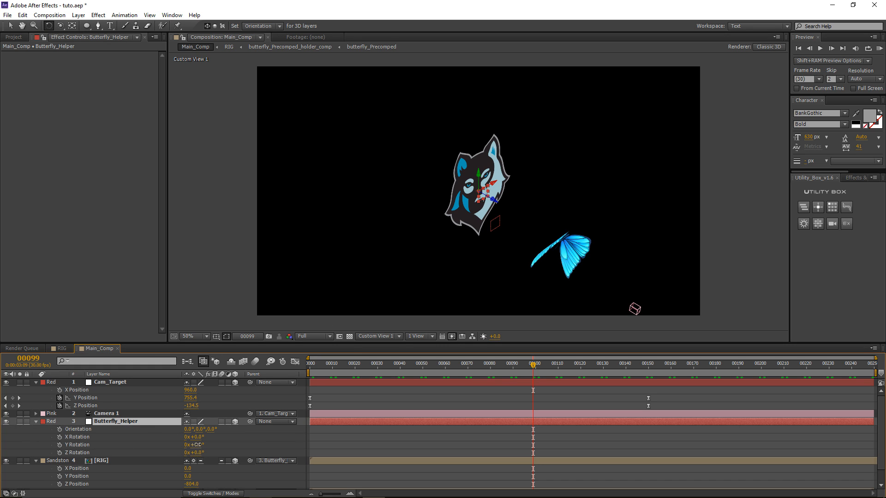
drag(198, 445, 340, 464)
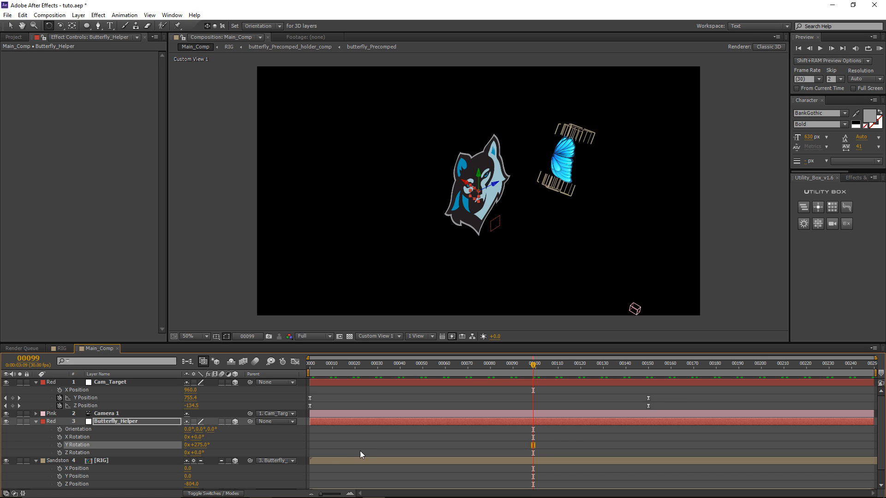
click(571, 161)
key(period)
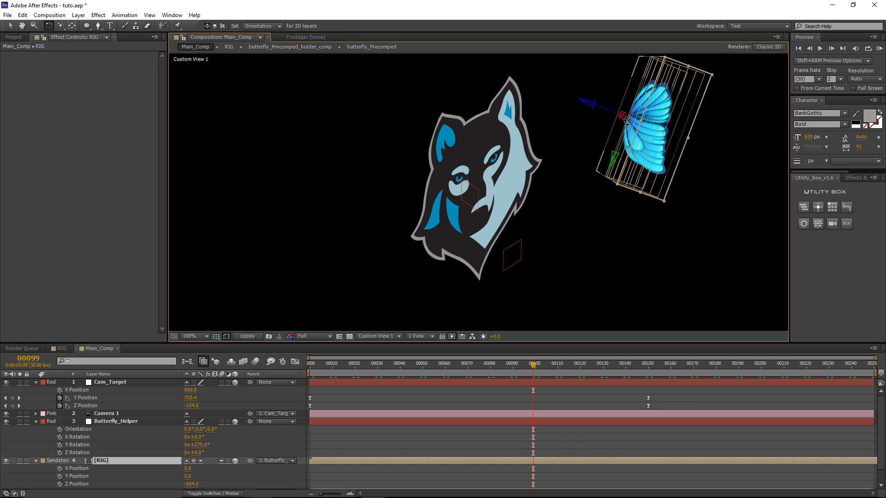
drag(623, 116, 644, 99)
click(148, 460)
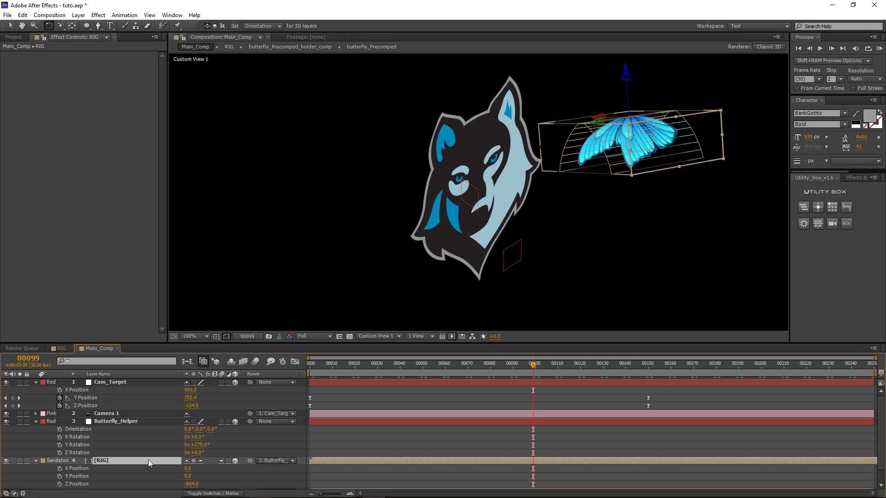
Step: Enter RIG Orientation values 270°, 0°, 270° and reset Butterfly_Helper's Y Rotation to 0
key(r)
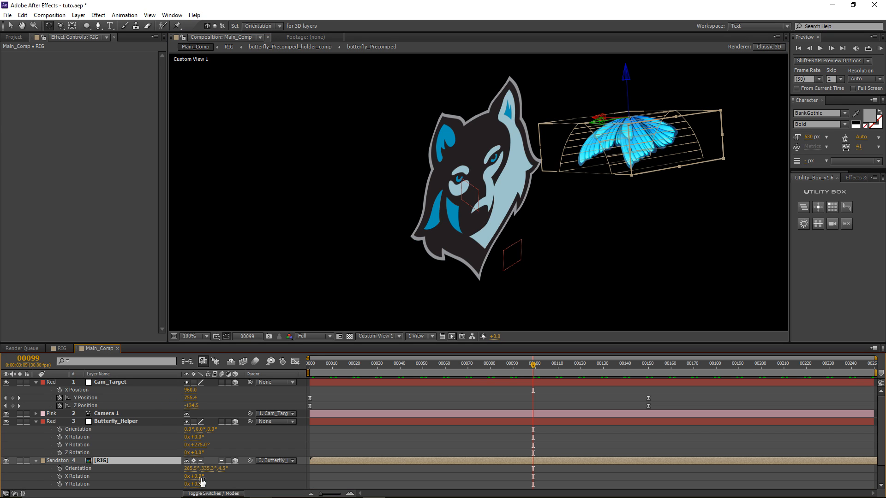
text(270)
key(Return)
click(217, 469)
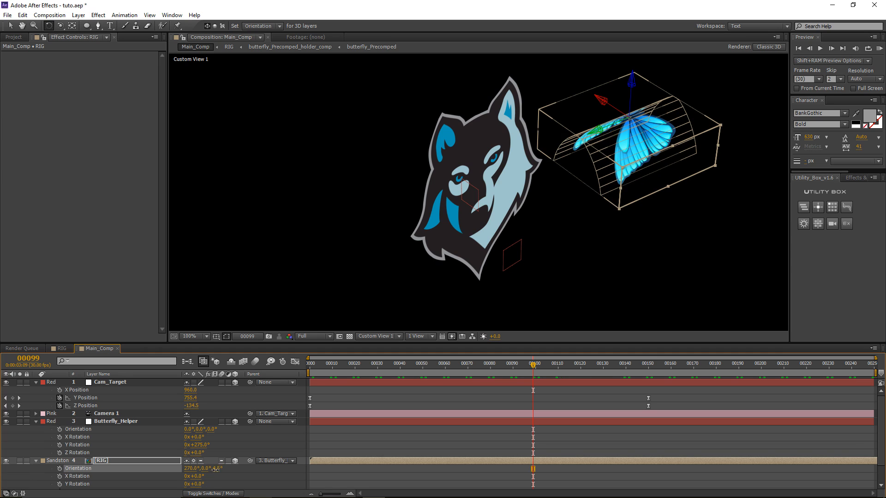
text(0)
key(Return)
key(comma)
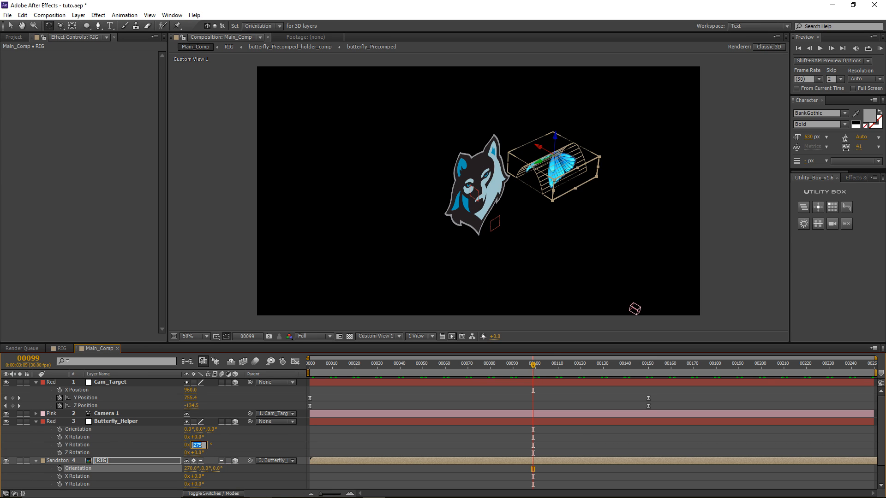
text(0)
key(Return)
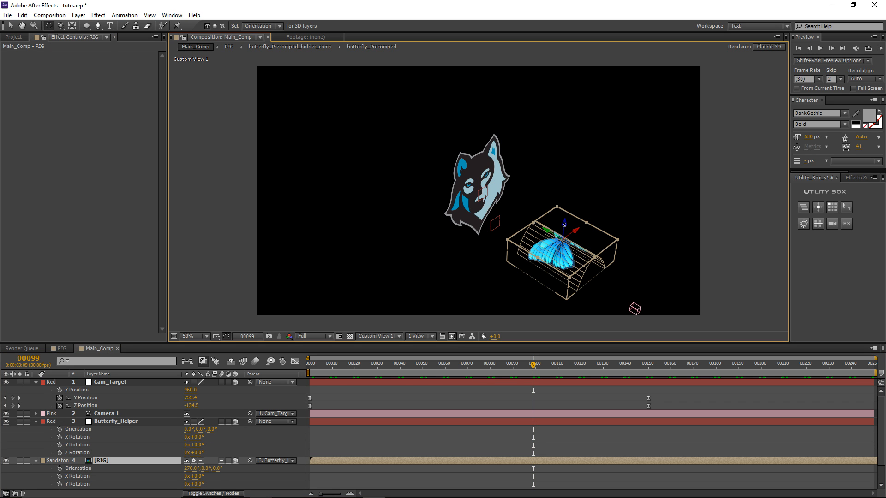
drag(564, 225, 582, 227)
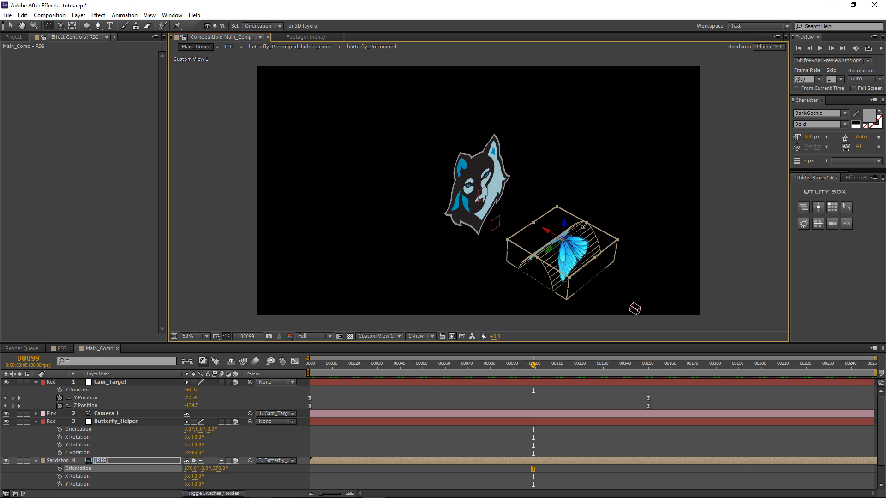
click(121, 422)
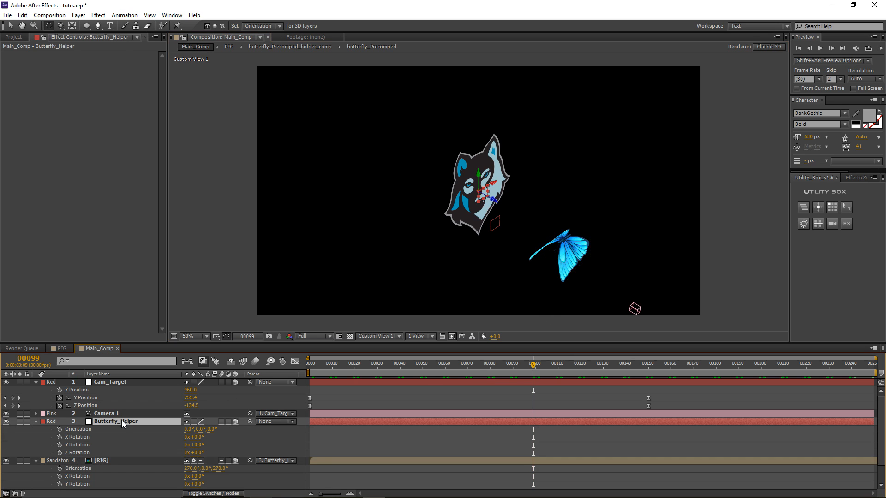
Step: Undo a trial rotation, then give Butterfly_Helper's Y Rotation the expression time*120 and scrub to check
drag(195, 445, 269, 470)
key(ctrl+z)
alt+click(59, 445)
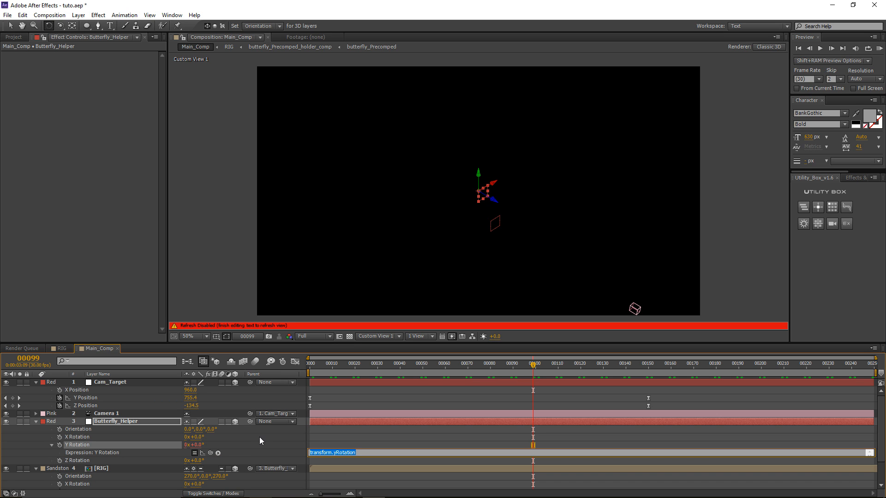
text(time*120)
click(425, 440)
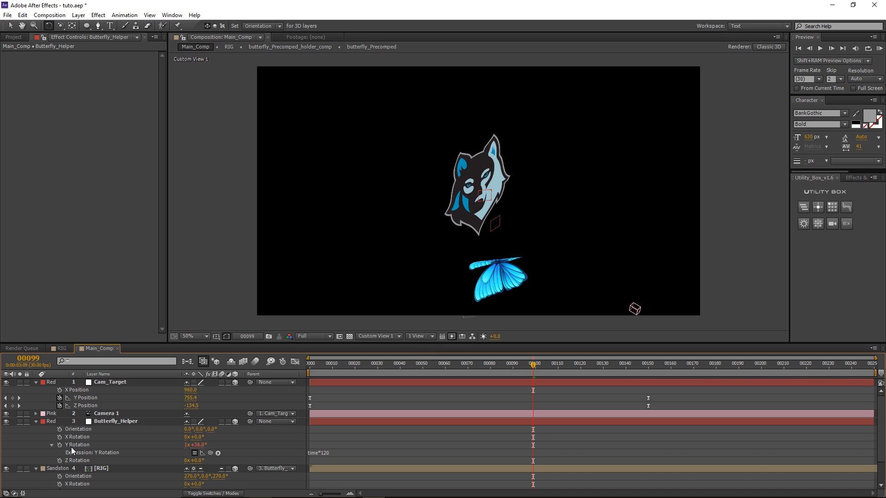
drag(533, 367, 508, 355)
scroll(336, 421, down, 2)
click(125, 438)
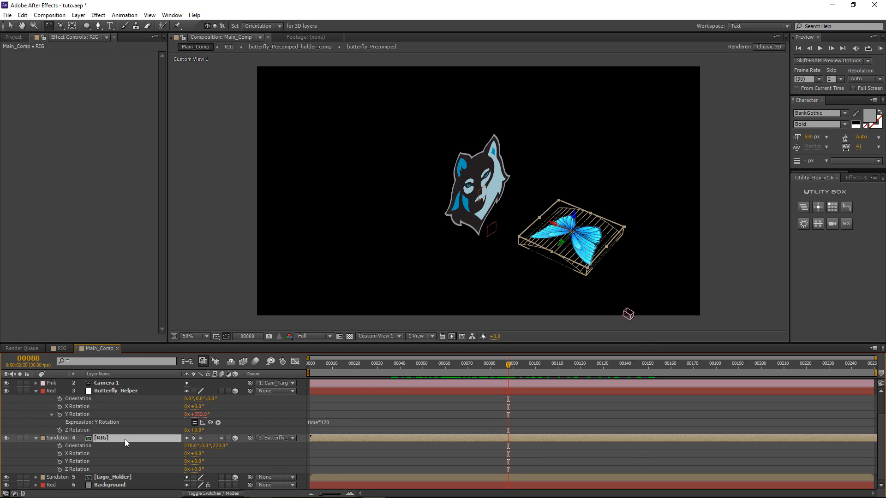
Step: Move RIG's Z Position to -375 and view the orbit through the Active Camera
key(p)
mouse_move(193, 473)
mouse_down()
mouse_move(171, 475)
mouse_move(381, 459)
mouse_up()
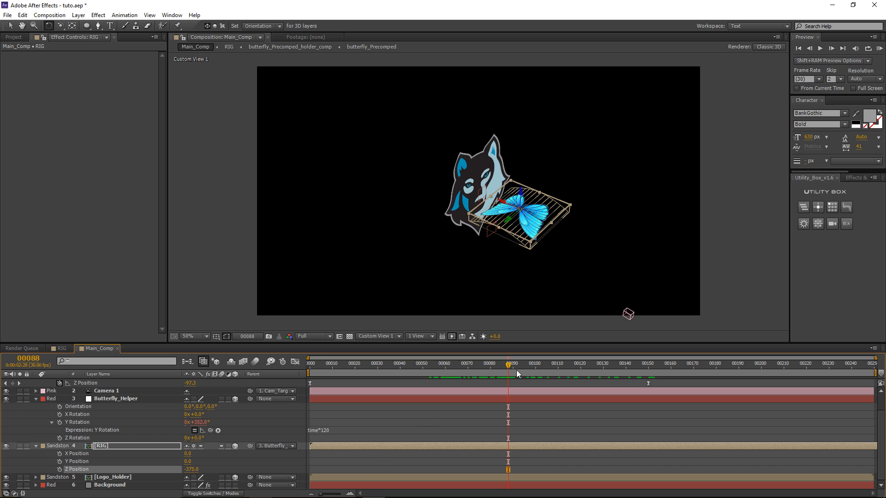
drag(516, 369, 627, 359)
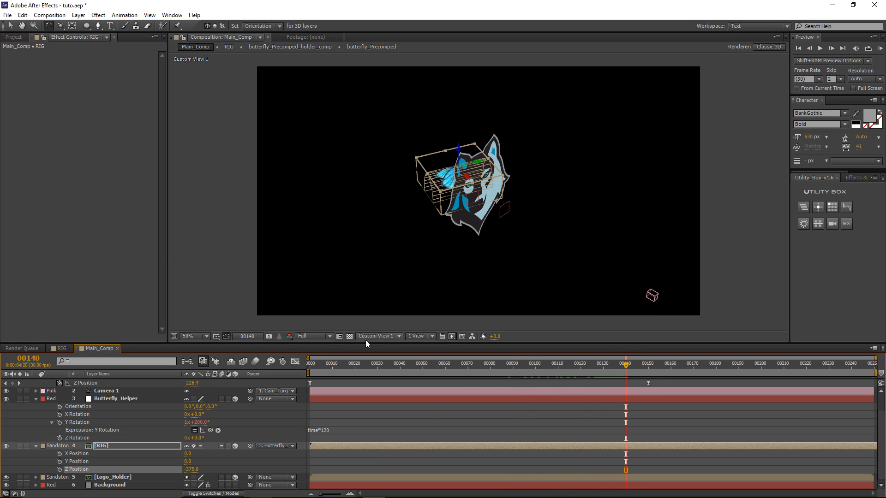
click(378, 336)
click(386, 347)
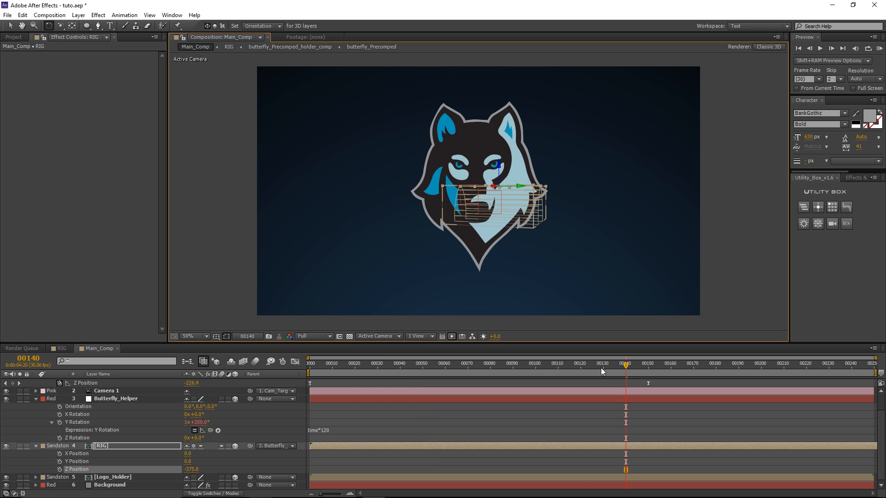
drag(601, 367, 528, 366)
Step: Scale the RIG layer down to 22% and scrub earlier frames
click(183, 447)
key(s)
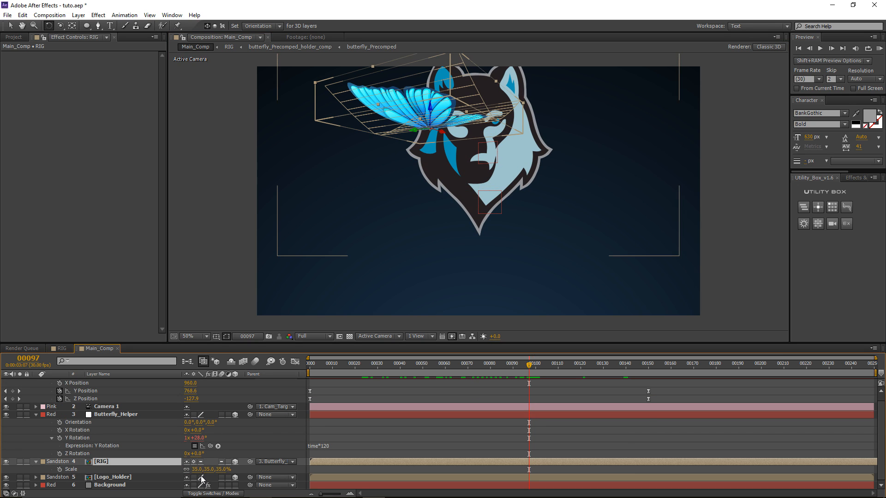
drag(198, 470, 191, 470)
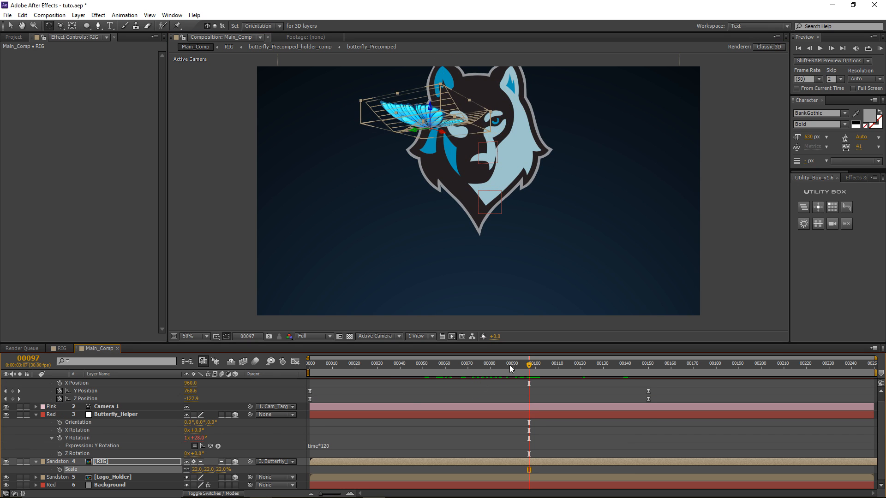
drag(510, 364, 343, 365)
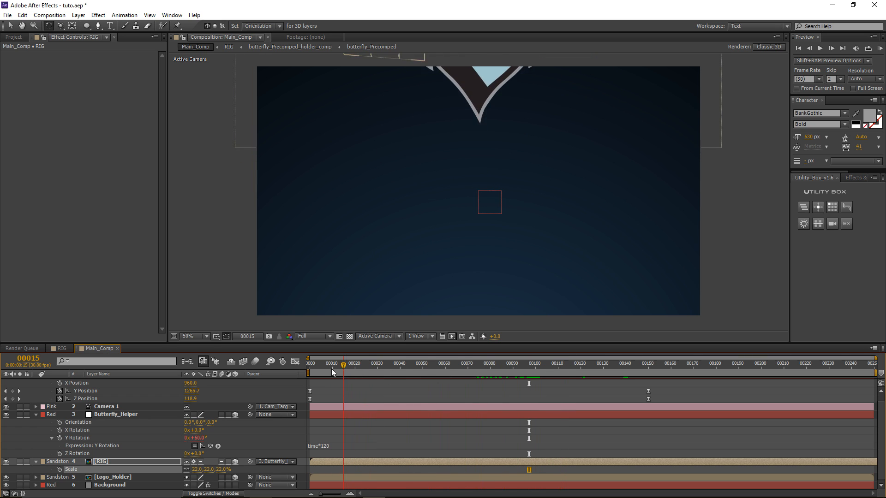
Step: At frame 0, keyframe Butterfly_Helper's Y Position at 1620, discarding a trial depth change
key(Home)
click(123, 414)
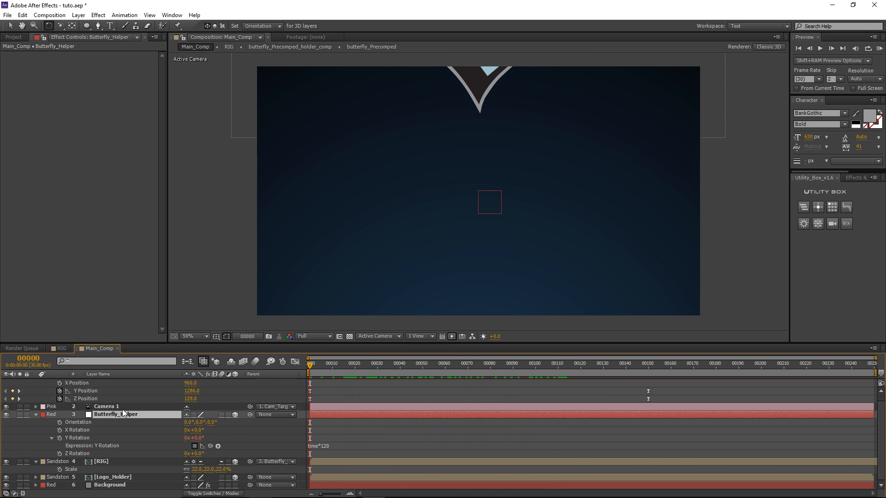
key(p)
drag(189, 445, 217, 445)
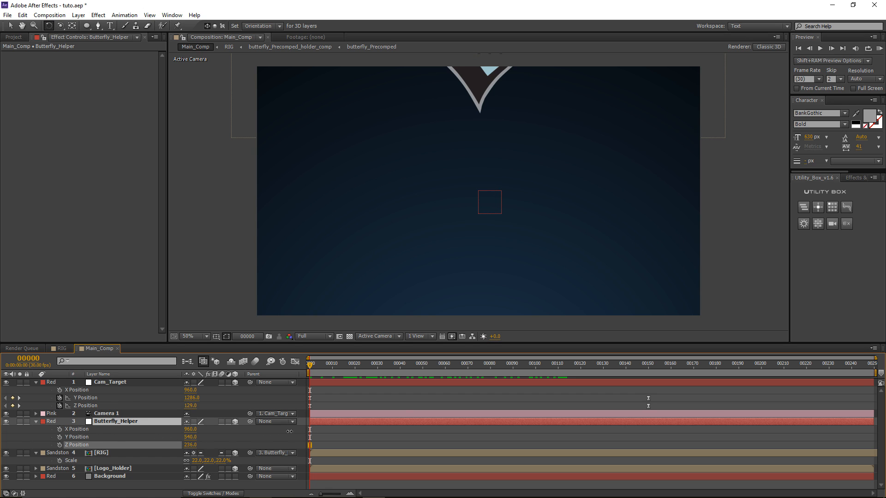
drag(397, 426, 532, 410)
key(ctrl+z)
click(86, 437)
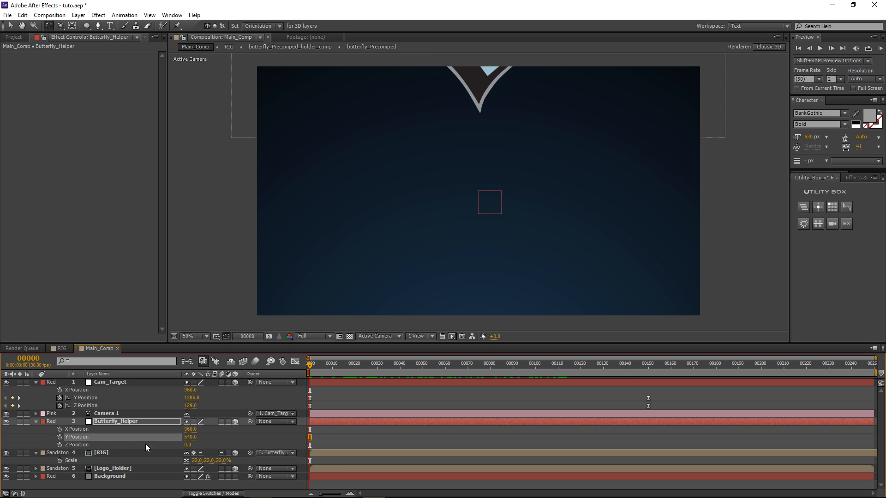
drag(252, 439, 677, 429)
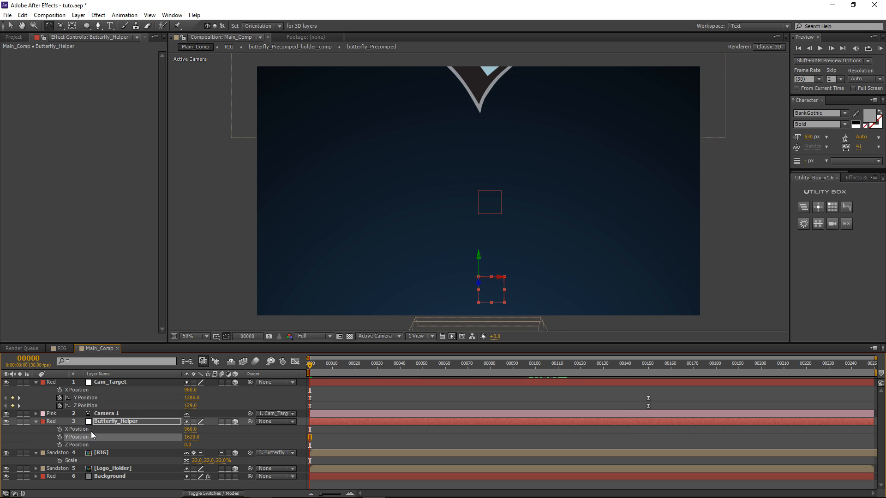
Step: Set Y Position to -60 near frame 196 and preview the butterfly rising past the logo
drag(316, 372, 645, 375)
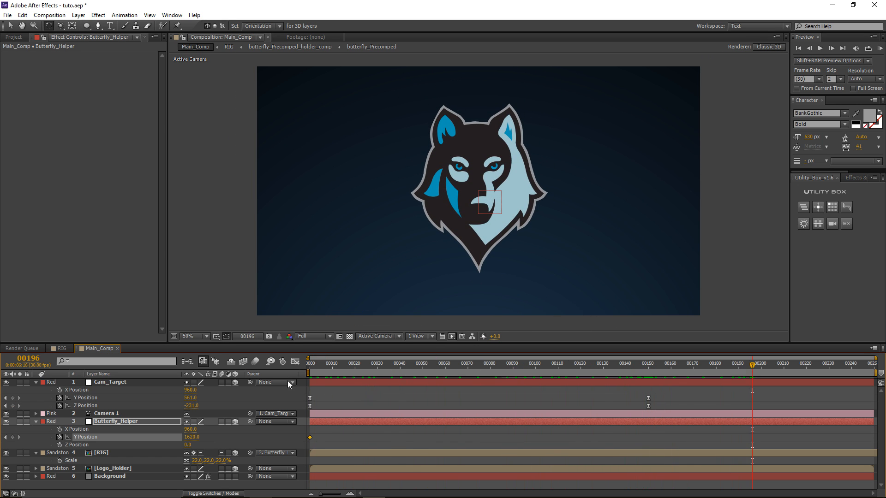
drag(185, 439, 127, 447)
key(comma)
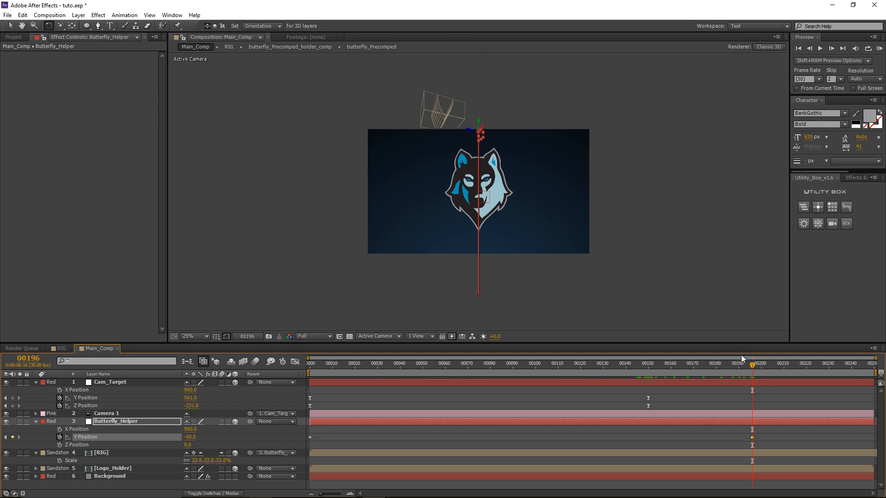
drag(741, 360, 599, 372)
drag(494, 373, 682, 388)
key(period)
key(period)
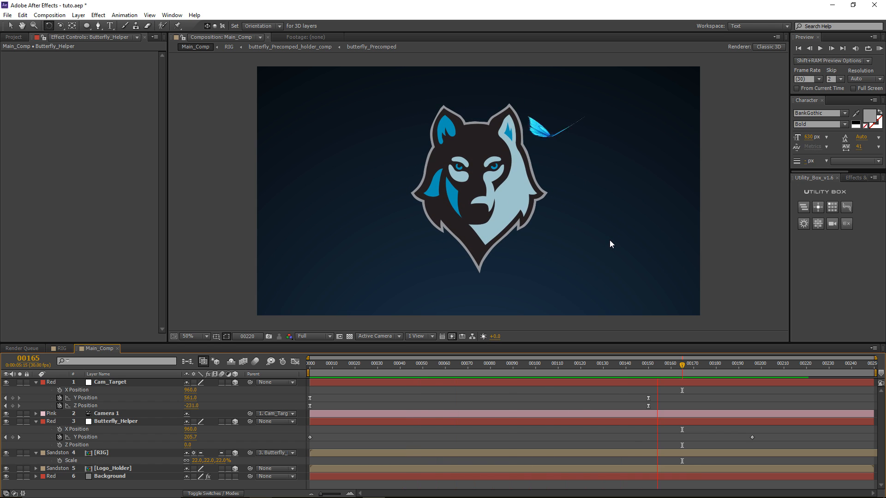
key(space)
drag(687, 366, 729, 361)
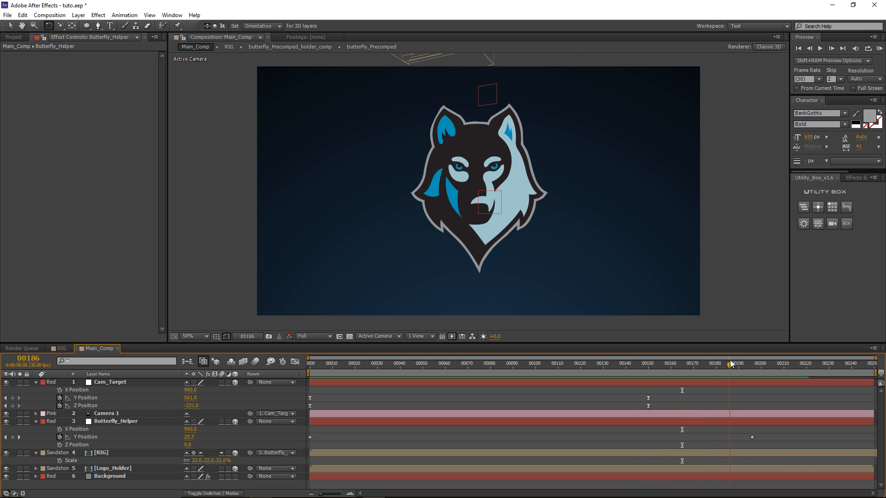
Step: Keyframe RIG's Opacity and drop it to 0% at frame 188, then scrub to check
click(103, 454)
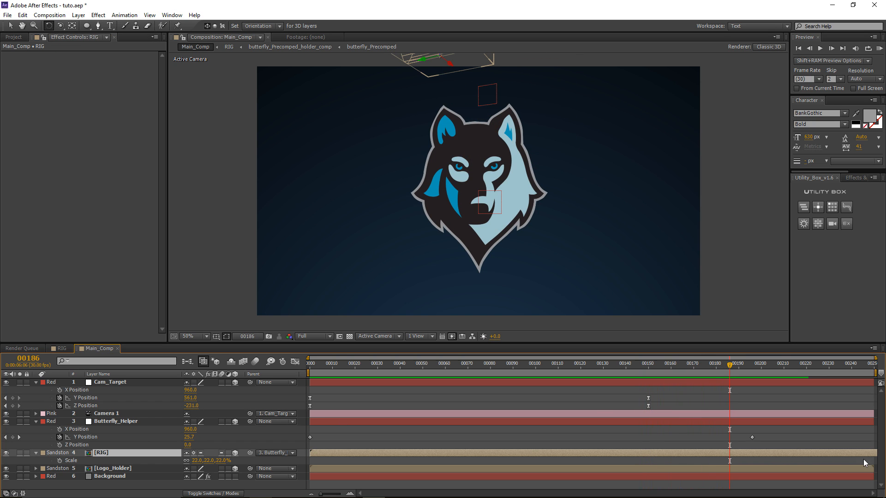
key(t)
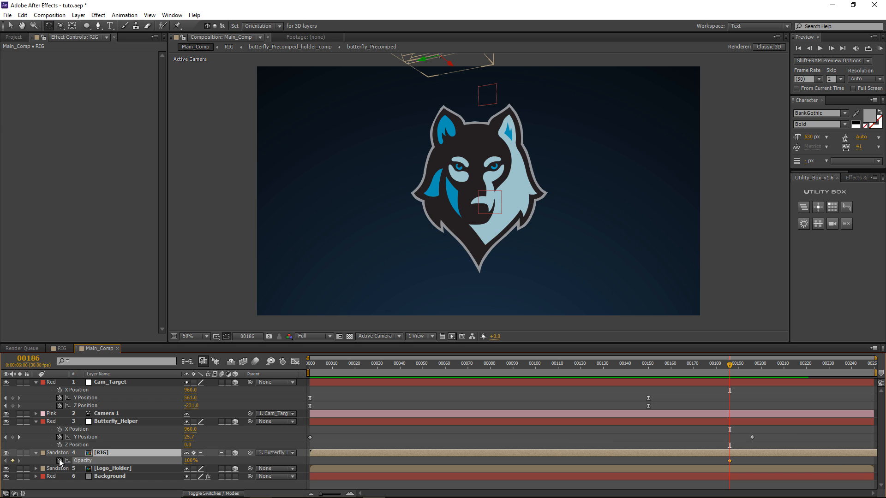
click(59, 460)
key(Page_Down)
key(Page_Down)
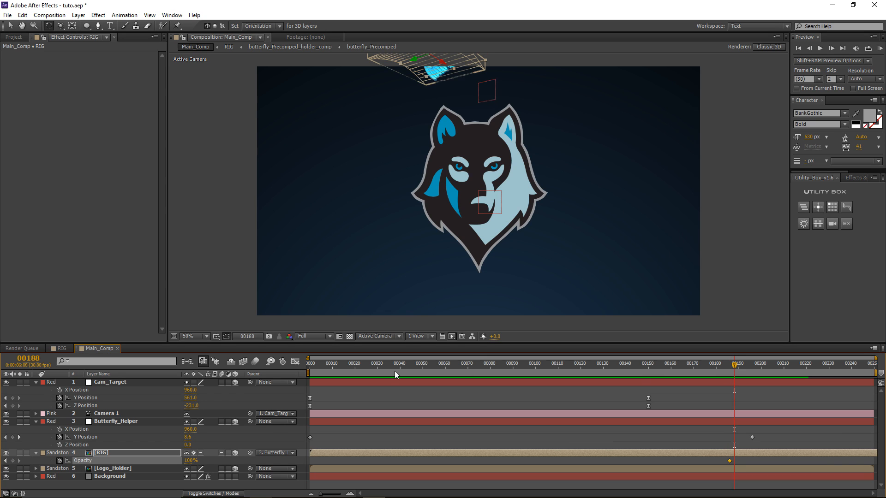
click(190, 460)
text(0)
key(Return)
drag(734, 365, 540, 364)
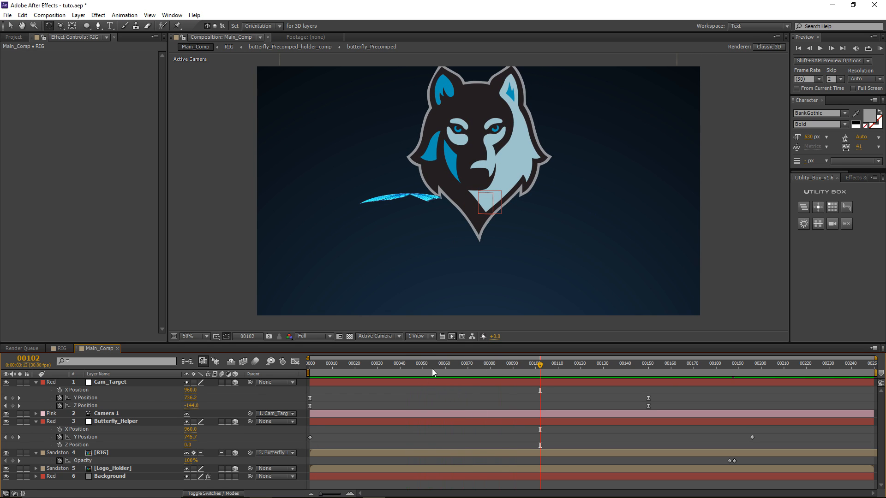
key(ctrl+y)
Step: Pre-compose the new grey solid as particle_generator and open the precomp
key(Return)
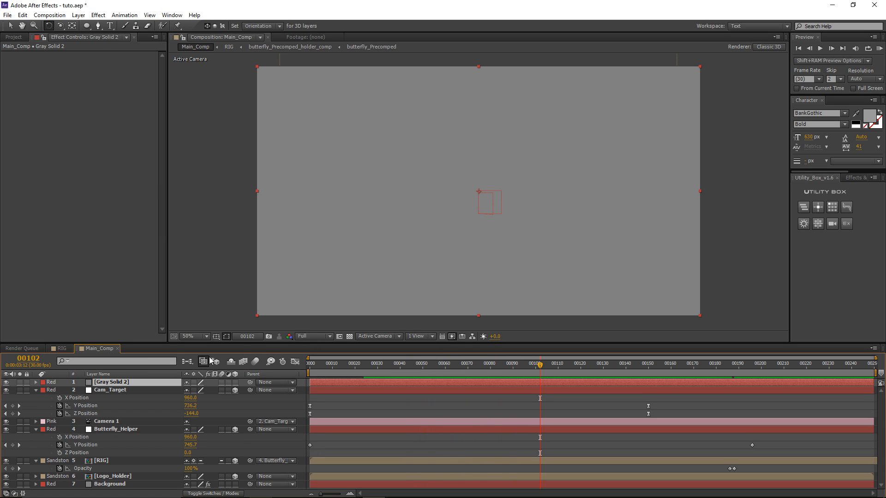
click(122, 382)
key(ctrl+shift+c)
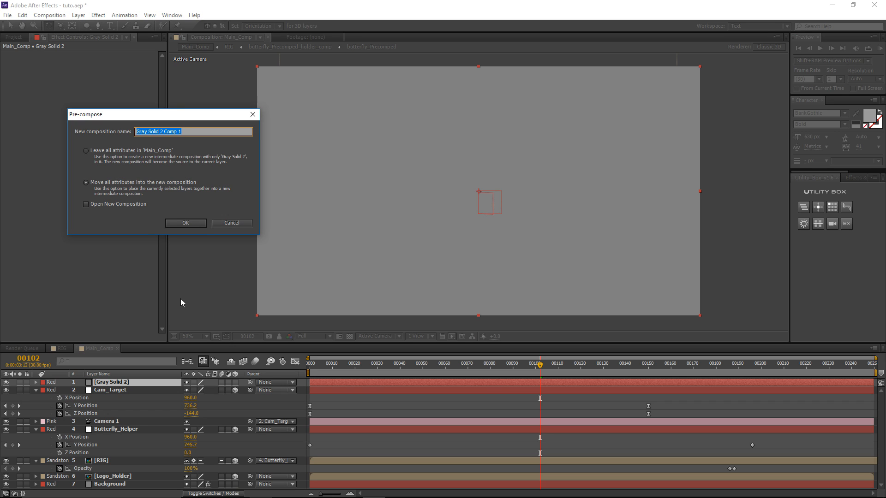
text(particle_generator)
key(Return)
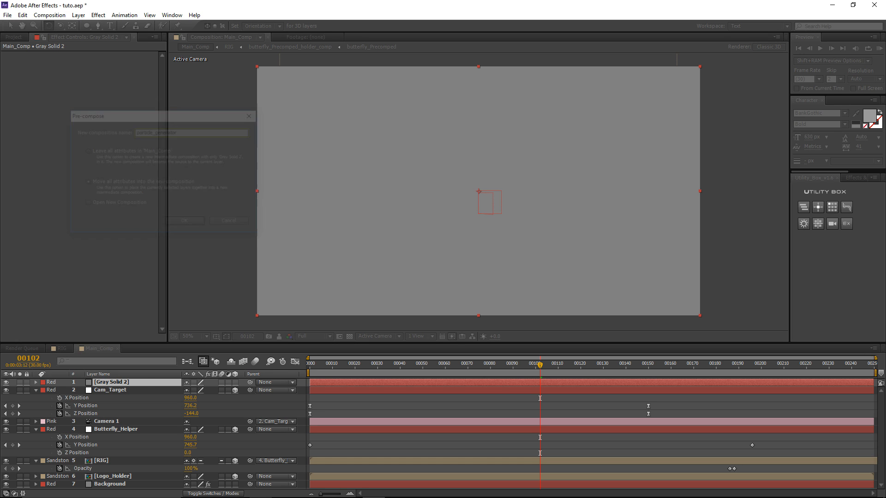
click(6, 383)
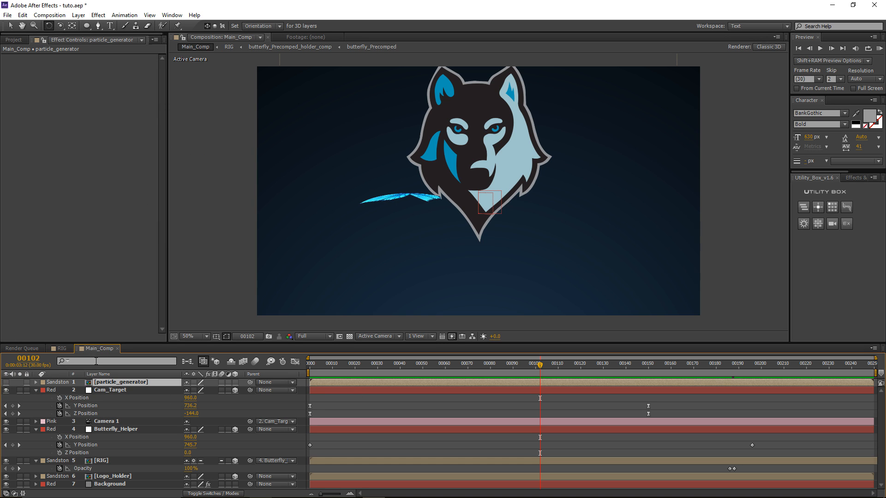
double_click(106, 382)
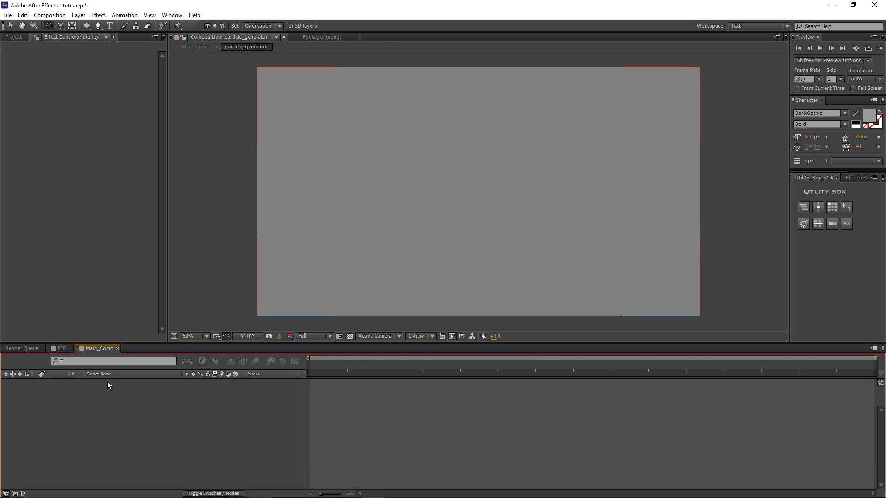
Step: Set the particle_generator composition size to 250×250
click(54, 18)
click(69, 36)
double_click(148, 134)
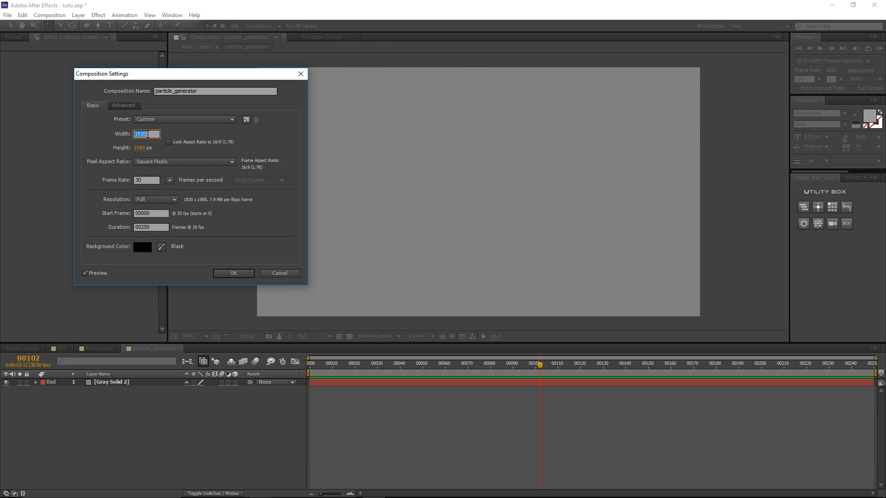
text(250)
key(Tab)
text(250)
key(Return)
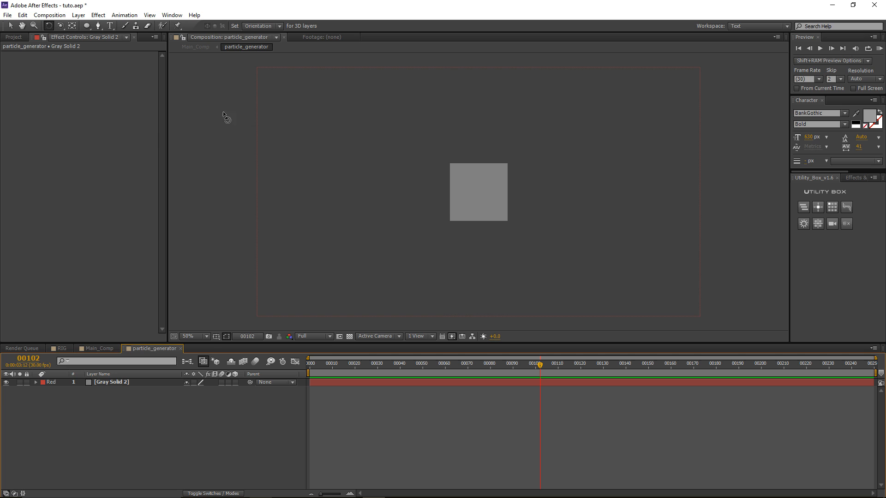
Step: Replace the grey solid with a white ellipse shape filling the composition
click(107, 384)
key(Delete)
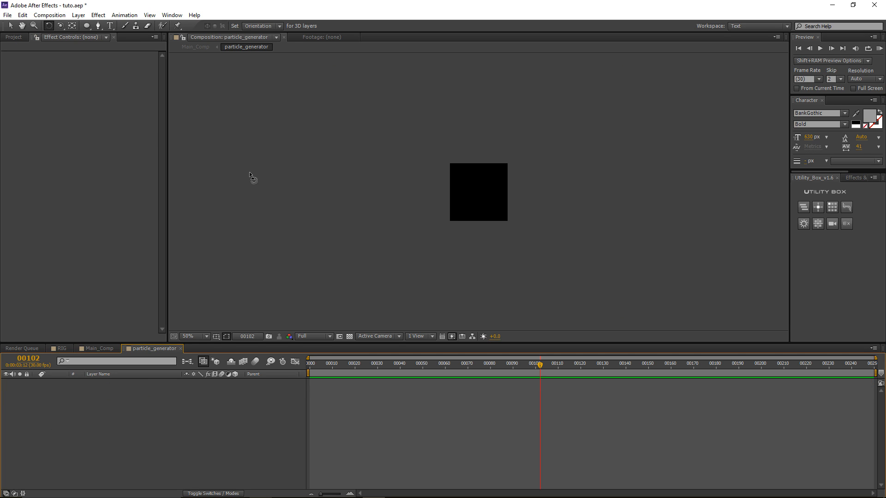
double_click(87, 27)
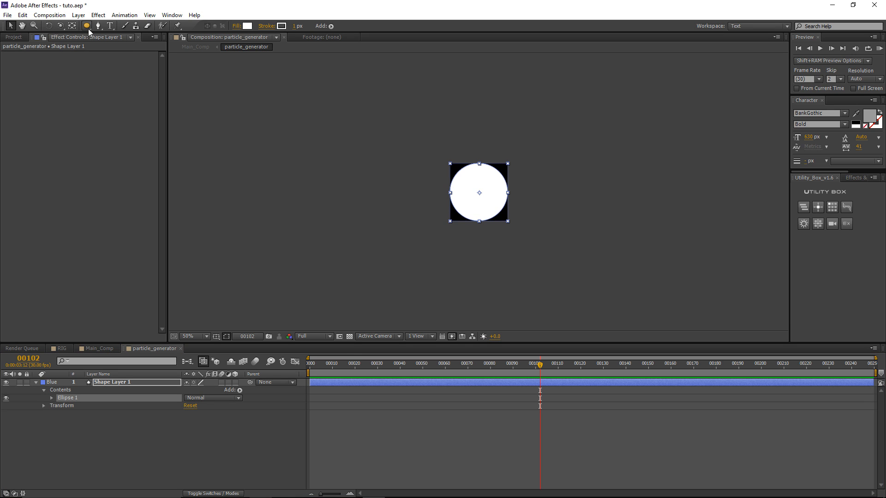
key(period)
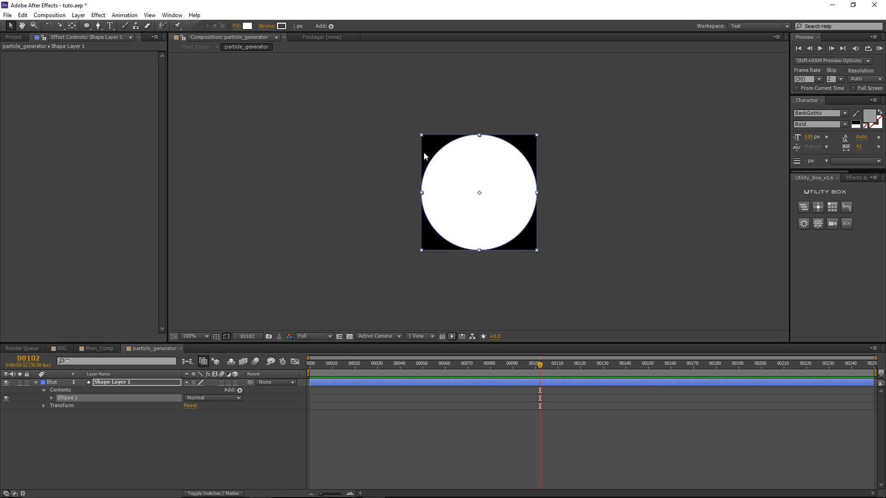
click(393, 410)
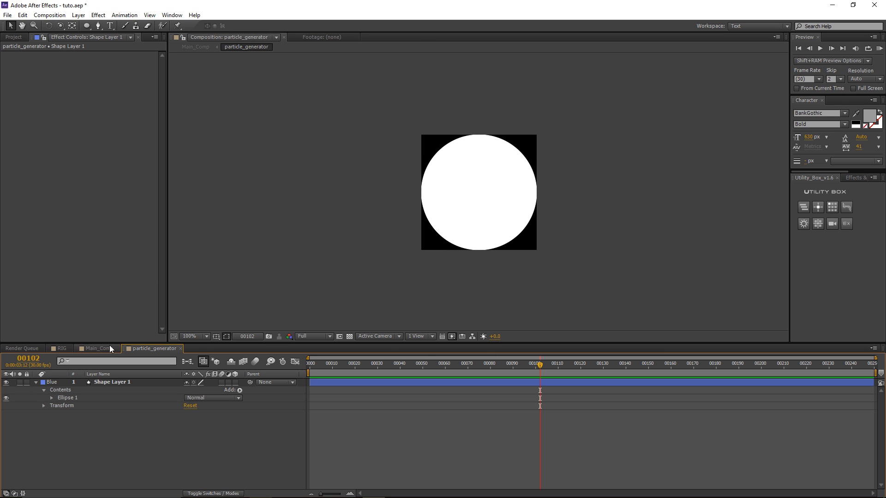
Step: Return to Main_Comp at the first frame and unhide the particle_generator layer
click(97, 348)
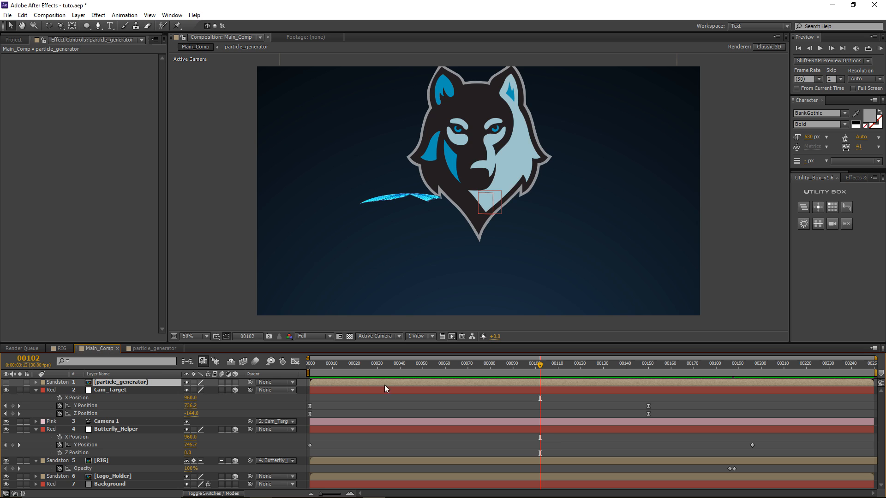
drag(456, 371, 265, 369)
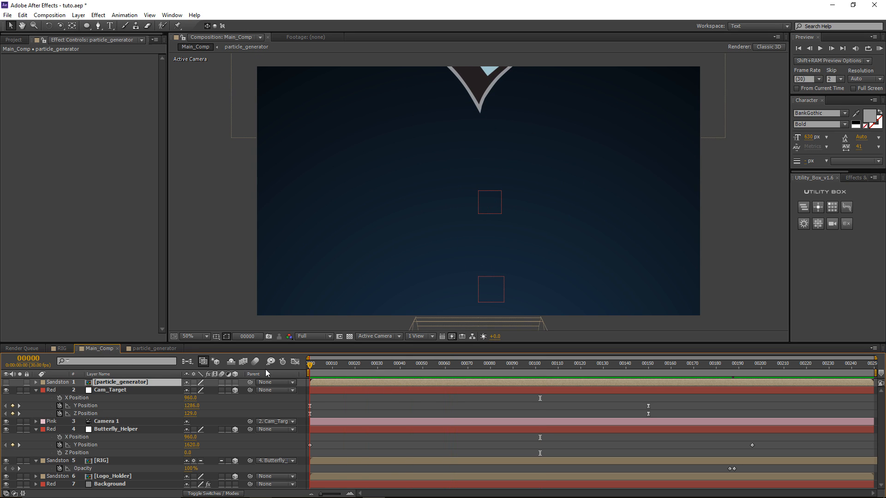
click(6, 383)
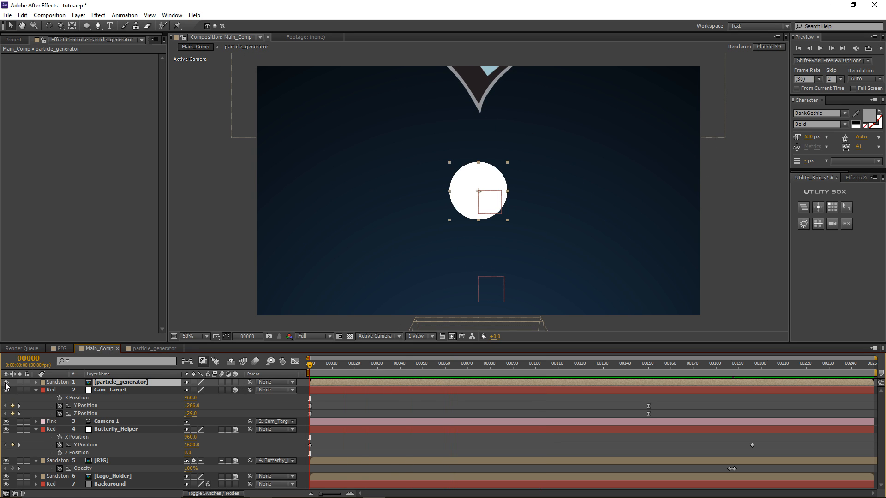
Step: Make particle_generator 3D, move it below Camera 1, and parent it to Butterfly_Helper
click(235, 383)
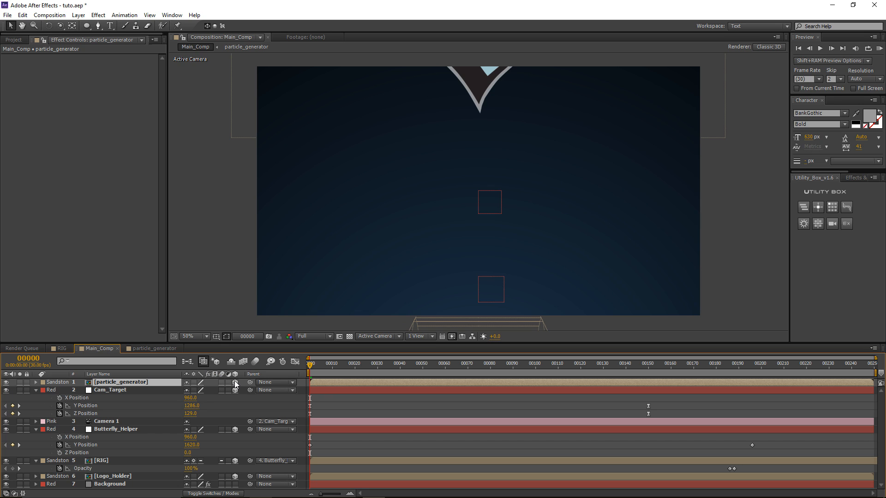
drag(112, 384, 107, 424)
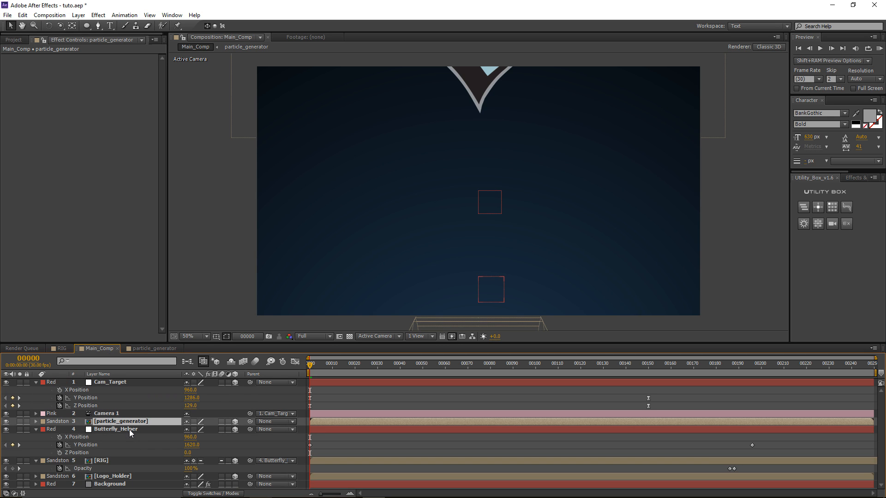
drag(251, 421, 120, 430)
Step: Check the RIG layer's Transform properties, then scrub forward to where the butterfly appears
click(107, 462)
click(34, 462)
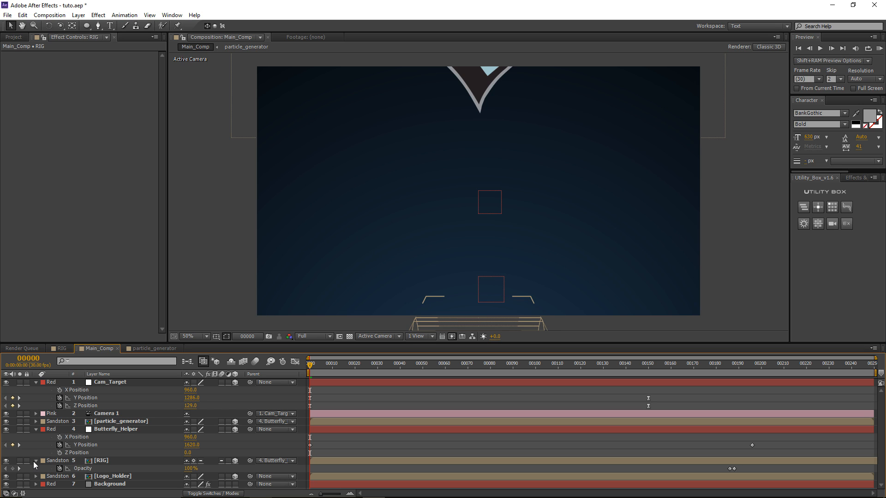
click(34, 462)
click(34, 461)
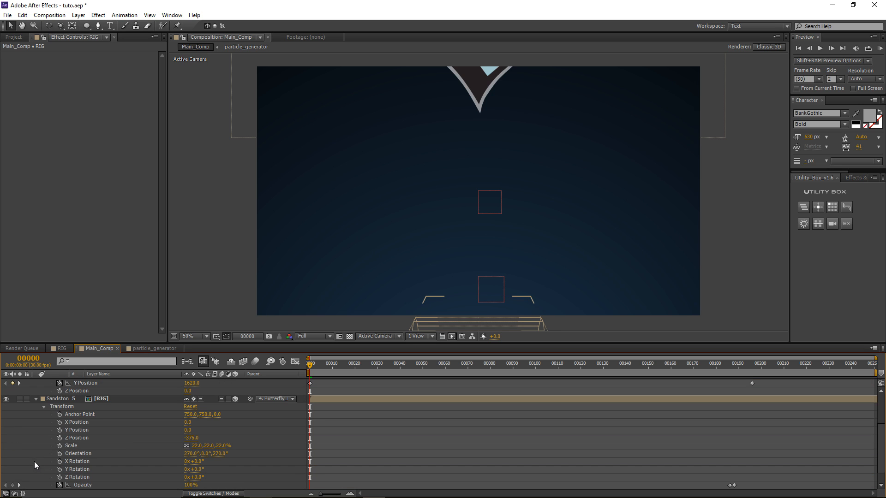
click(73, 408)
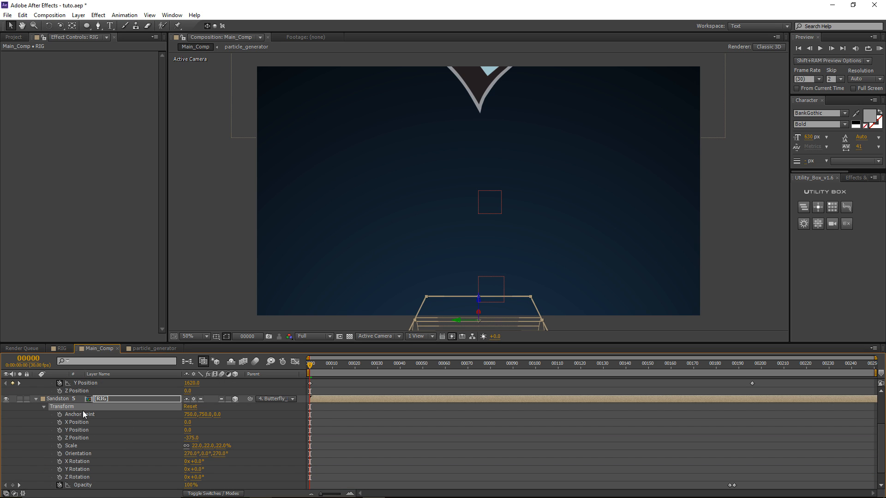
scroll(116, 432, up, 2)
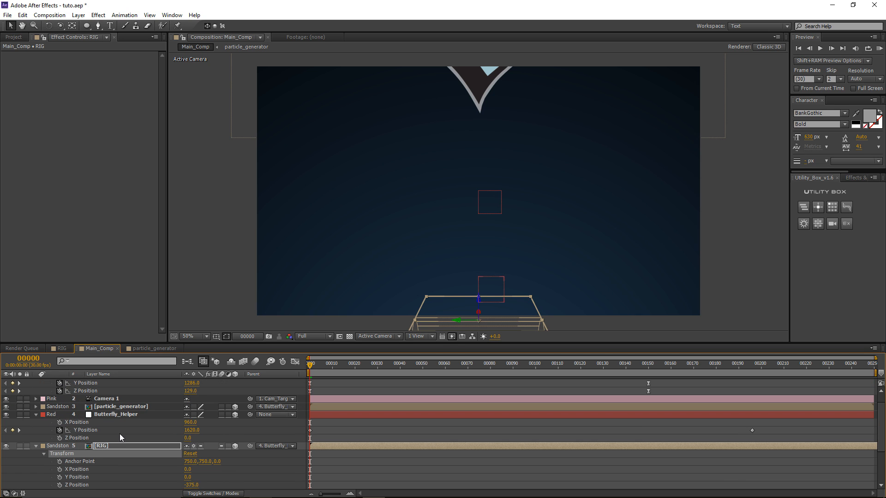
click(114, 407)
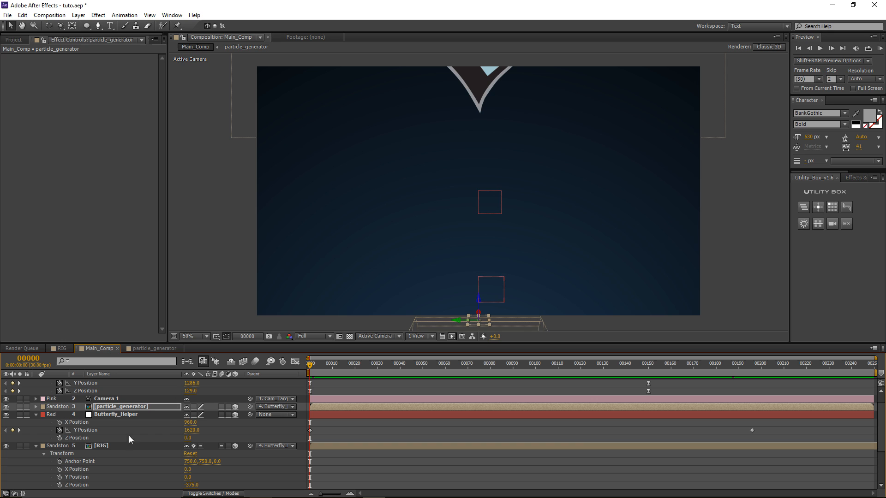
click(101, 446)
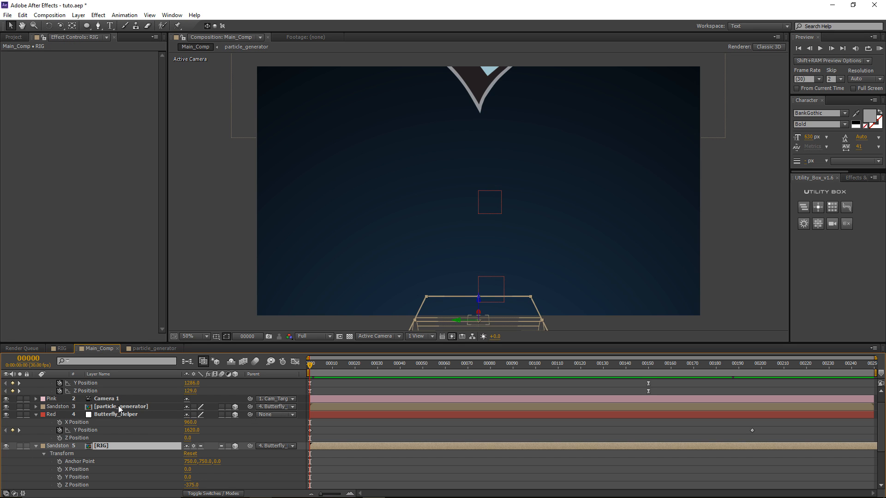
drag(305, 363, 339, 367)
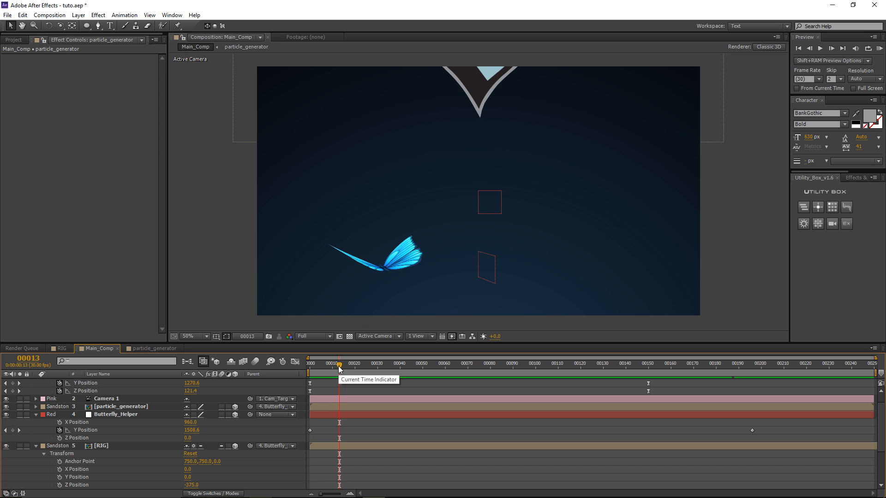
Step: Scale particle_generator up to 119% and rotate its plane upright
click(128, 408)
key(s)
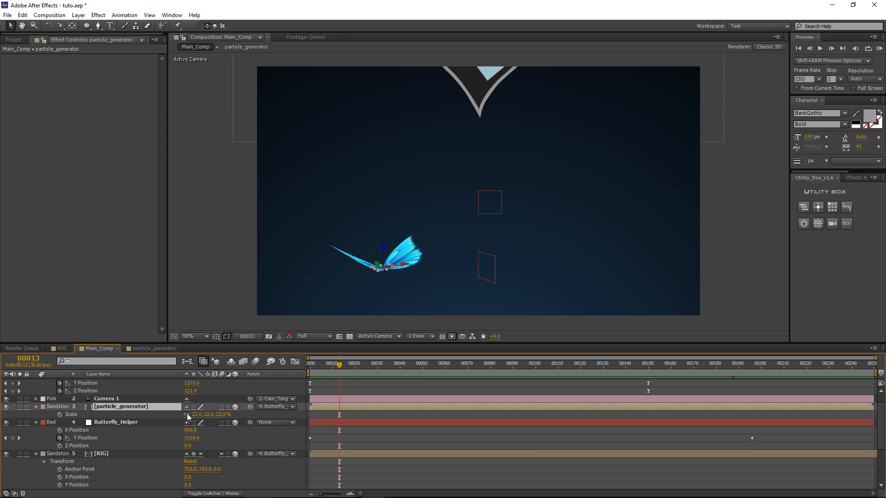
drag(196, 415, 382, 314)
key(w)
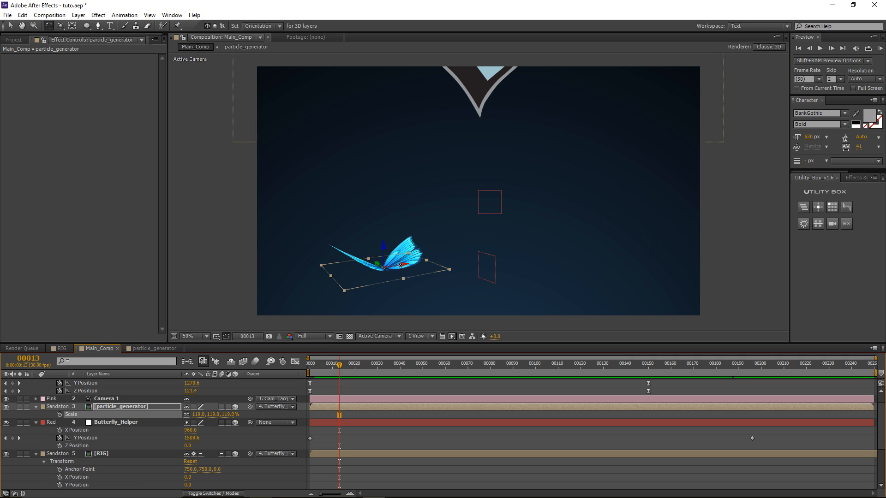
drag(400, 265, 404, 288)
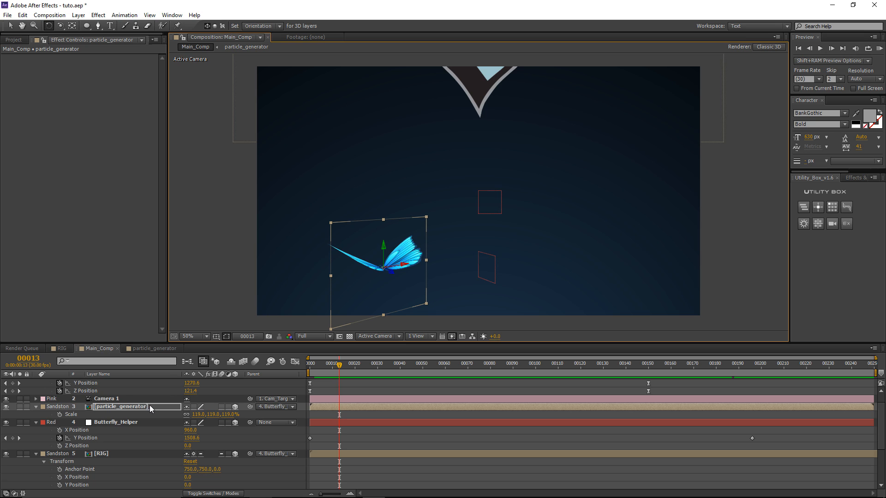
Step: Remove particle_generator's opacity keyframes and set its opacity to full
key(t)
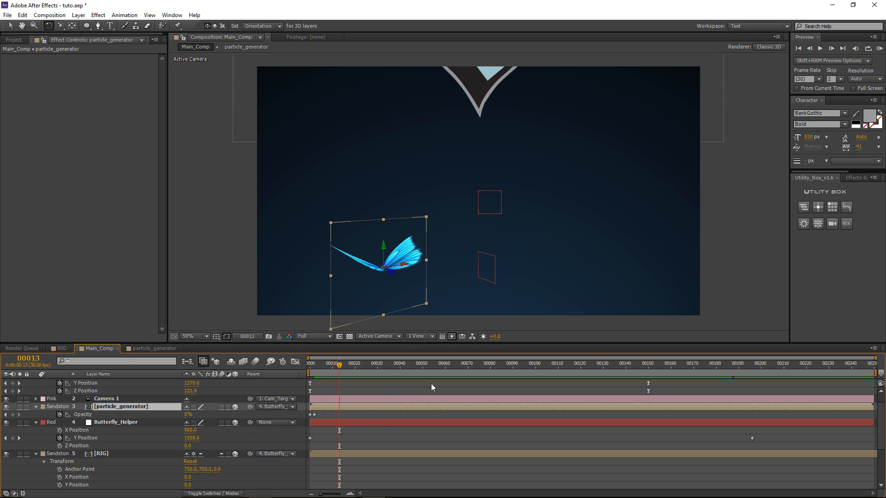
click(60, 418)
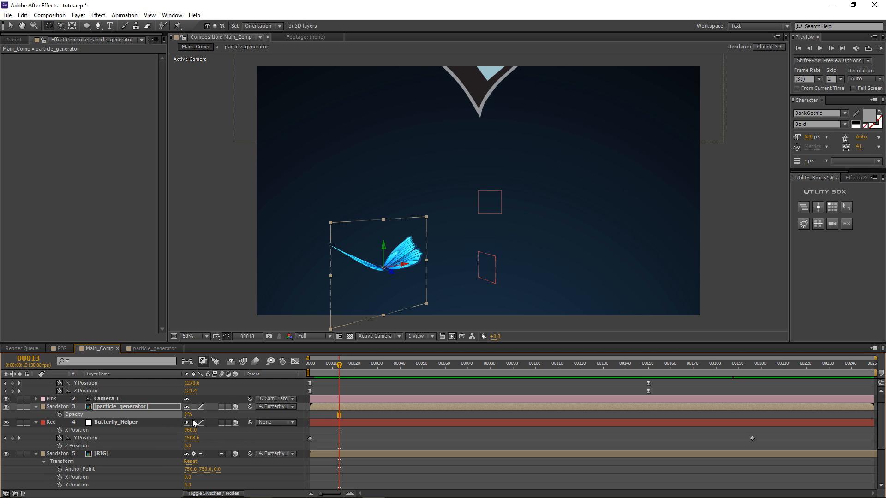
drag(192, 417, 299, 406)
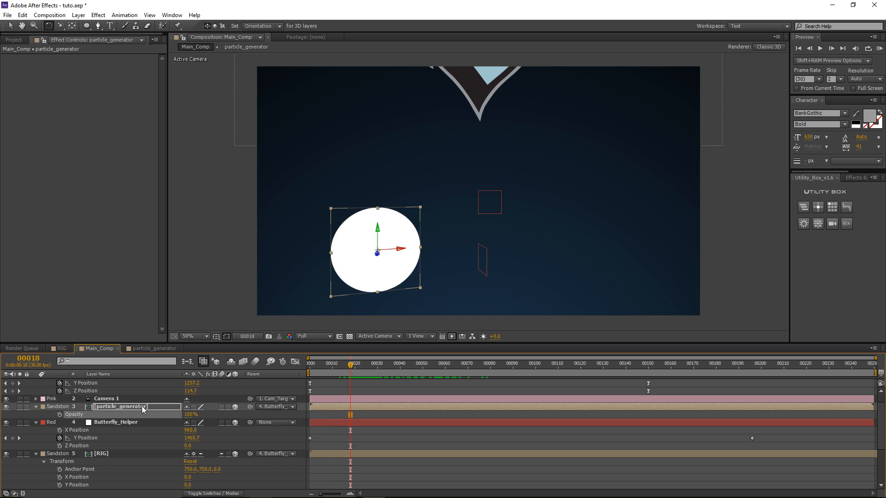
Step: At frame 00018, set particle_generator's scale to 74%
click(142, 406)
key(s)
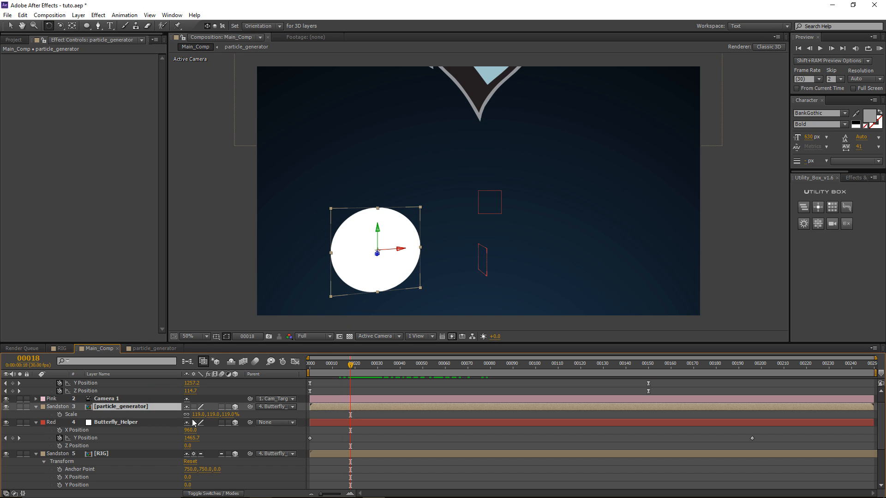
drag(195, 415, 178, 418)
click(277, 386)
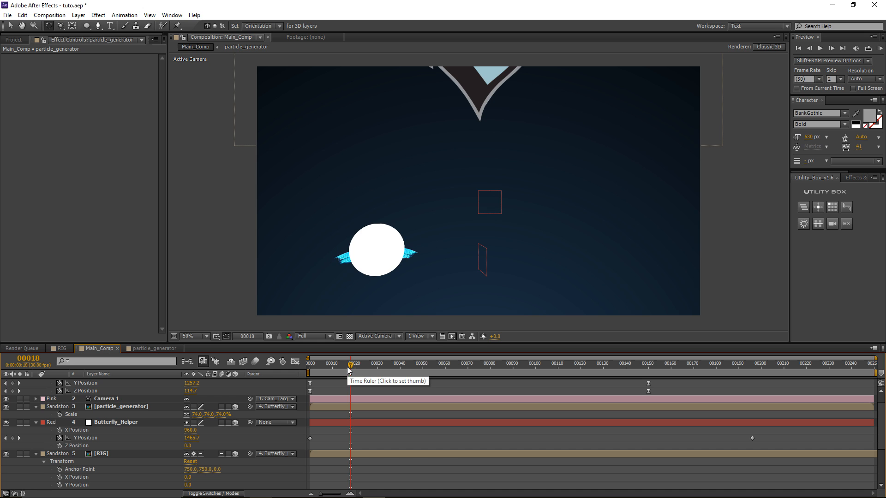
Step: Preview the disc following the butterfly, return to the start, and hide particle_generator
drag(349, 366, 525, 368)
drag(360, 366, 427, 387)
click(114, 406)
click(6, 407)
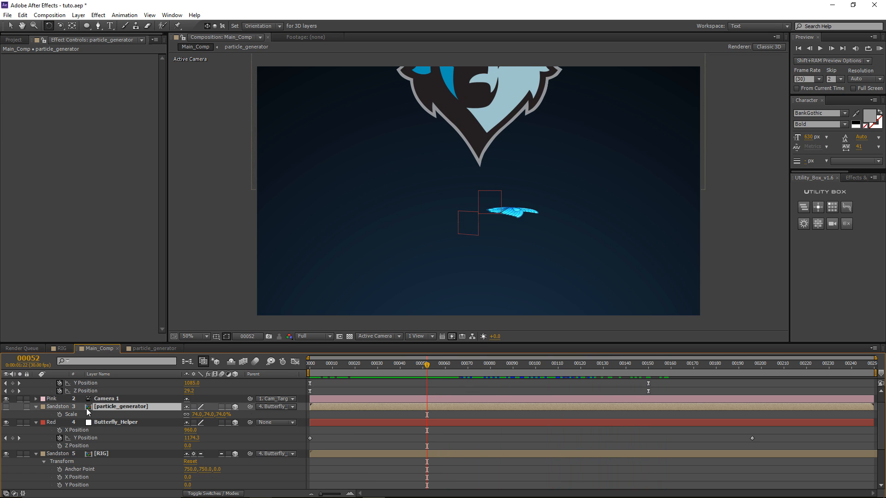
click(363, 392)
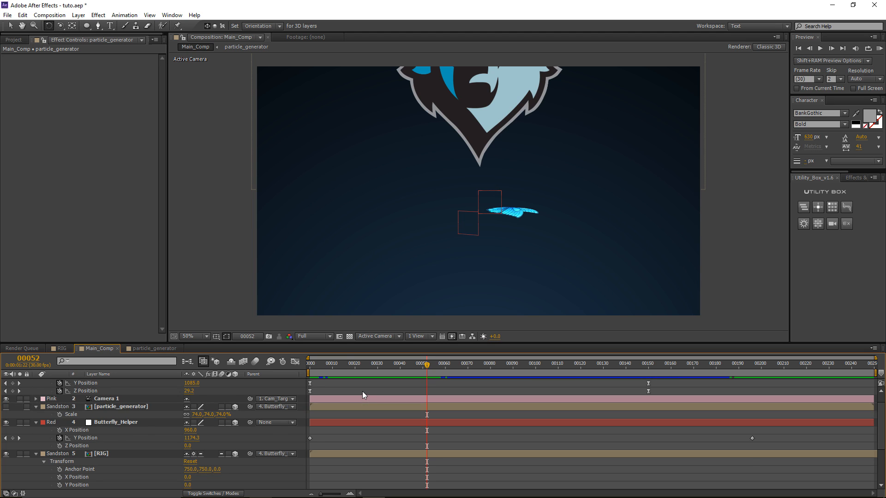
Step: Create a new solid named Particle_trails and apply Trapcode Particular to it
scroll(362, 391, up, 1)
key(ctrl+y)
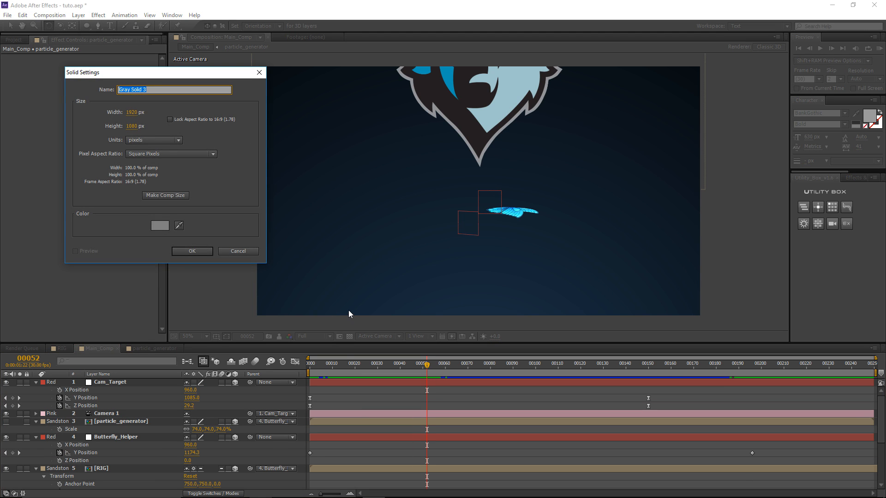
text(Particle_trails)
key(Return)
click(98, 15)
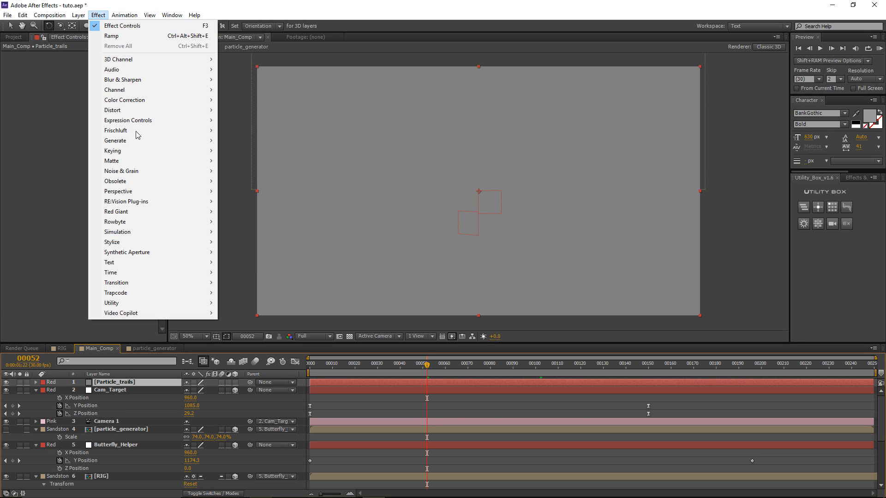
mouse_move(157, 292)
click(257, 314)
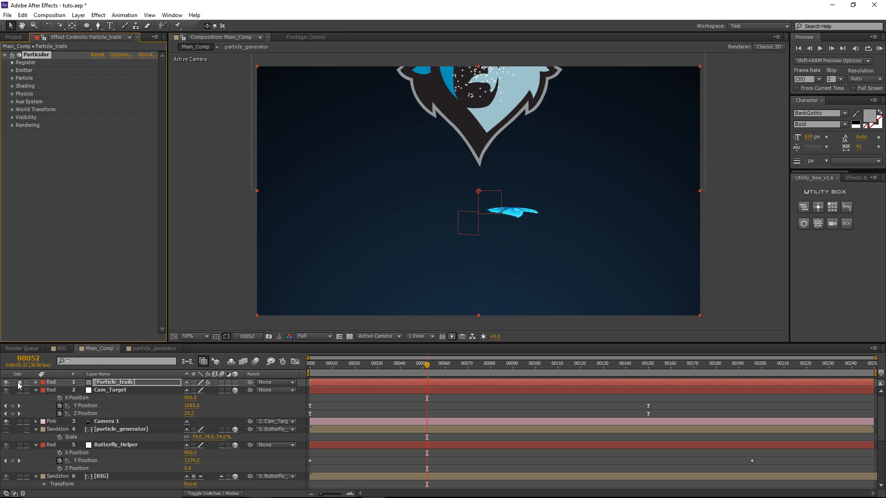
Step: Solo the layer and set Particular's Emitter Type to Layer using particle_generator
click(19, 382)
click(12, 71)
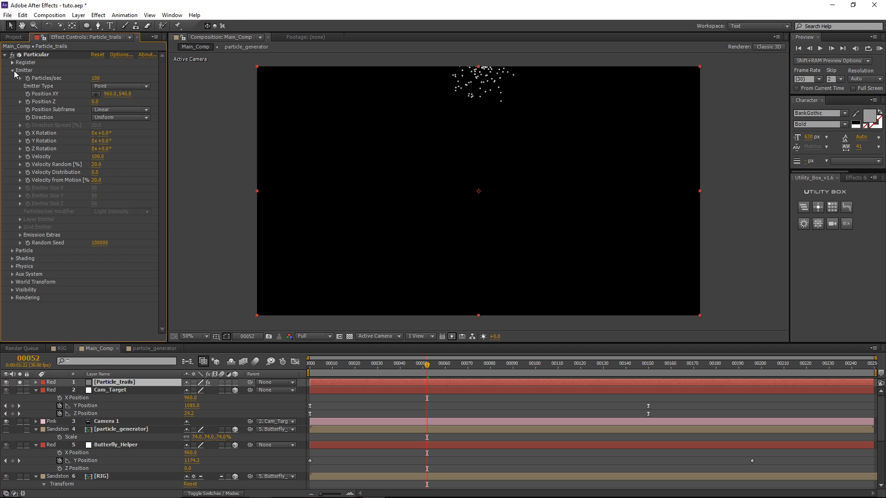
click(120, 84)
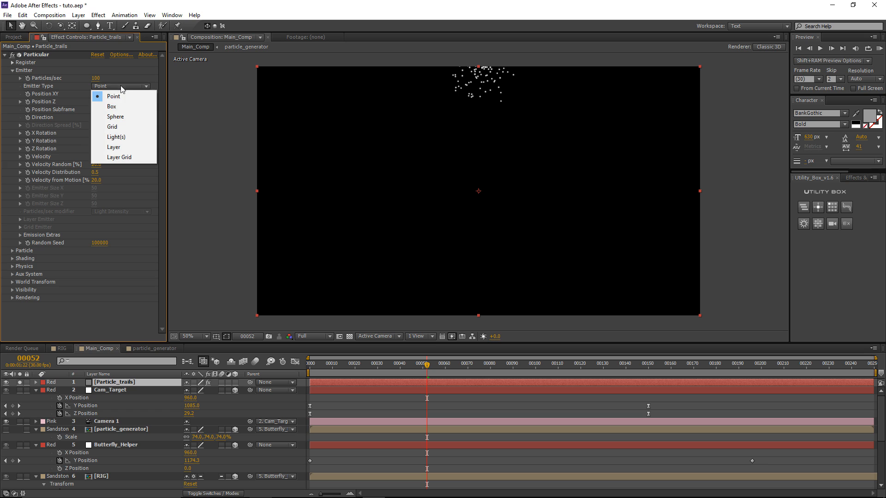
click(128, 148)
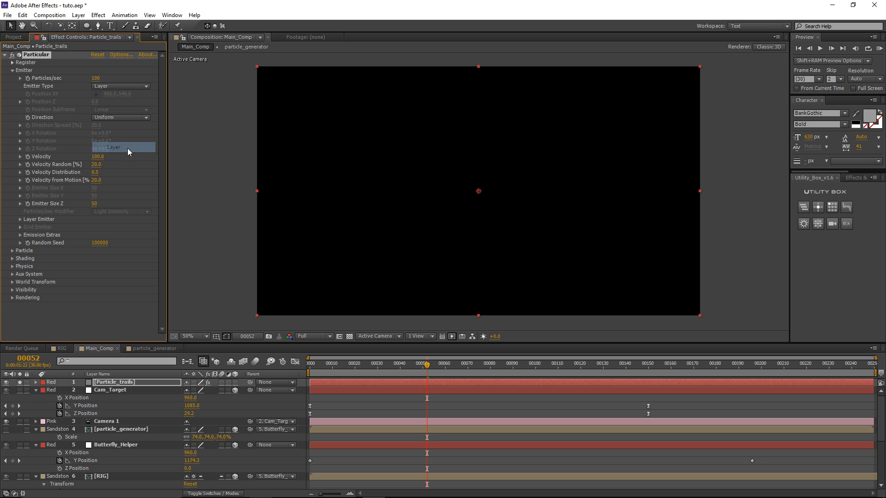
click(20, 220)
click(121, 227)
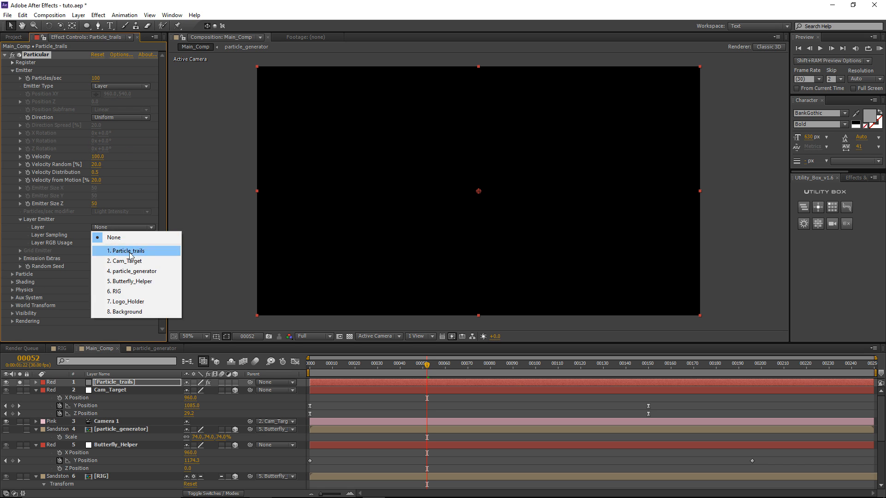
click(132, 271)
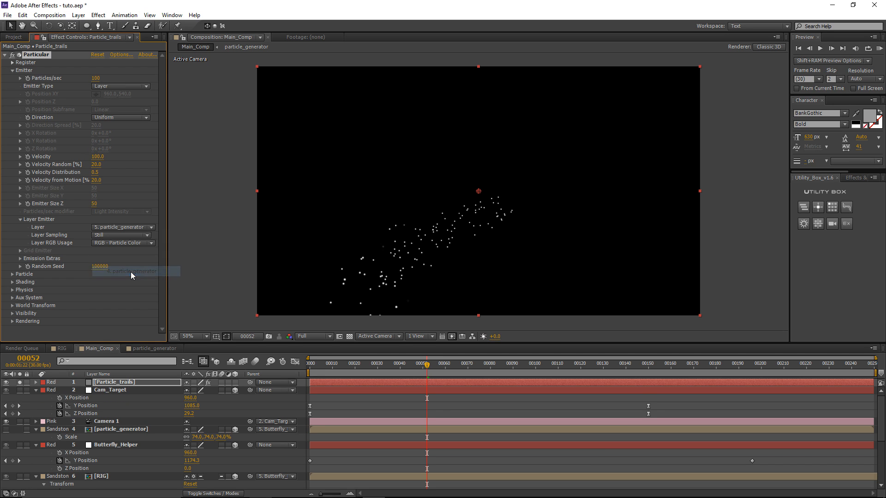
drag(427, 366, 470, 363)
click(122, 391)
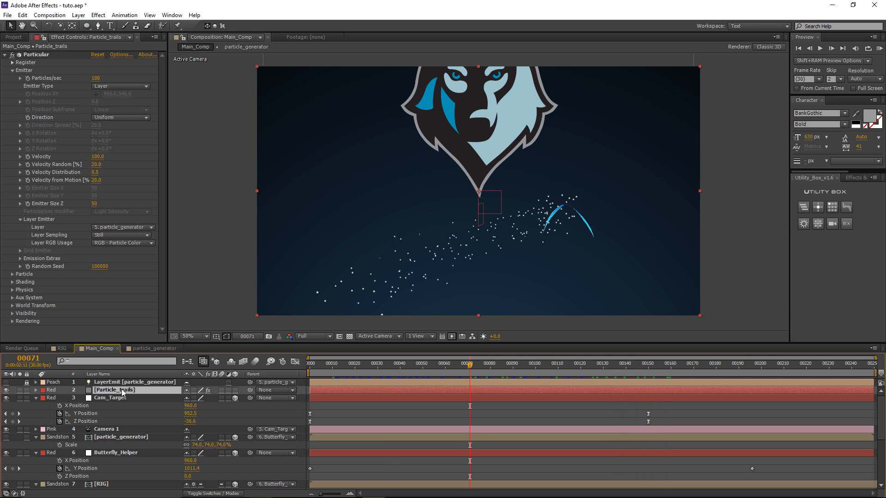
Step: Set the Particle_trails layer's blending mode to Add
key(F4)
click(193, 390)
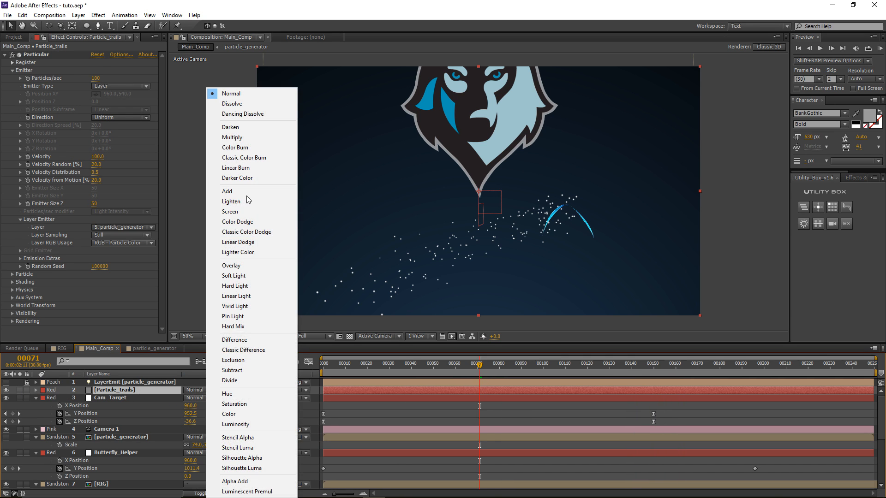
click(230, 191)
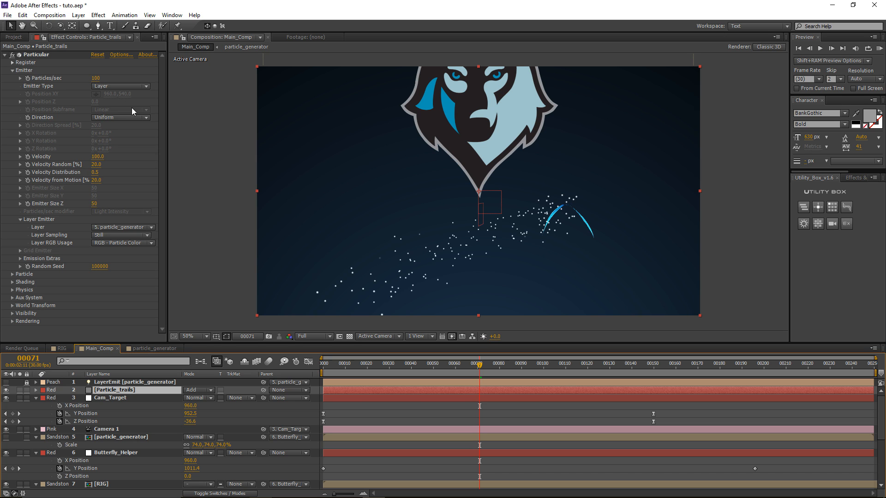
Step: Set emission to 1200 particles/sec and Layer Sampling to Particle Birth Time
drag(96, 79, 108, 79)
drag(107, 81, 60, 82)
click(98, 236)
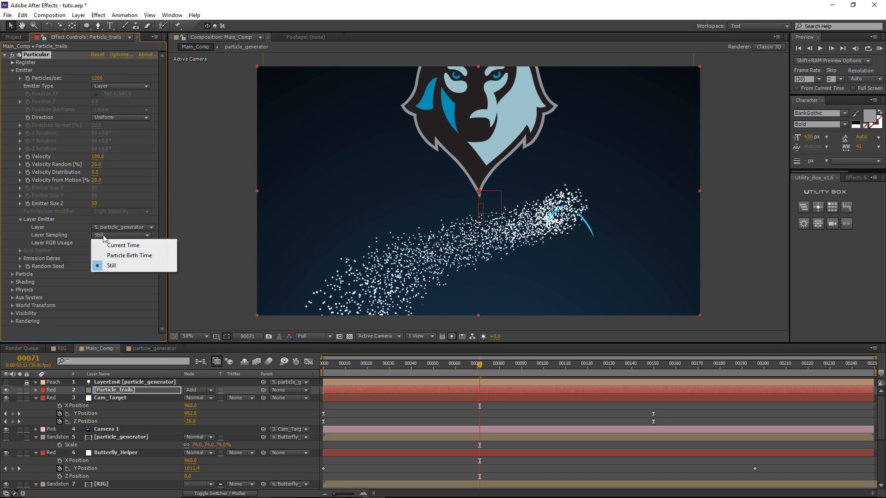
click(128, 257)
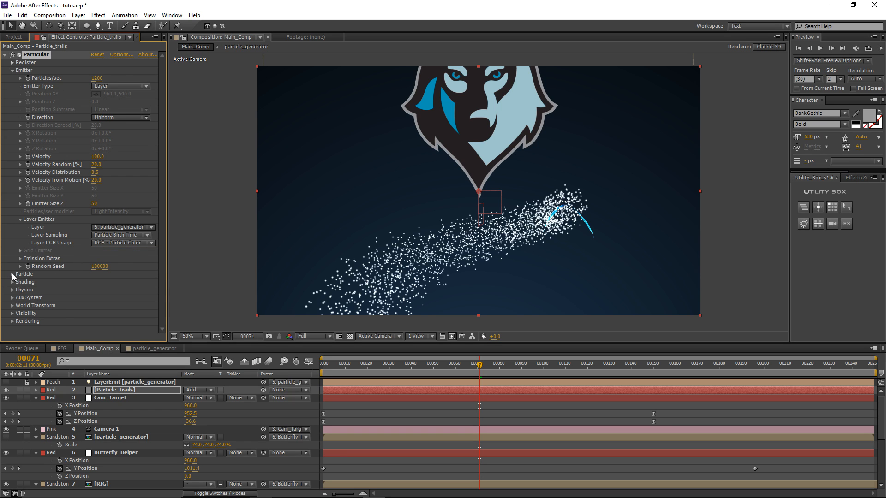
Step: Set particle Size to 1 with a trapezoid Size over Life curve
click(12, 274)
scroll(43, 281, down, 4)
click(96, 236)
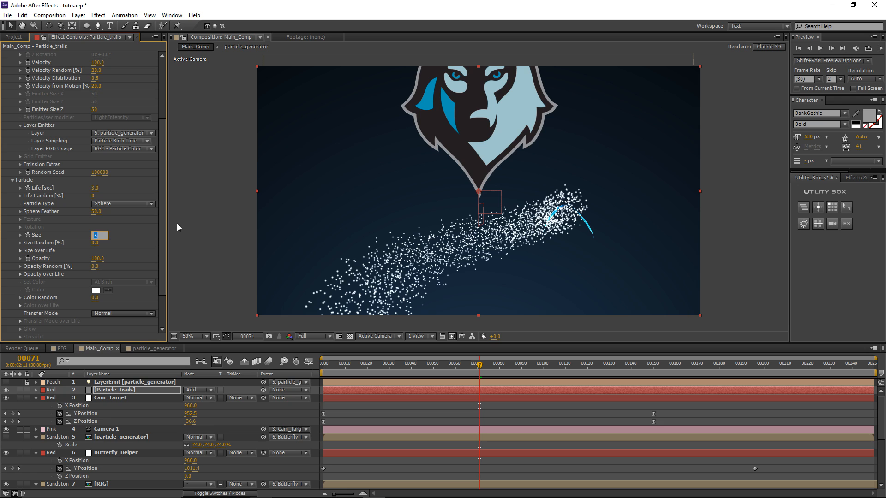
text(1)
key(Return)
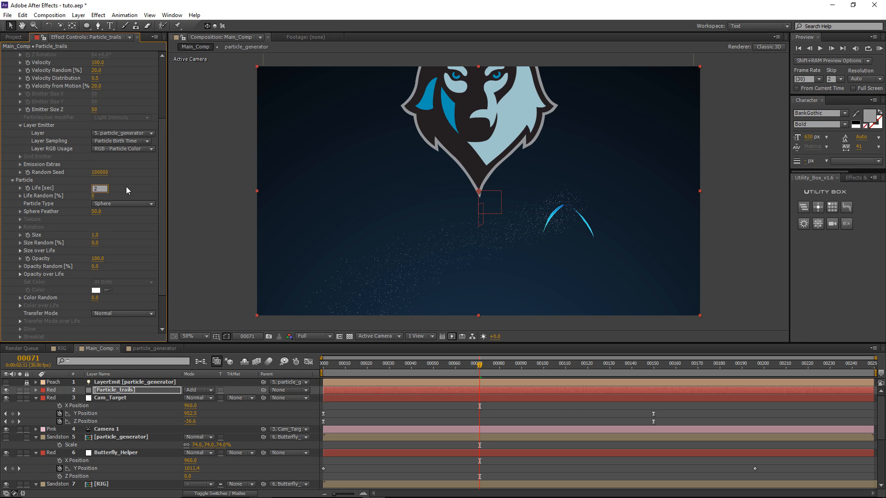
click(20, 251)
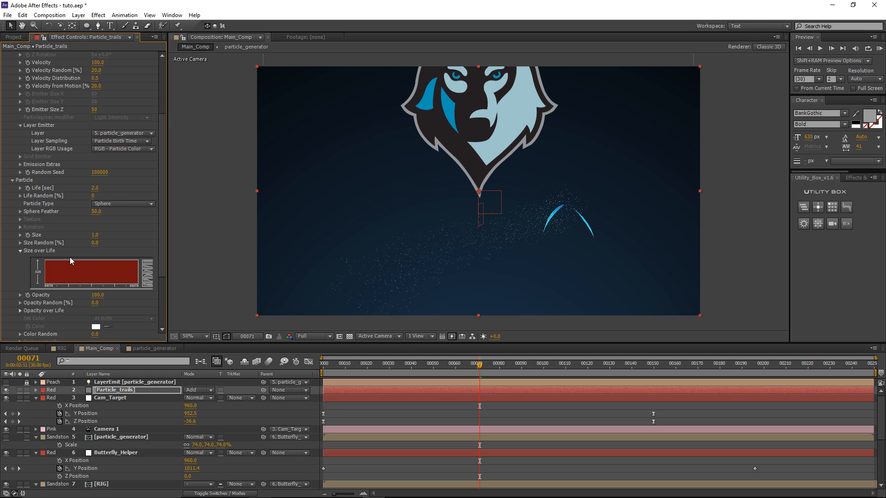
click(148, 278)
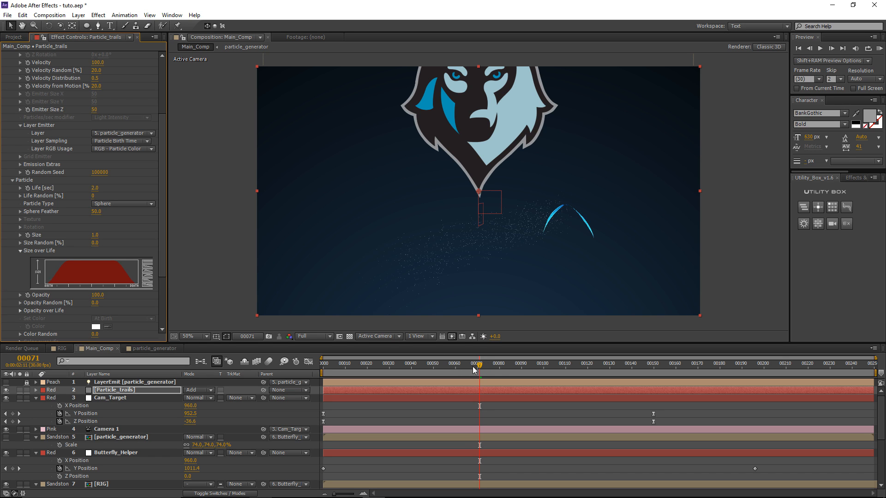
Step: Raise emission to 56900 particles/sec, preview the trail, and expand Visibility settings
drag(478, 369, 565, 374)
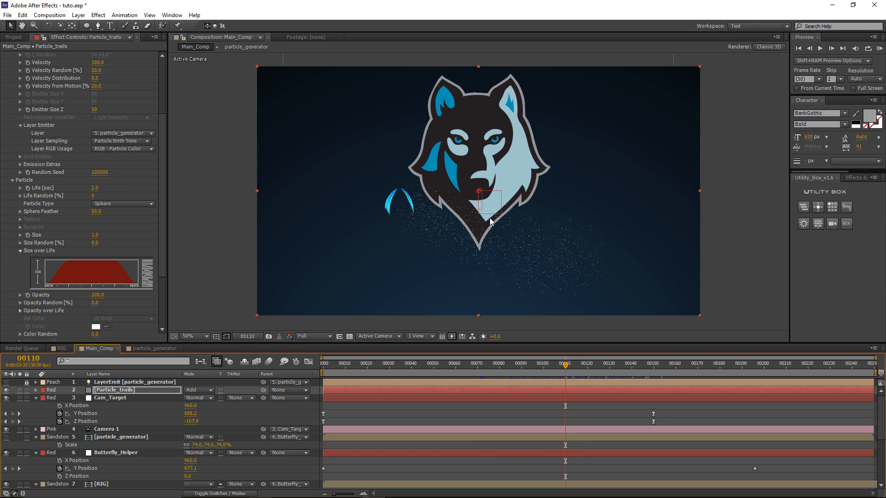
scroll(118, 166, up, 5)
drag(98, 78, 490, 263)
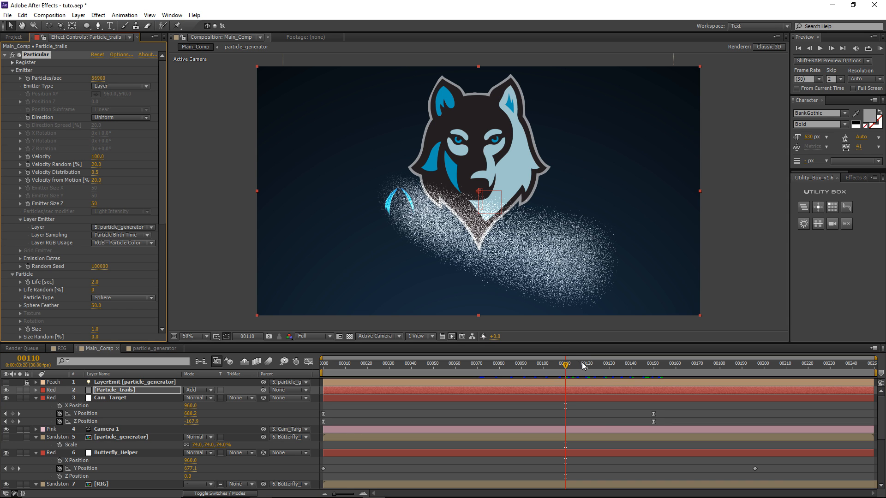
drag(585, 365, 646, 369)
scroll(90, 169, down, 8)
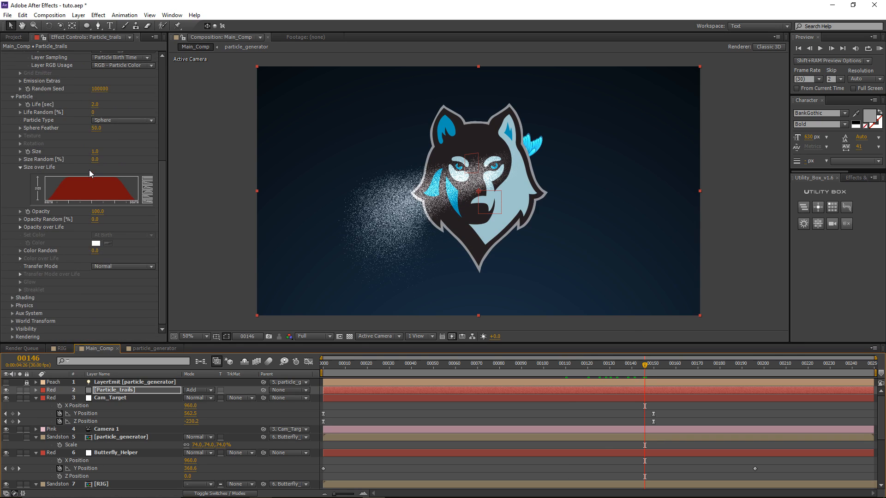
click(13, 330)
scroll(79, 276, down, 3)
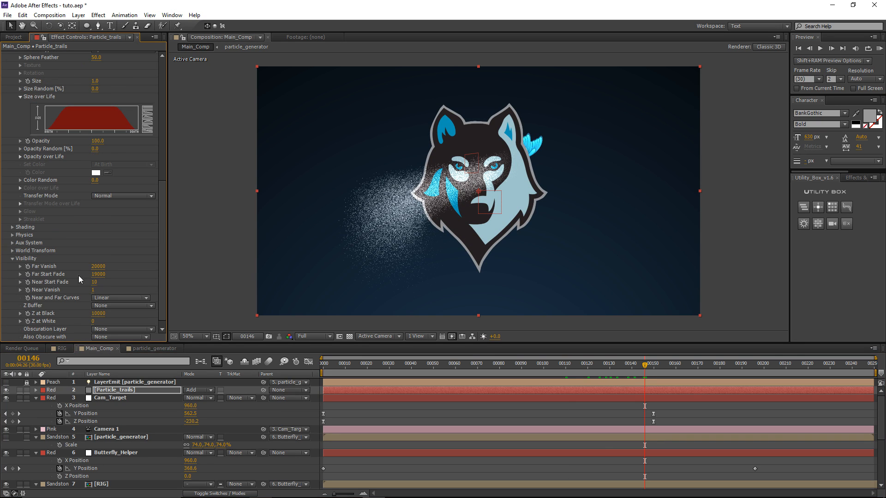
Step: Set the logo as the obscuration layer so it hides particles behind it
click(97, 329)
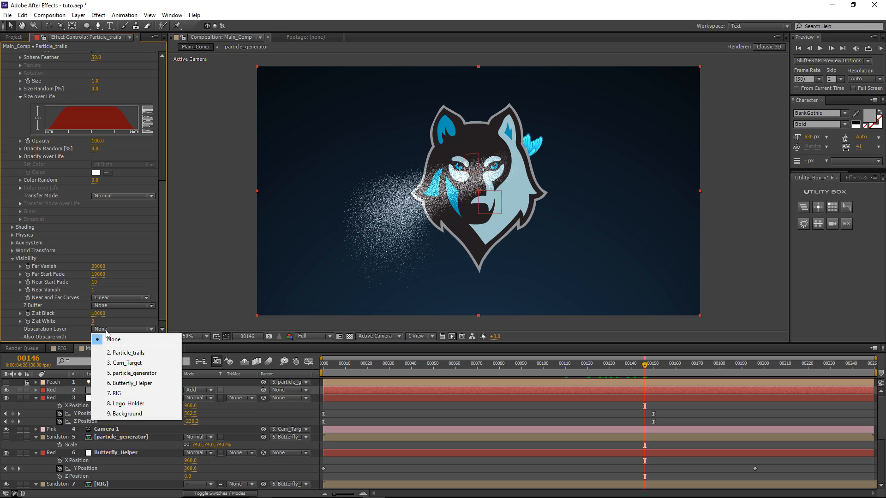
click(143, 404)
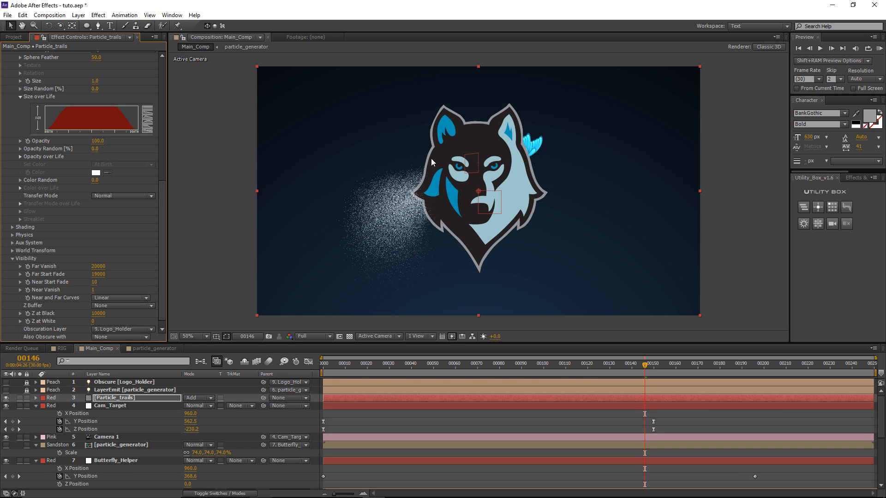
drag(646, 371, 581, 364)
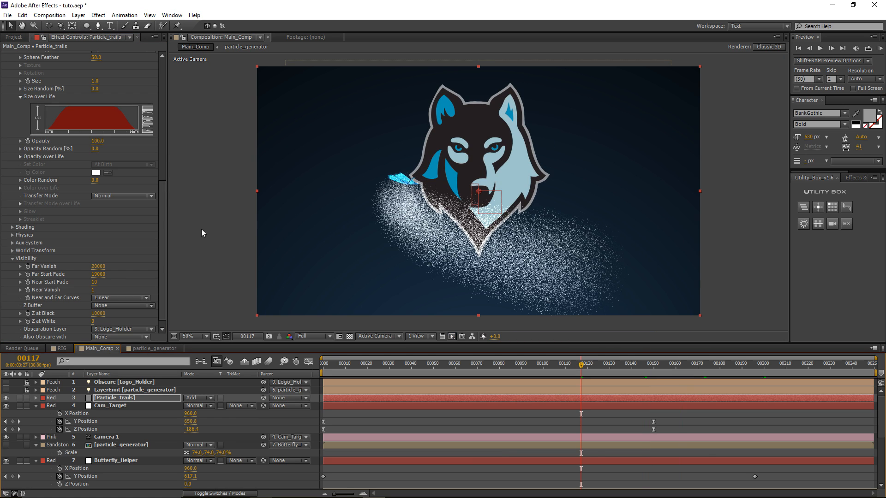
Step: Set particle Life to 2.5 seconds and make particles larger at birth
scroll(55, 159, up, 3)
click(95, 117)
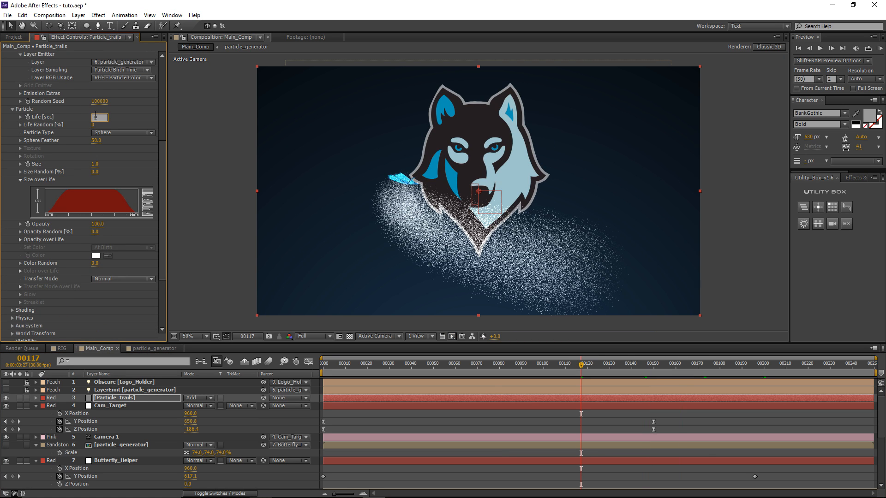
key(Return)
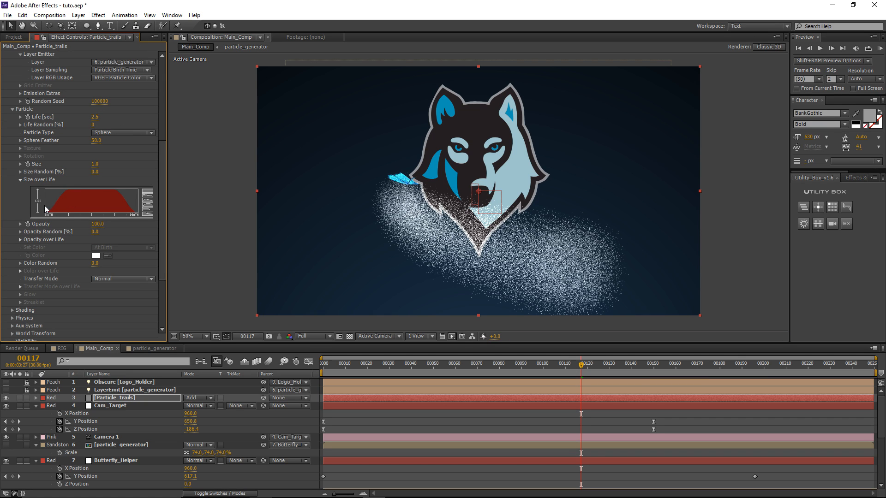
drag(44, 206, 45, 194)
mouse_move(551, 362)
mouse_down()
mouse_move(453, 369)
mouse_move(565, 364)
mouse_up()
Step: Zero Velocity, Velocity Random, Velocity Distribution and Velocity from Motion
scroll(120, 244, down, 3)
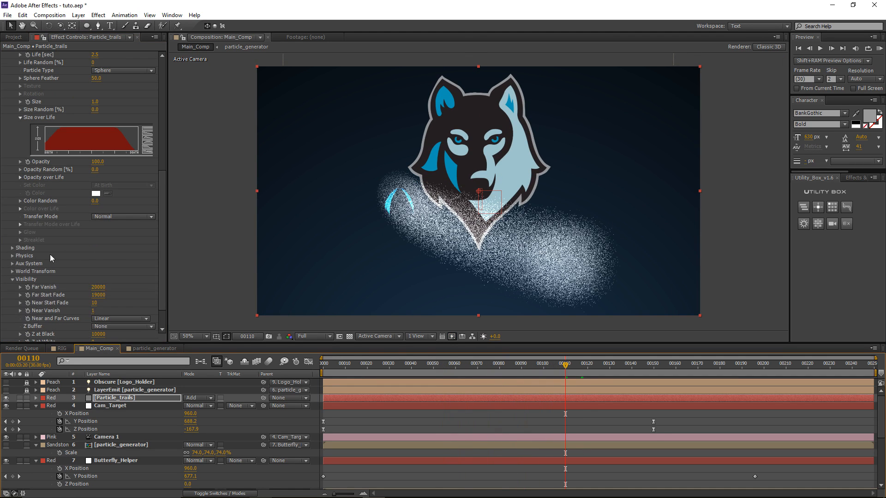
click(13, 256)
scroll(19, 288, down, 2)
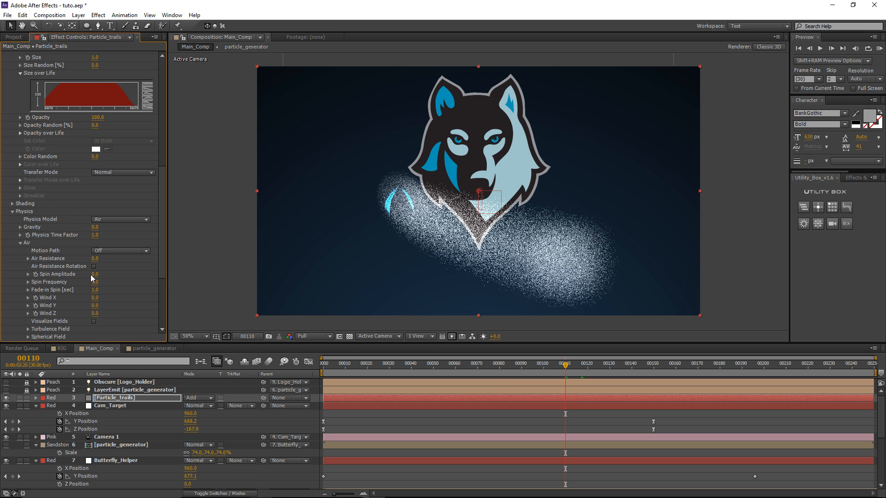
scroll(78, 267, up, 10)
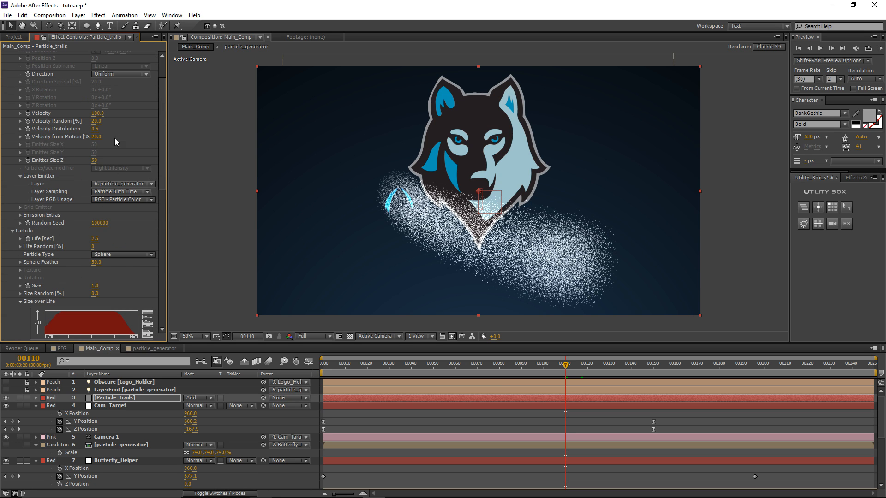
click(99, 114)
text(0)
key(Return)
click(97, 122)
text(0)
key(Return)
click(95, 129)
text(0)
click(97, 137)
text(0)
key(Return)
Step: Set the Emitter Size Z to 0
click(94, 160)
text(0)
key(Return)
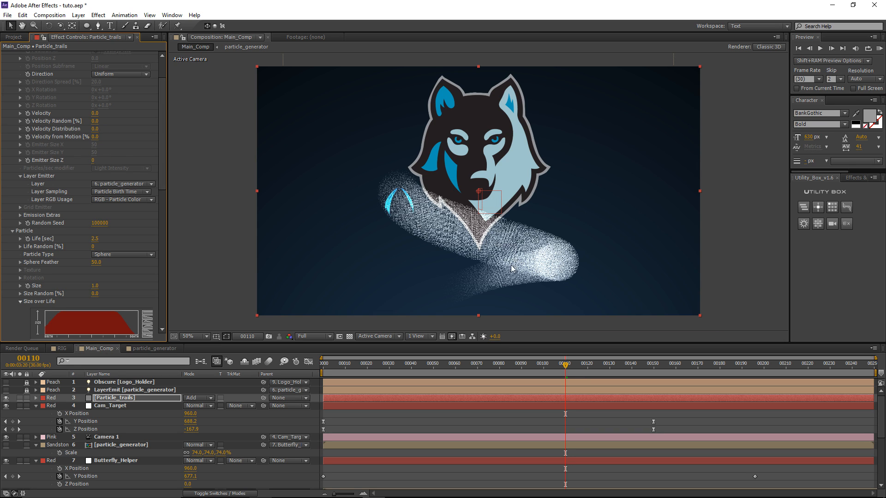
scroll(101, 186, down, 14)
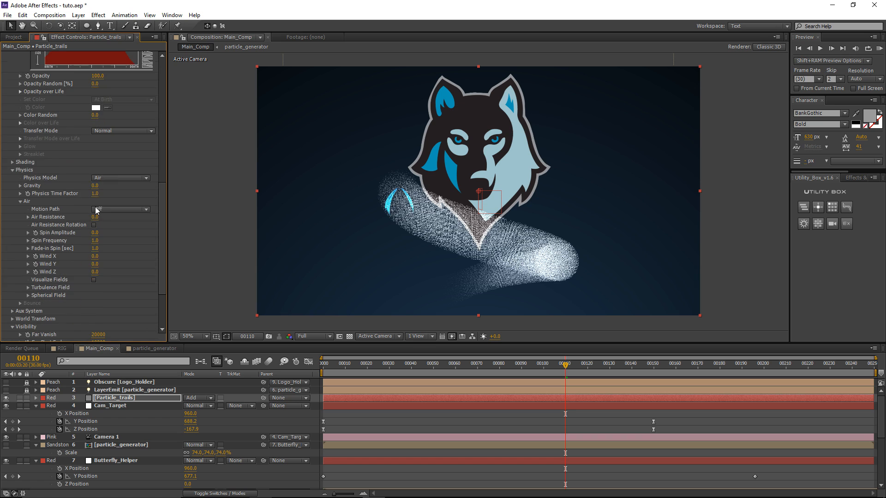
Step: Raise Turbulence Field Affect Position to about 216 and set Transfer Mode to Add
click(29, 267)
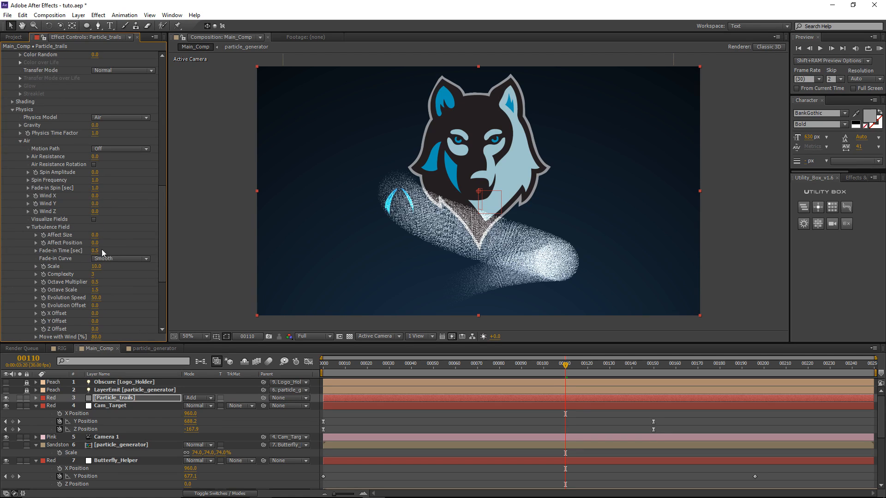
drag(123, 243, 173, 245)
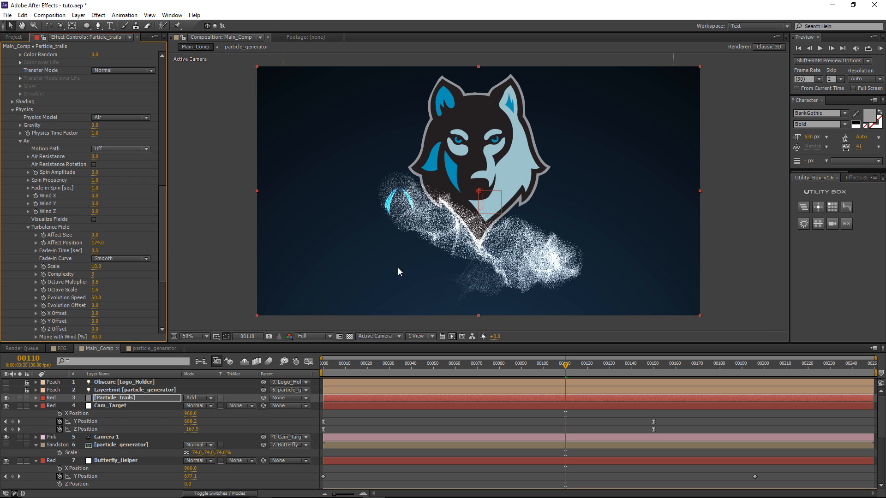
drag(102, 243, 118, 242)
scroll(132, 220, up, 5)
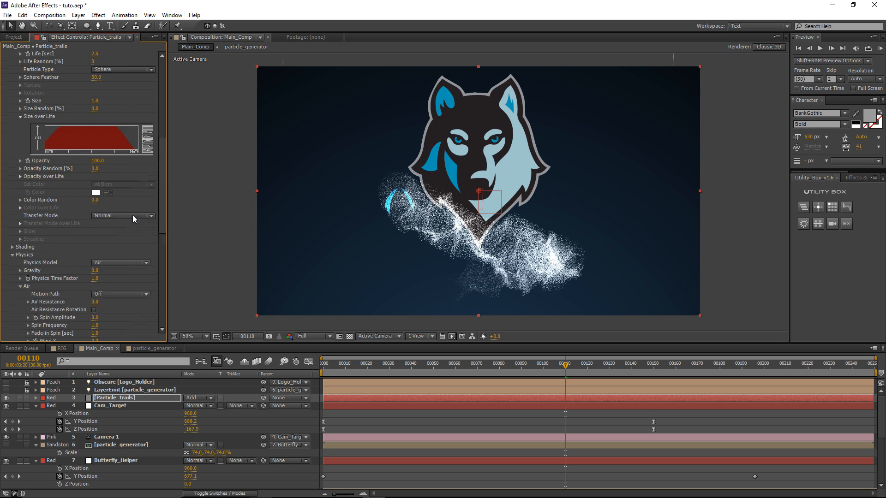
click(116, 215)
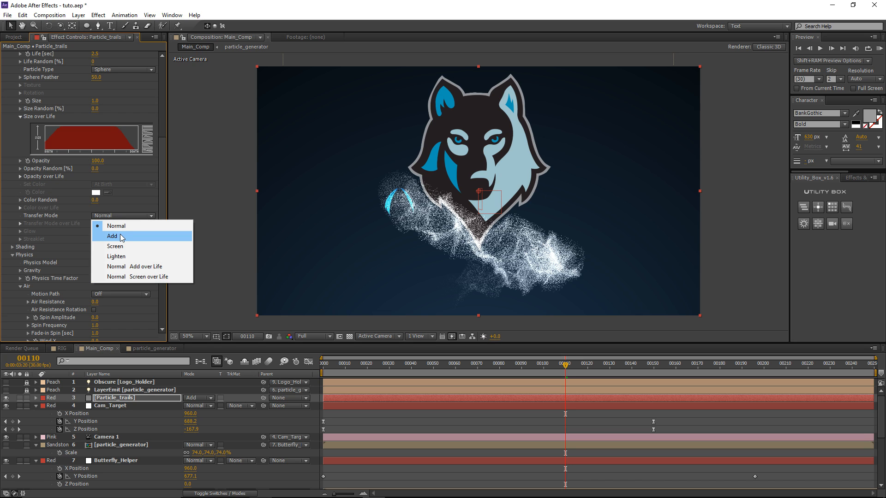
click(122, 236)
Step: Set Layer RGB Usage to RGB - Size Vel Rot
scroll(84, 209, up, 2)
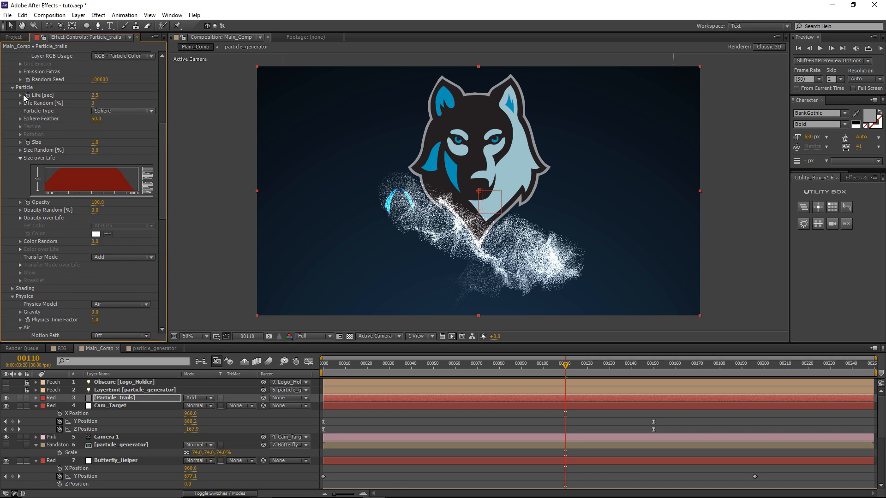
scroll(102, 227, up, 2)
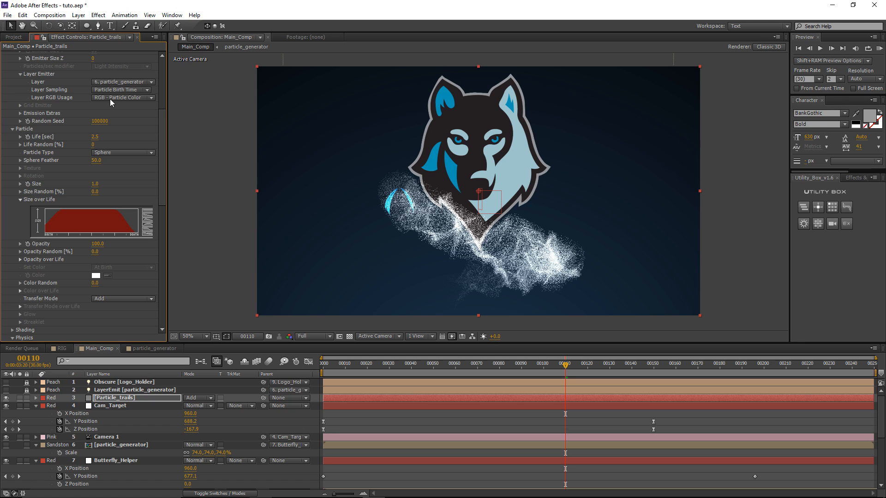
click(110, 98)
click(116, 100)
click(116, 100)
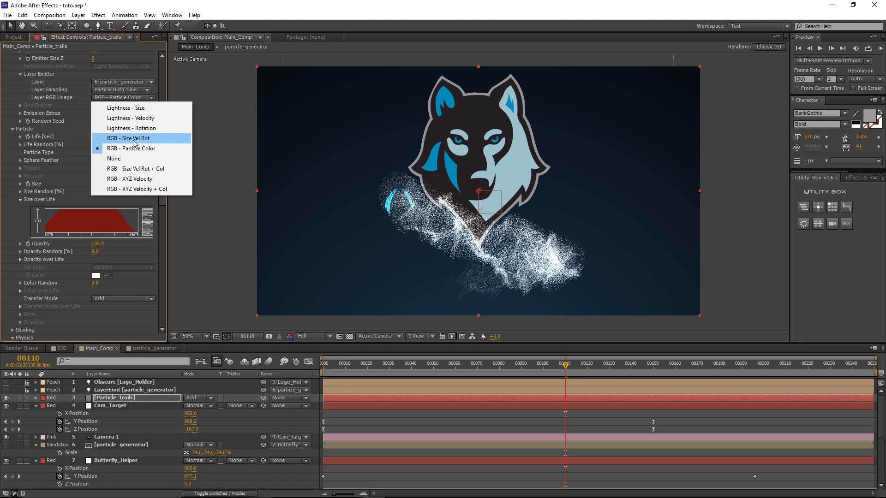
click(152, 138)
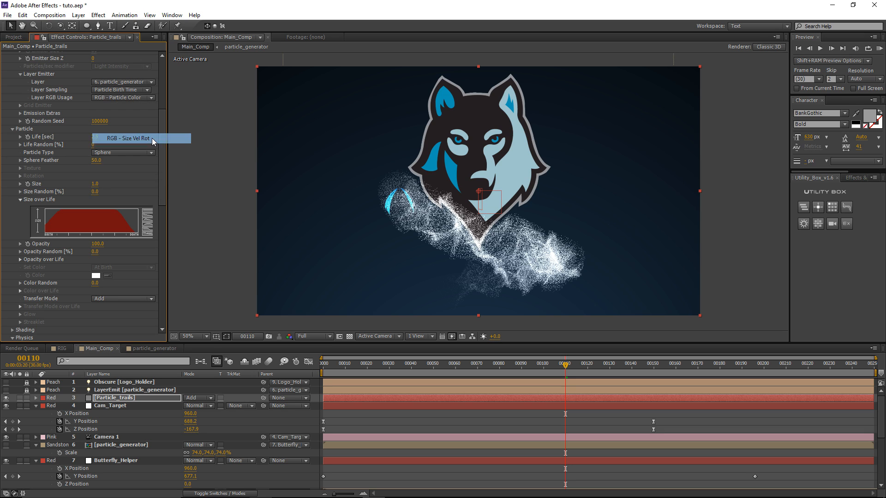
scroll(92, 199, down, 1)
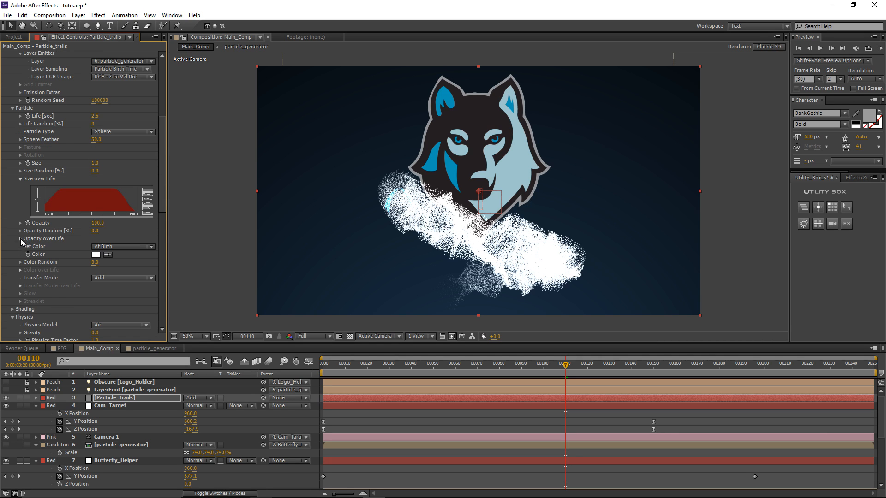
Step: Set Set Color to Over Life and apply the white-to-black gradient preset
click(113, 247)
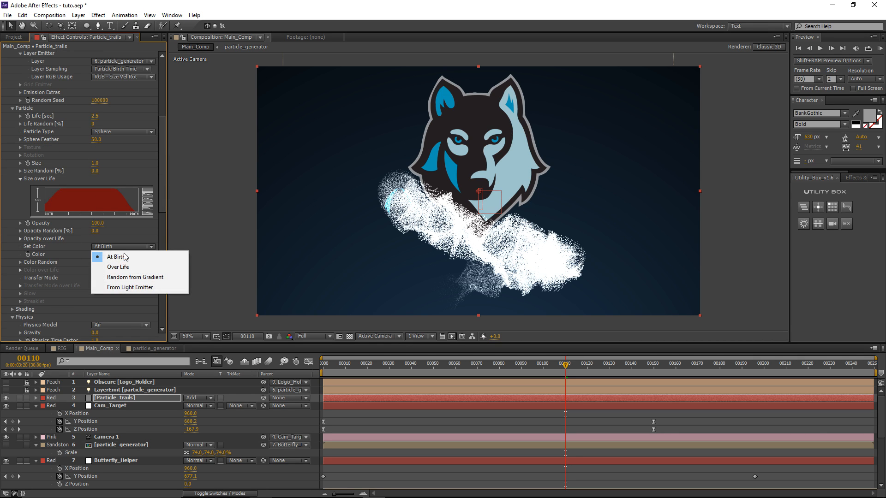
click(141, 269)
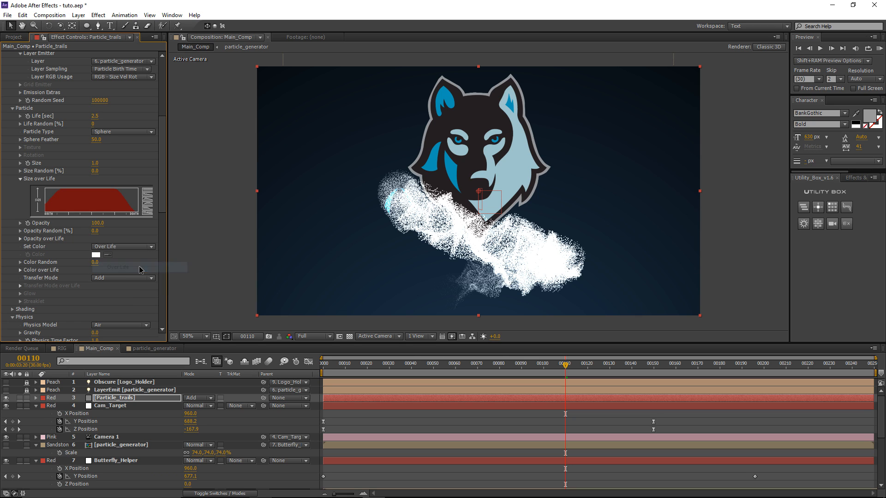
click(21, 271)
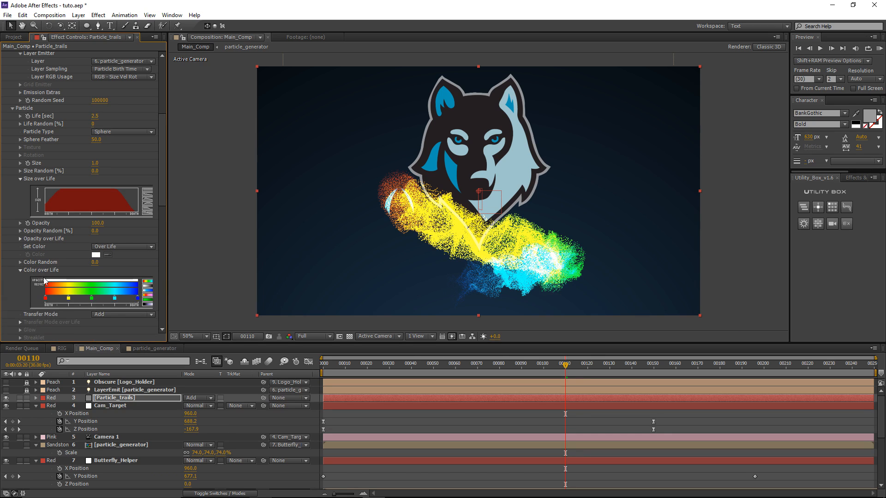
click(148, 290)
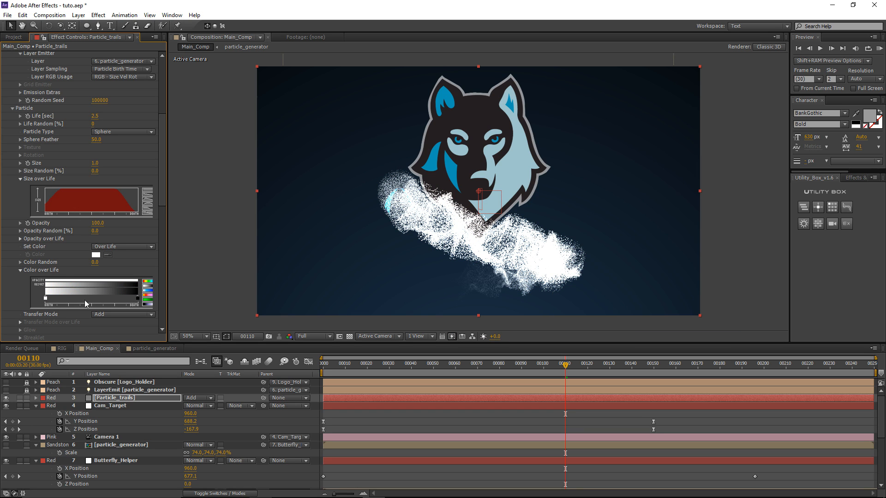
Step: Change the gradient's start colour to purple BD44FC
double_click(46, 299)
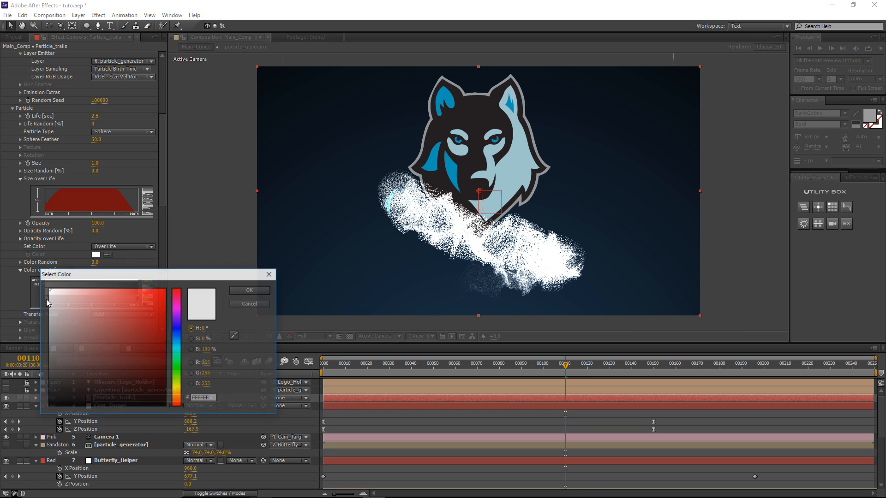
drag(175, 326, 189, 277)
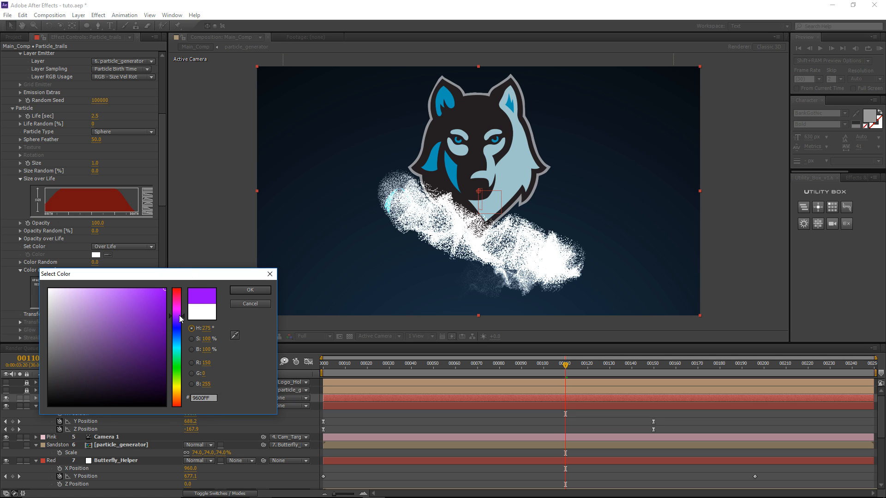
drag(180, 319, 180, 316)
drag(138, 295, 133, 290)
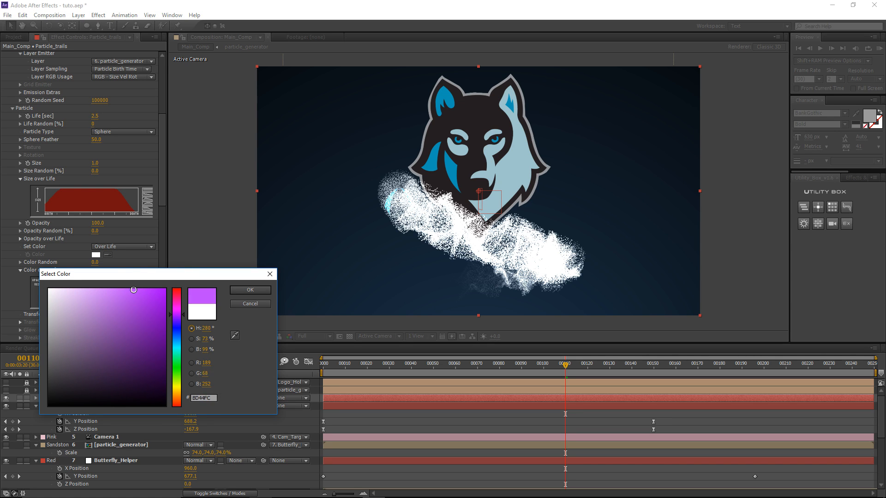
click(251, 290)
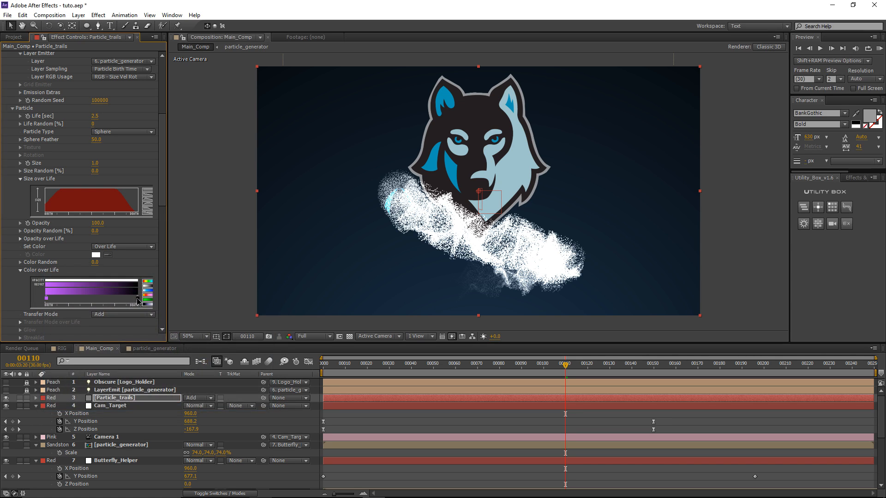
Step: Change the gradient's end colour to blue 0072FF, then return to frame 00067
double_click(137, 300)
drag(178, 332, 178, 344)
drag(139, 318, 166, 289)
click(177, 337)
click(248, 292)
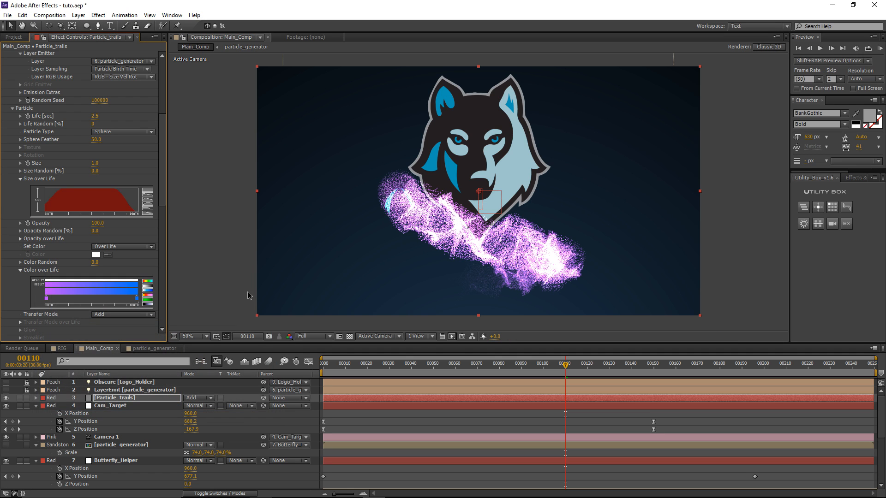
drag(517, 367, 471, 370)
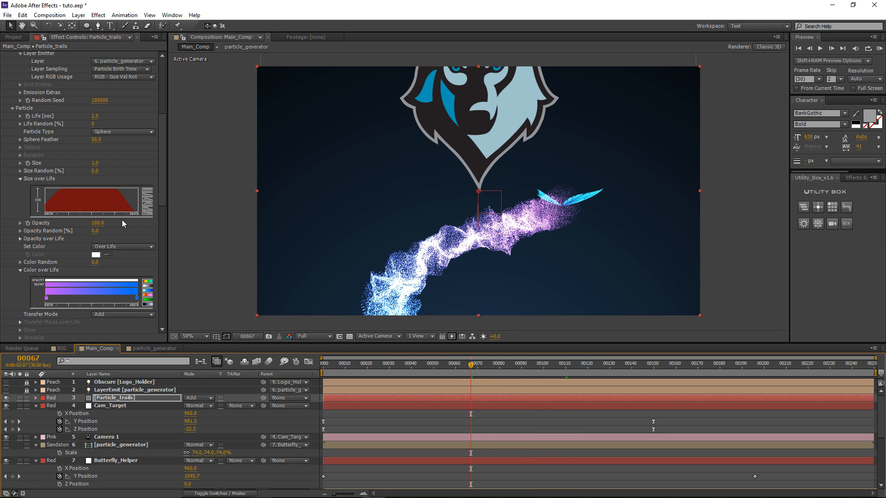
Step: Set the particle Size to 0.3
click(95, 163)
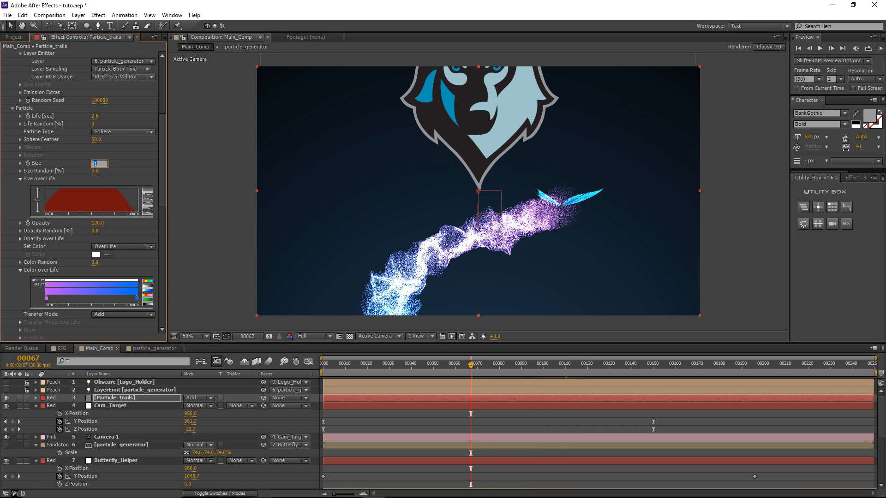
text(0.3)
key(Return)
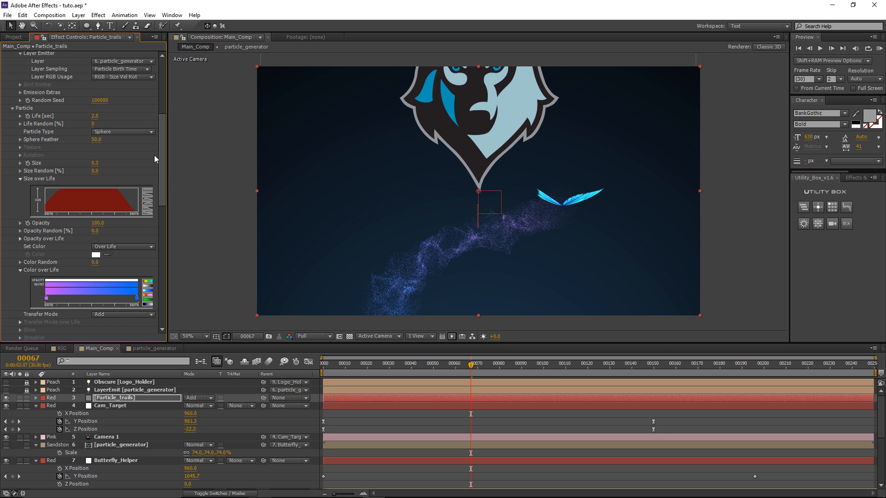
Step: Raise emission to 188000 particles/sec and move to frame 00094
scroll(154, 155, up, 5)
drag(99, 78, 568, 120)
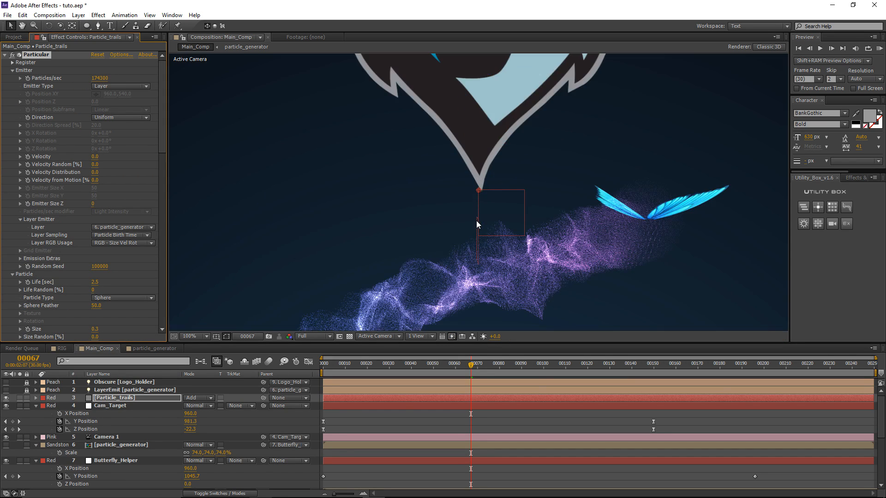
click(537, 364)
drag(552, 371, 529, 375)
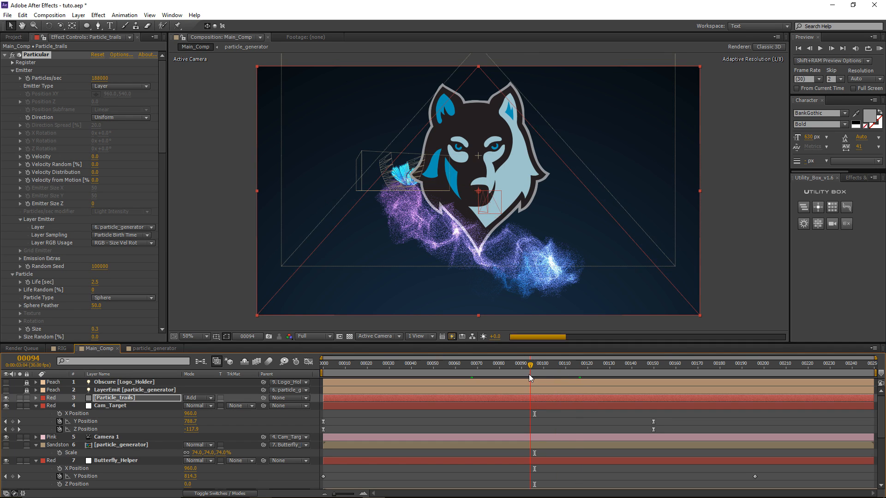
click(99, 15)
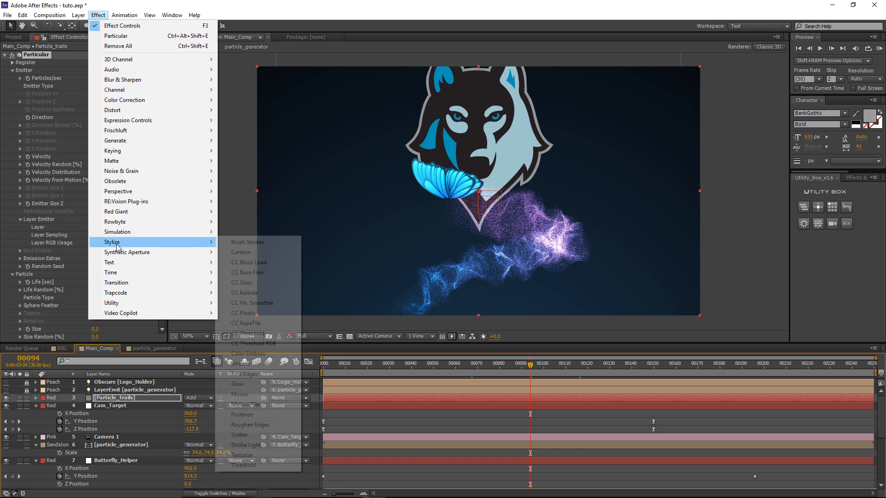
Step: Add Glow with radius 109 and threshold 91.4%, then preview and stop at frame 00096
click(245, 385)
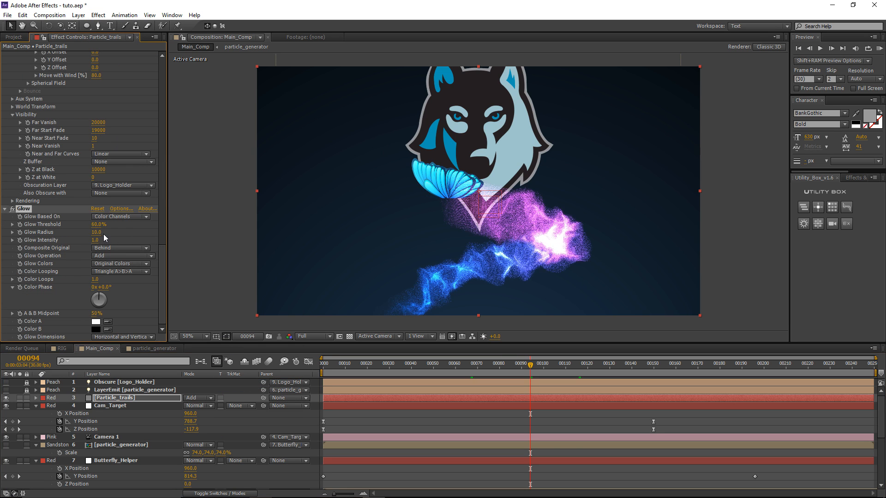
drag(98, 232, 142, 226)
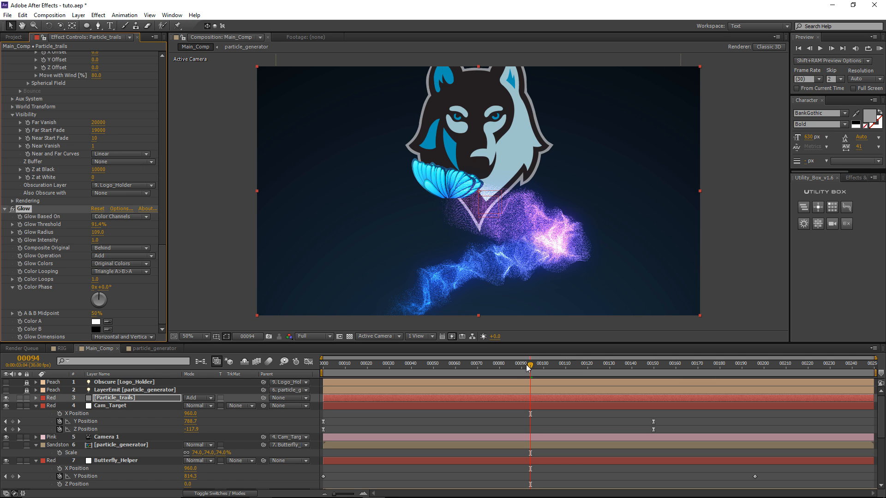
mouse_move(561, 367)
mouse_down()
mouse_move(580, 367)
mouse_move(448, 367)
mouse_move(557, 365)
mouse_up()
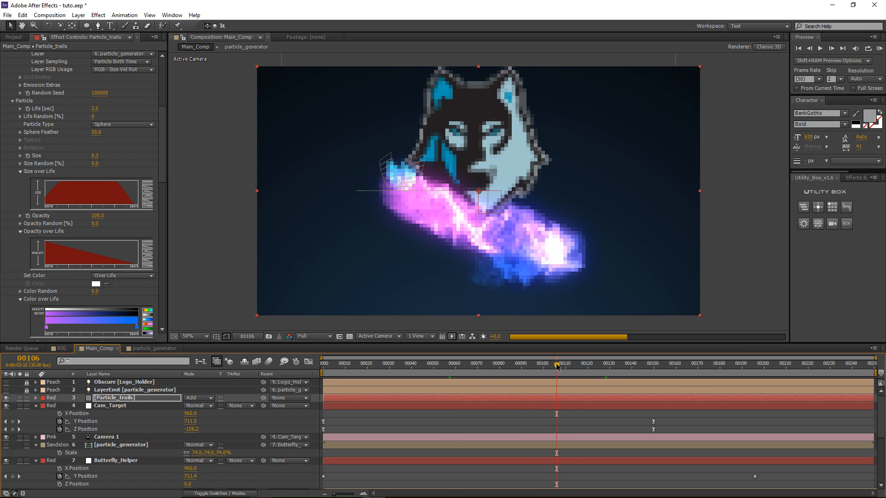
key(space)
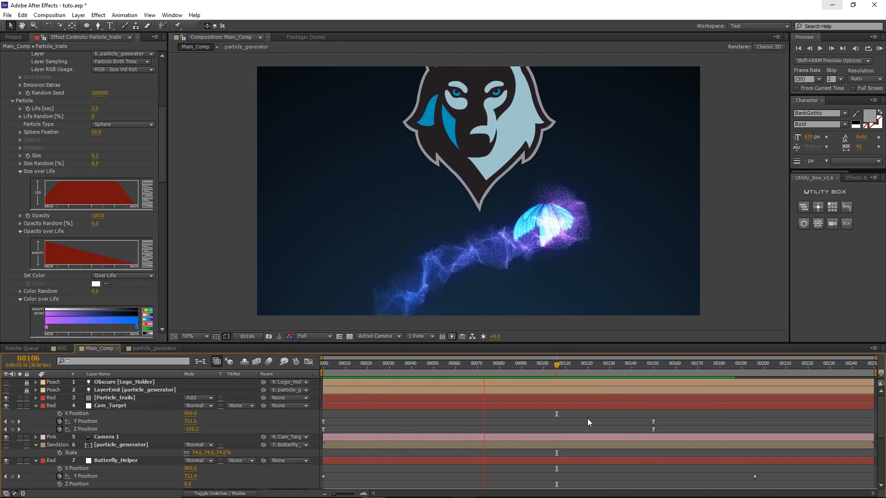
key(space)
click(535, 366)
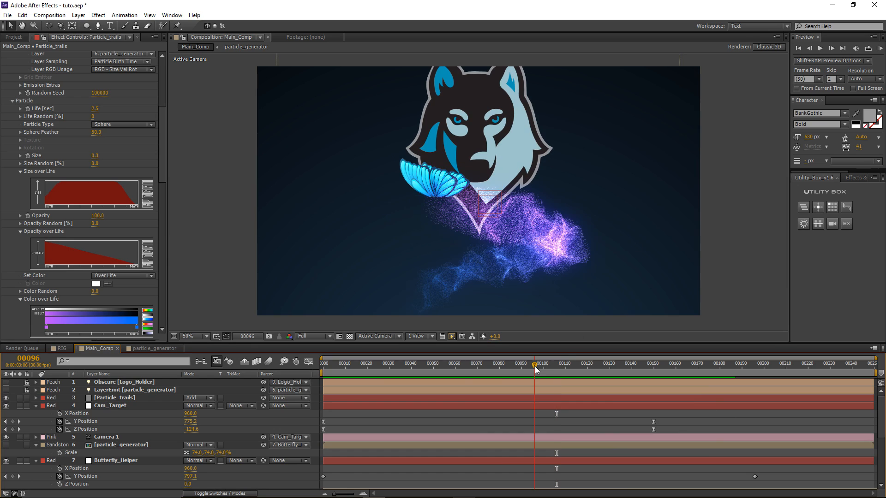